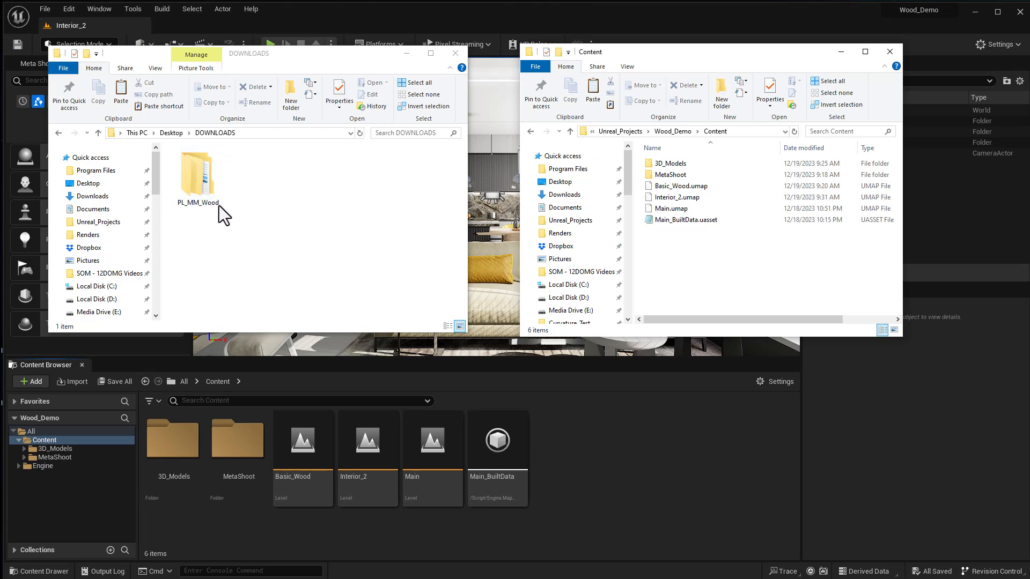
Move the MM_Wood folder from the downloaded PL_MM_Wood Content folder into the Wood_Demo project's Content folder.
double_click(207, 179)
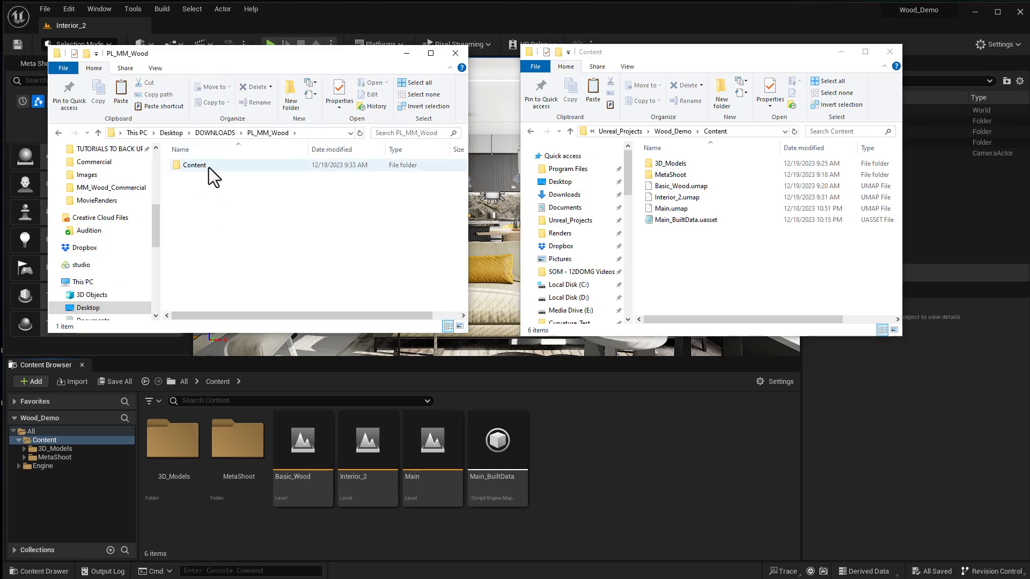
click(207, 166)
double_click(207, 166)
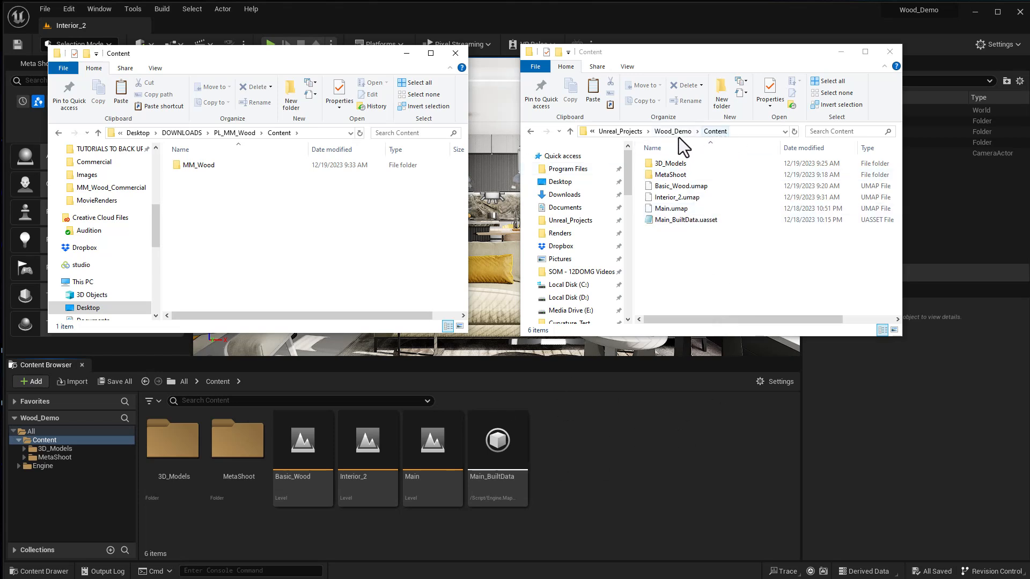
click(193, 169)
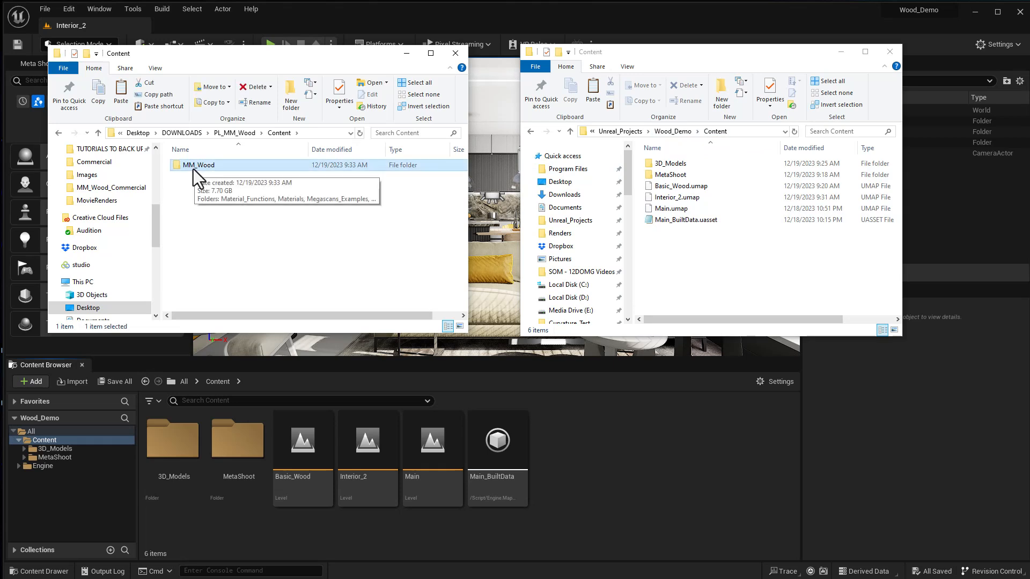
drag(192, 167, 686, 255)
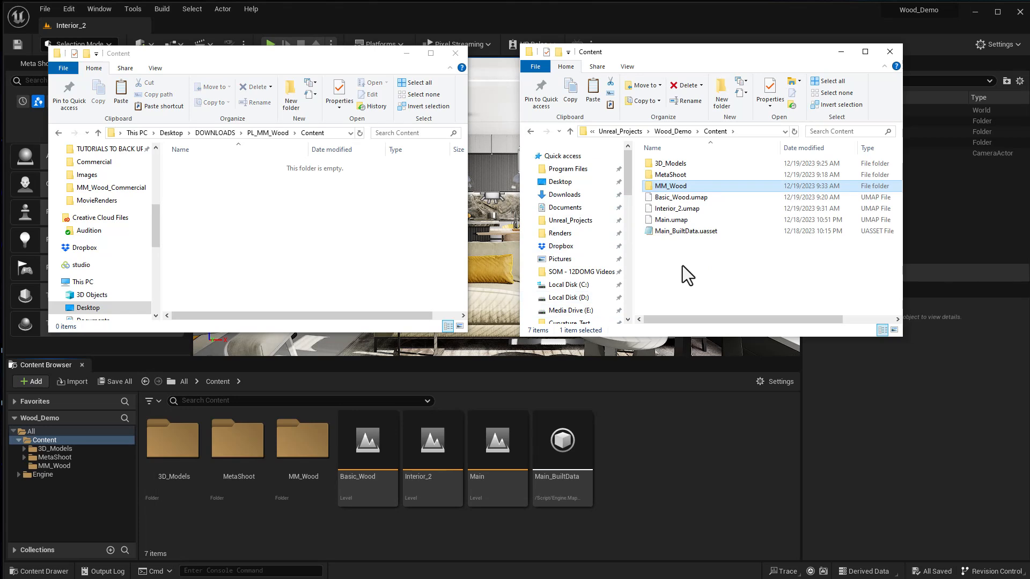
Switch to Unreal Editor, expand the MM_Wood folder and look through its subfolders, including Textures and Material_Functions.
click(735, 434)
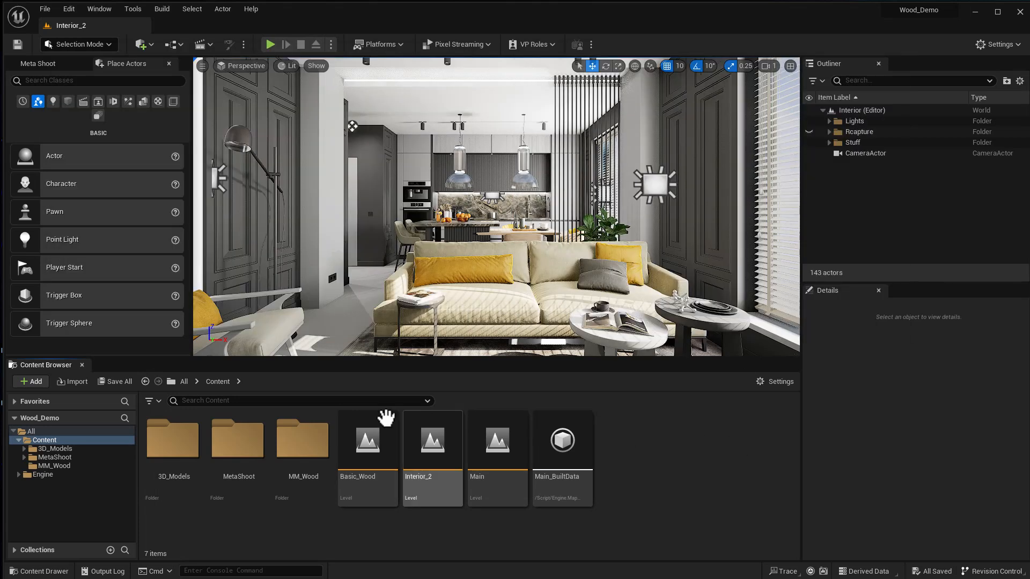
click(316, 443)
double_click(316, 443)
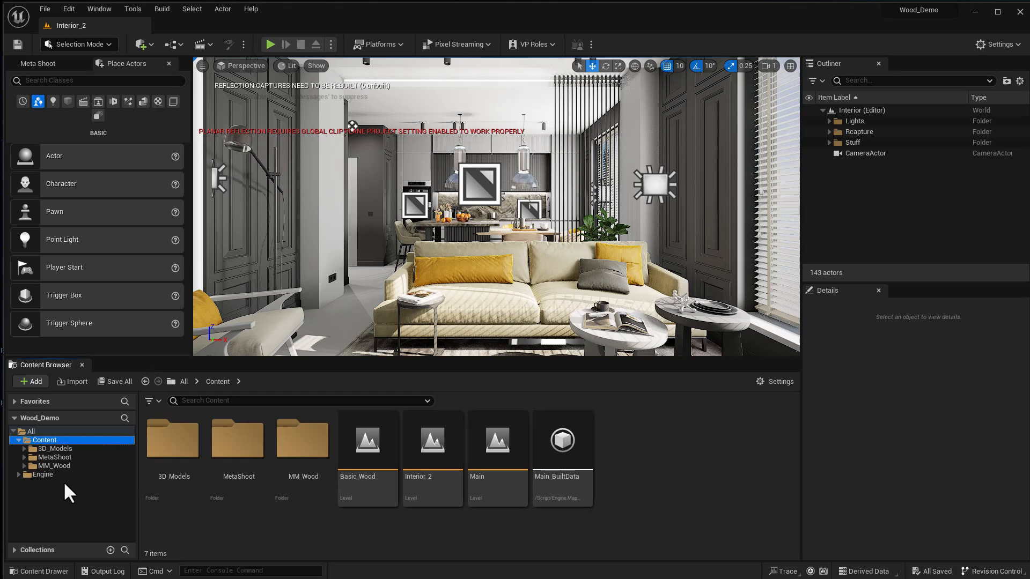
click(47, 466)
click(23, 466)
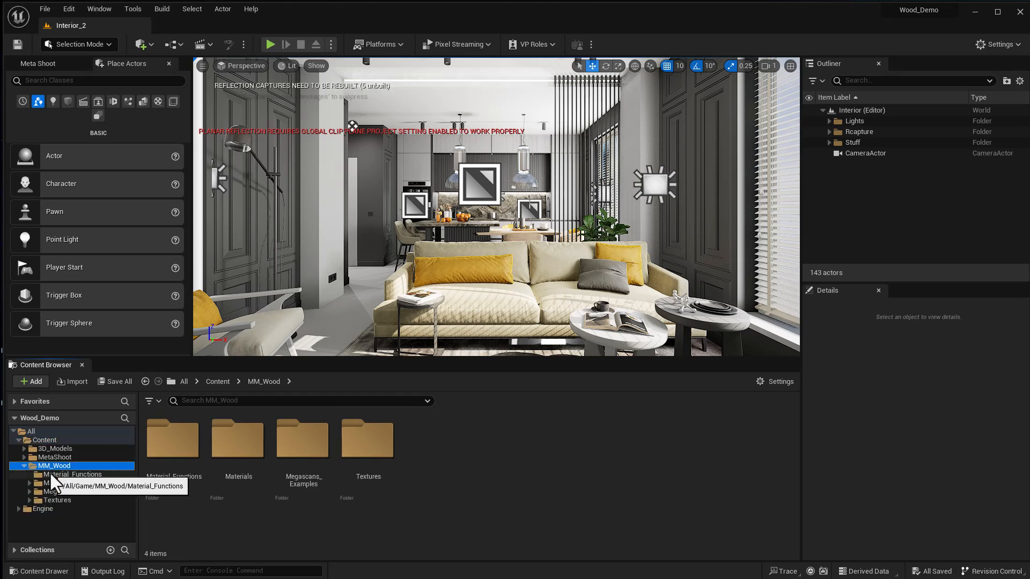
click(48, 483)
click(49, 491)
click(51, 500)
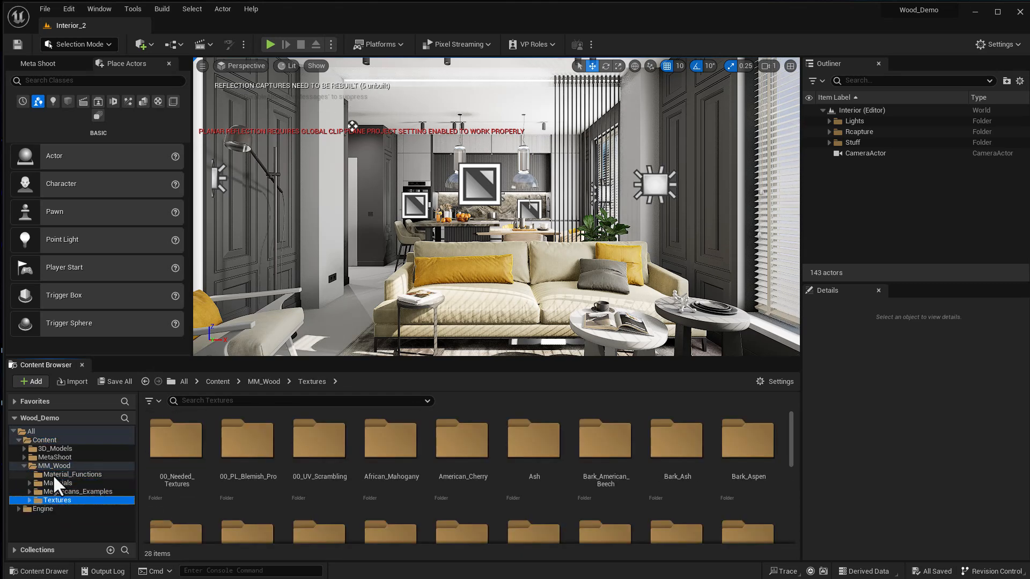
click(52, 474)
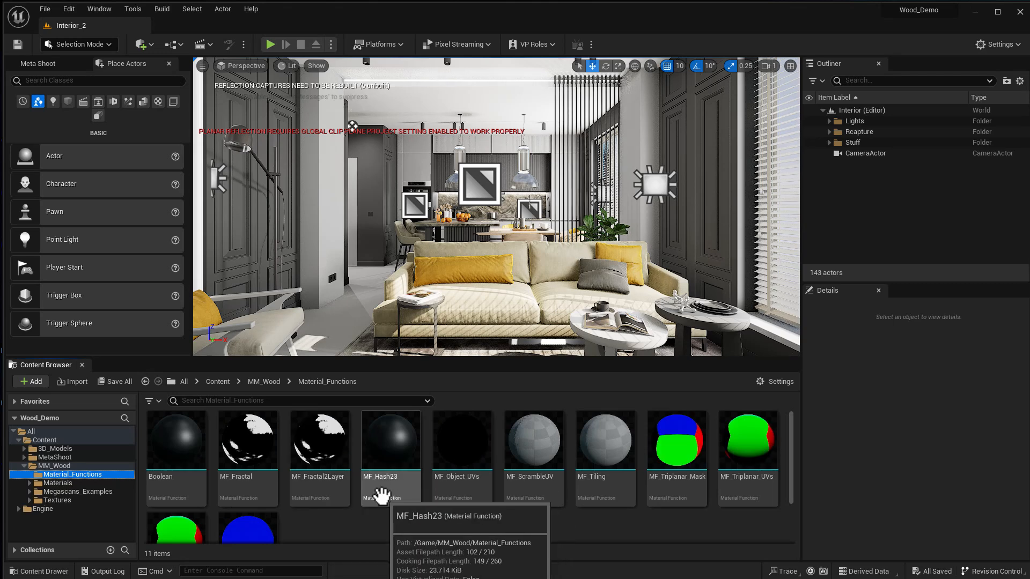
Expand MM_Wood's Materials folder and examine the materials in 00_Master_Materials and 01_Damaged_Mixed_Woods.
click(66, 485)
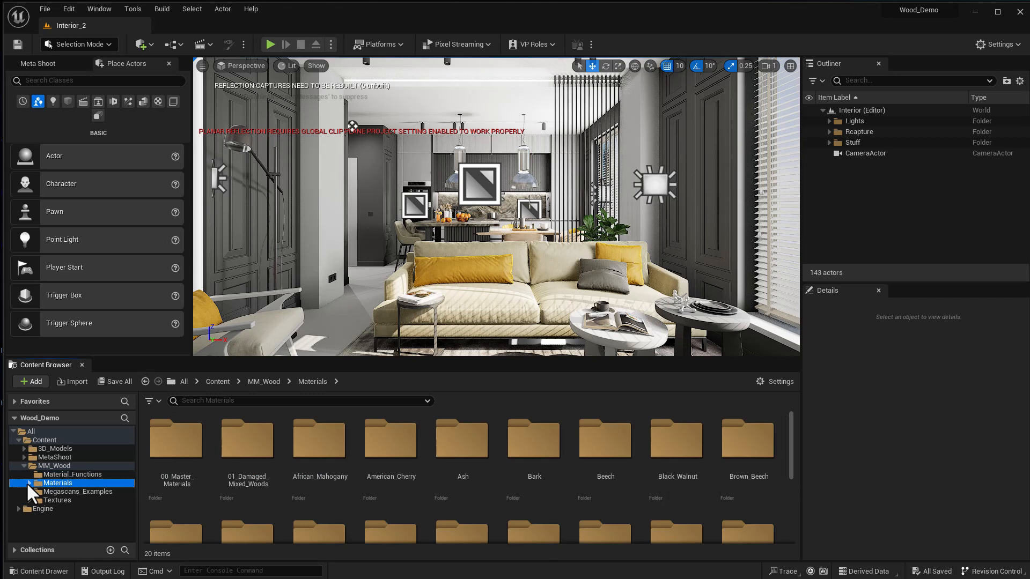
click(27, 483)
click(60, 492)
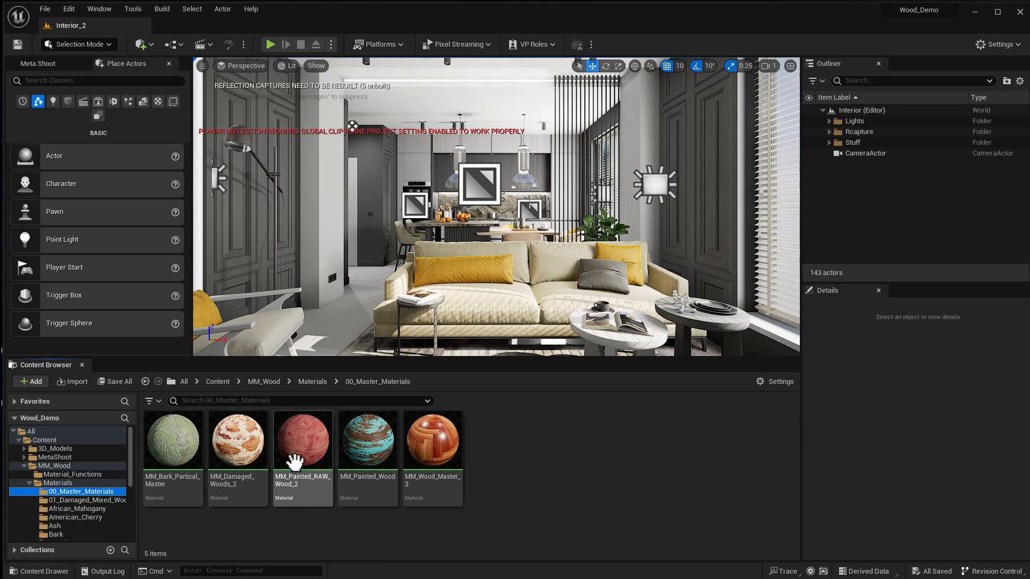
mouse_move(398, 455)
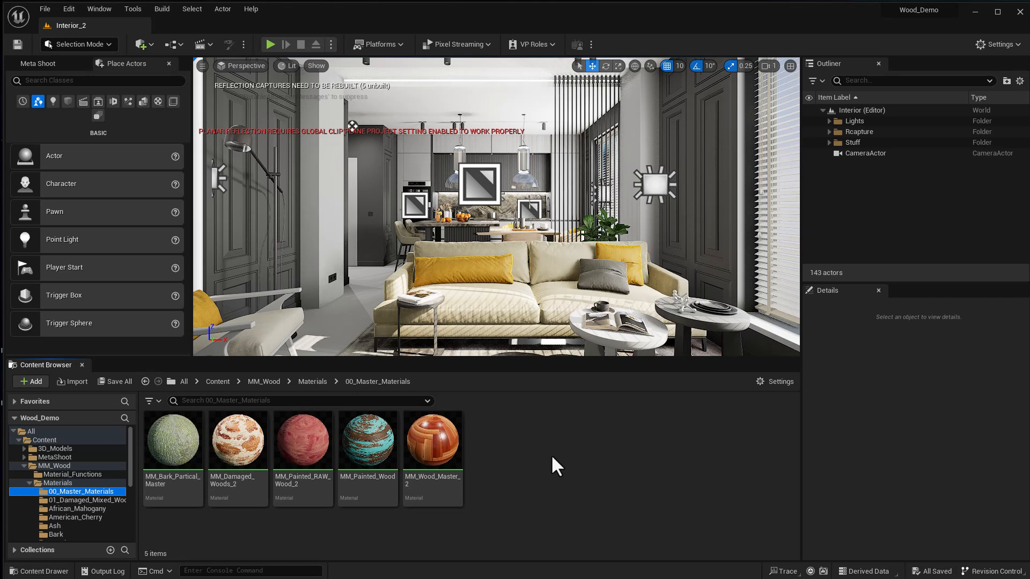
mouse_move(436, 470)
click(98, 500)
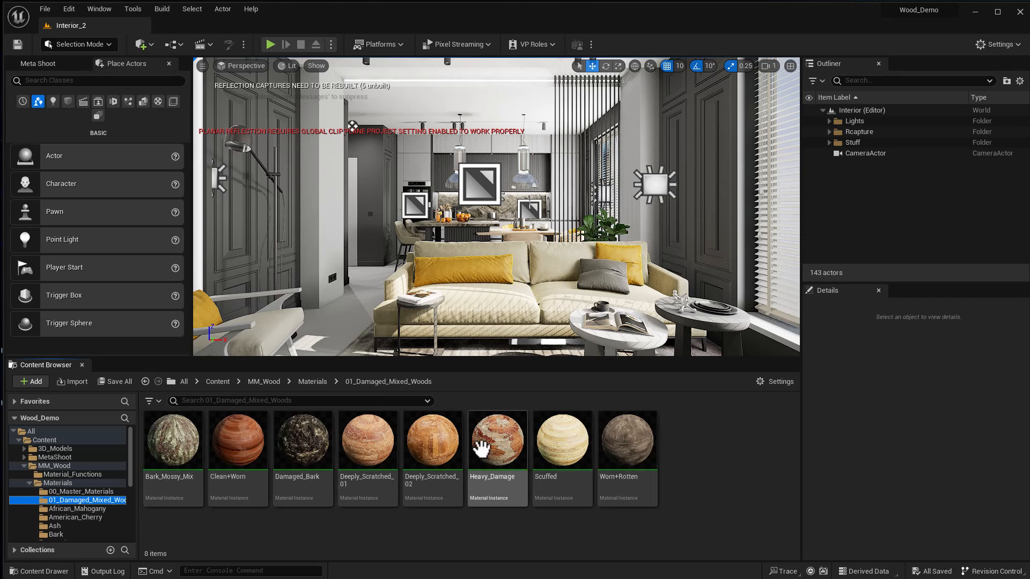
Examine the African_Mahogany and American_Cherry material instances, and look over the remaining wood species folders under Materials.
click(73, 509)
click(70, 518)
scroll(71, 525, down, 1)
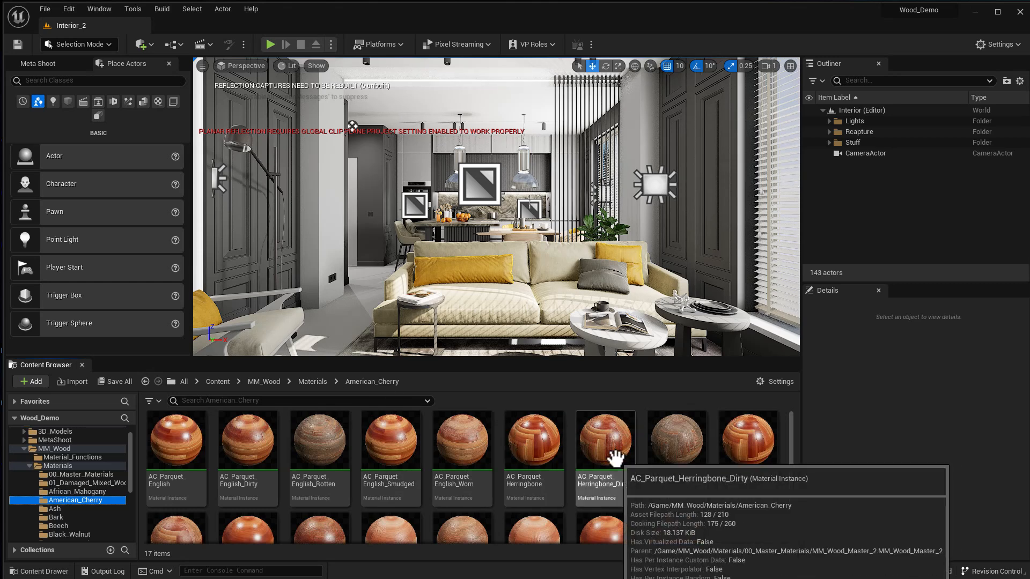
scroll(590, 466, down, 2)
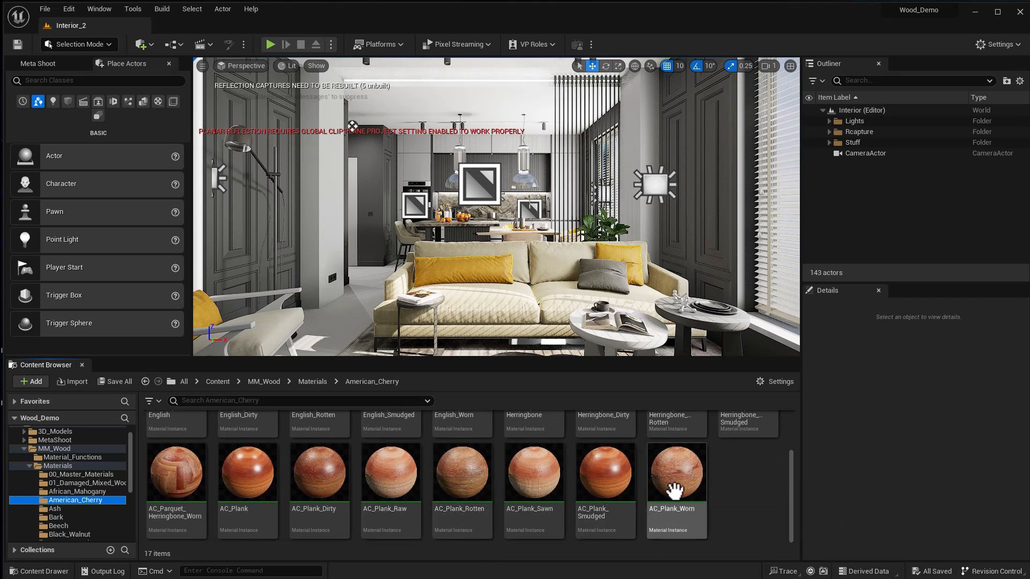
scroll(279, 455, up, 2)
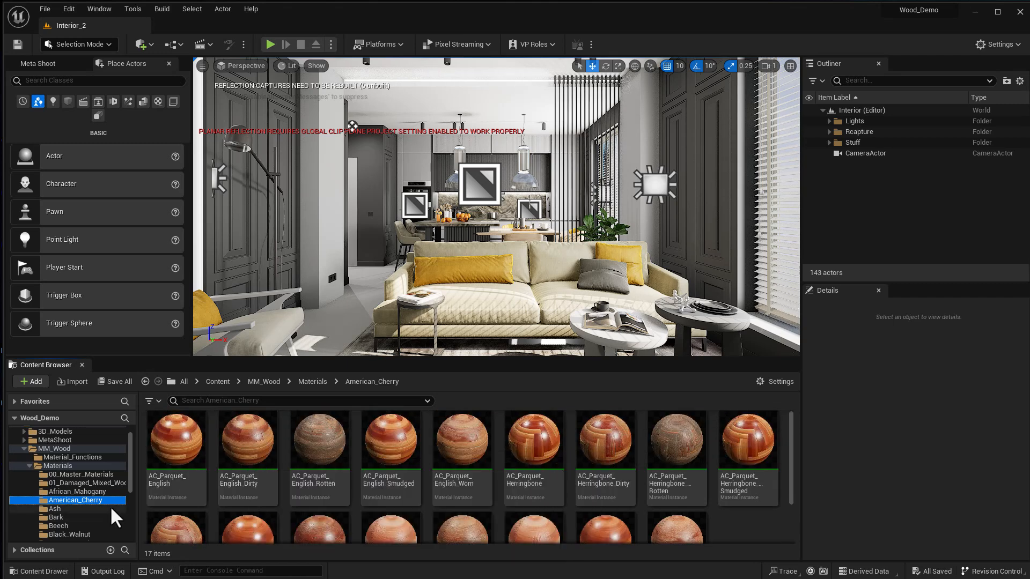
scroll(107, 503, down, 2)
scroll(107, 500, down, 5)
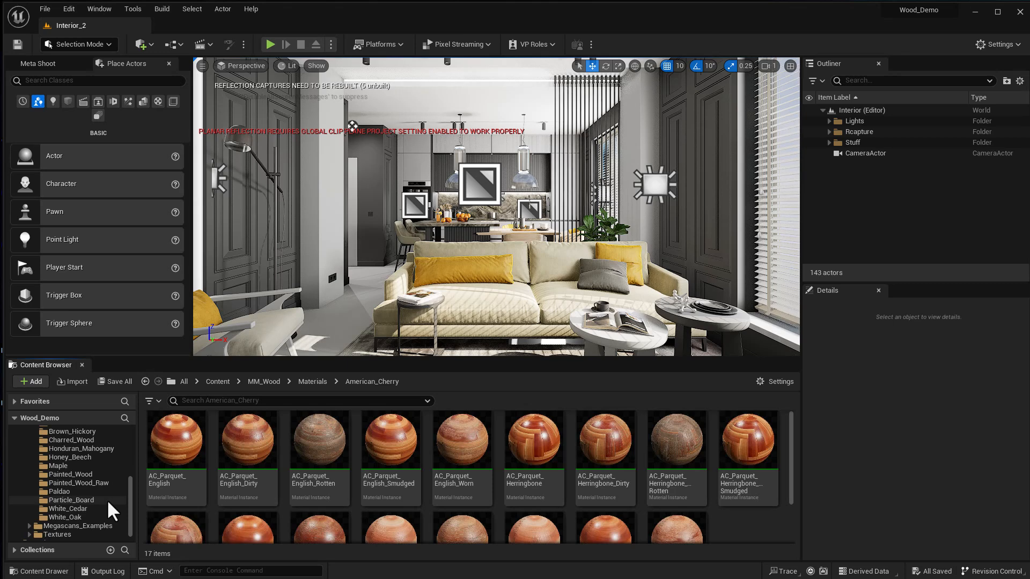
scroll(108, 500, down, 1)
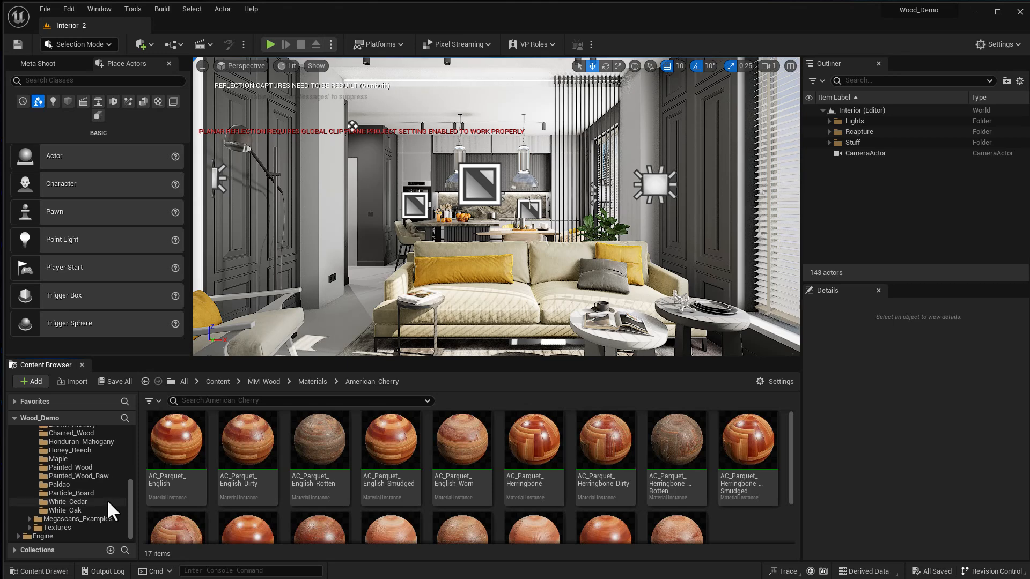
Open the Surfaces folder inside Megascans_Examples to view the example surface sets.
click(92, 520)
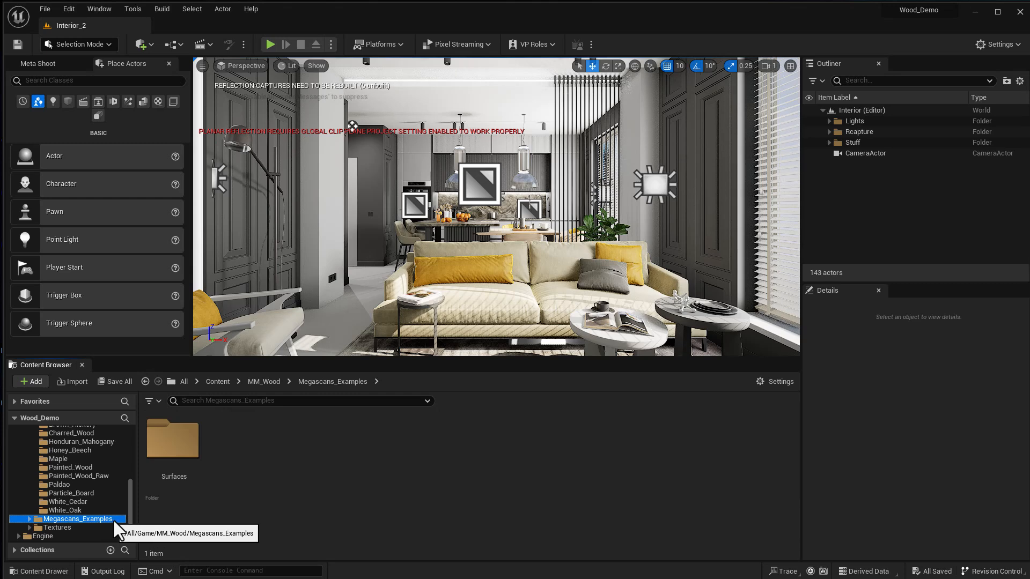
click(189, 444)
double_click(189, 444)
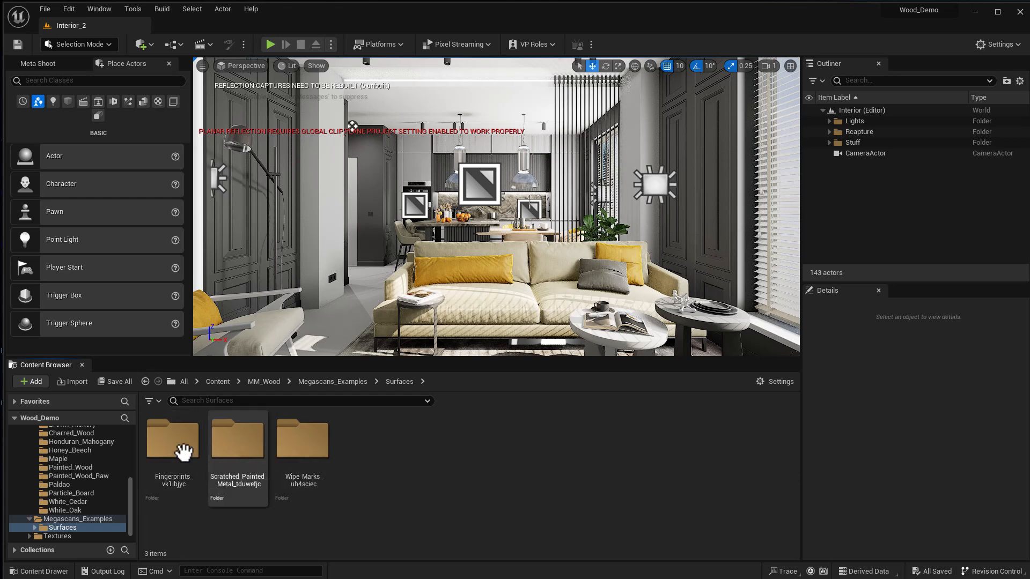
Examine the blemish maps in the Textures subfolder 00_PL_Blemish_Pro and the bark texture sets in Bark_Aspen.
click(64, 535)
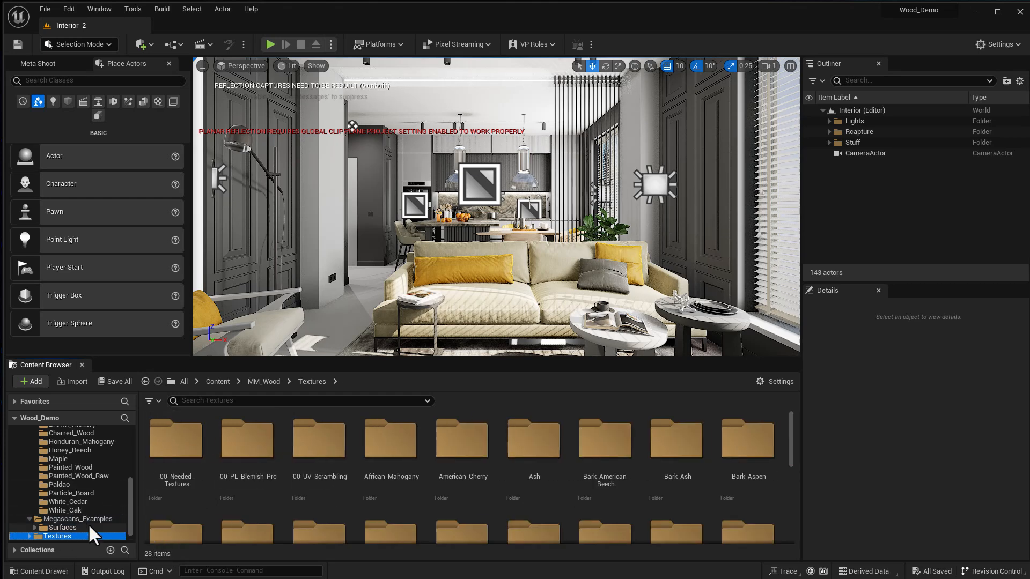
click(248, 442)
double_click(248, 442)
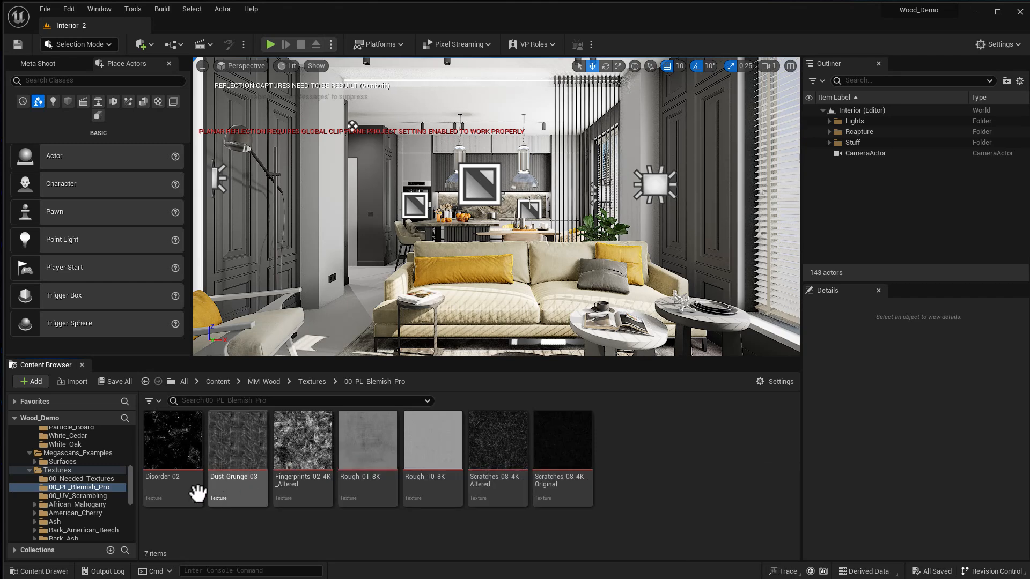
scroll(110, 502, down, 1)
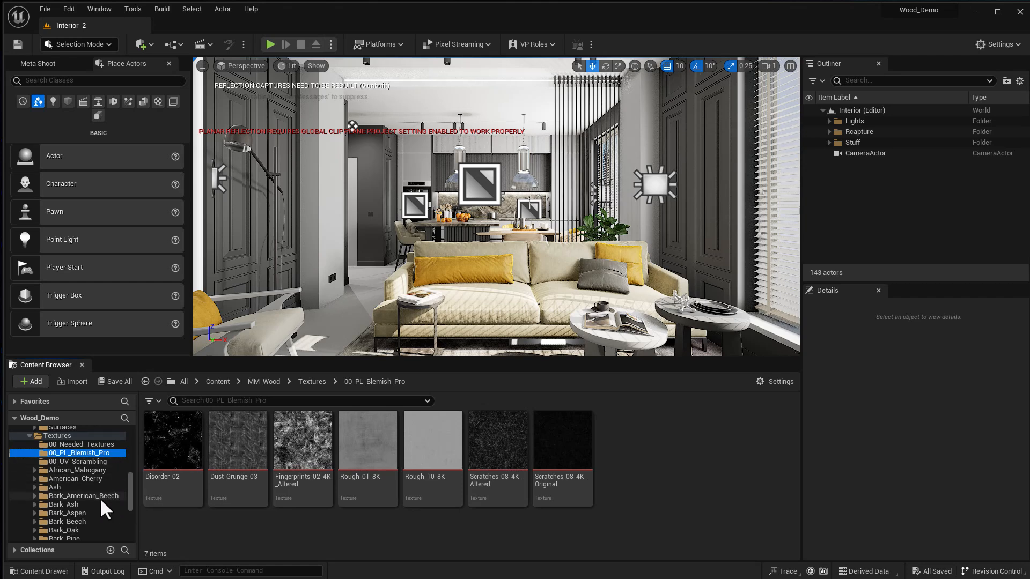
scroll(73, 534, down, 2)
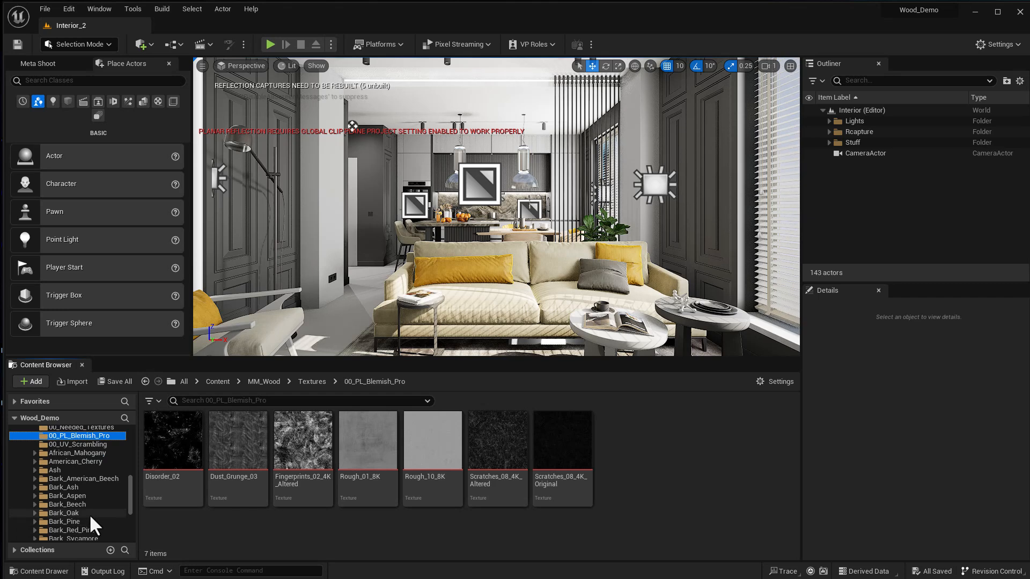
click(59, 497)
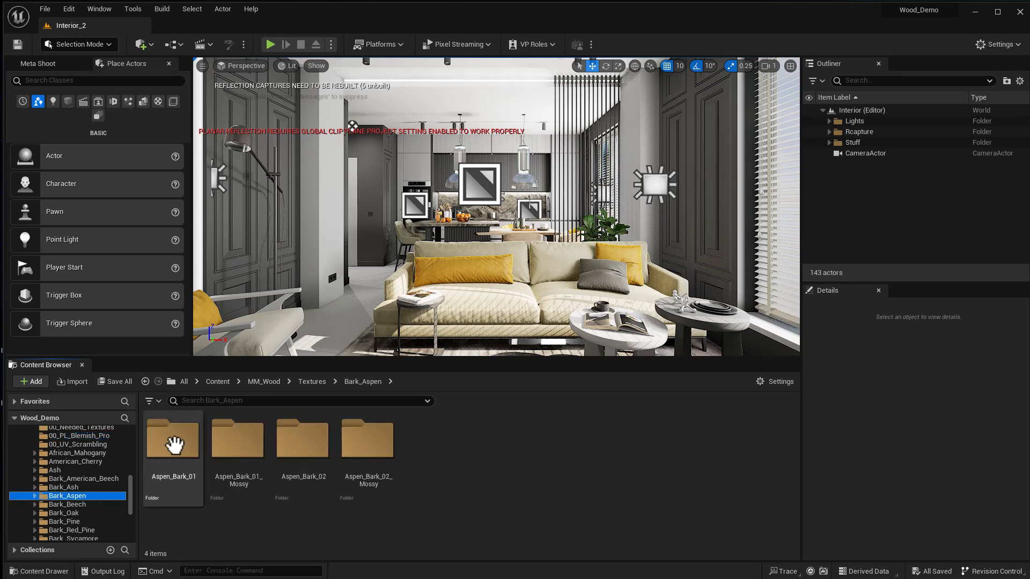
double_click(210, 447)
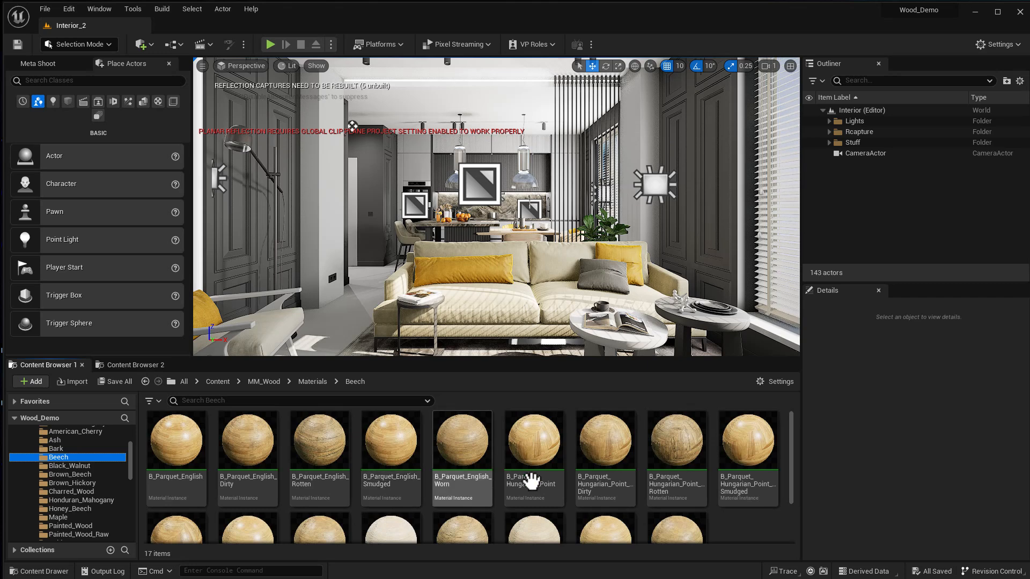
Duplicate the B_Plank material instance in the Beech materials folder and name the copy ZZZ_B_Plank_2.
scroll(613, 475, down, 1)
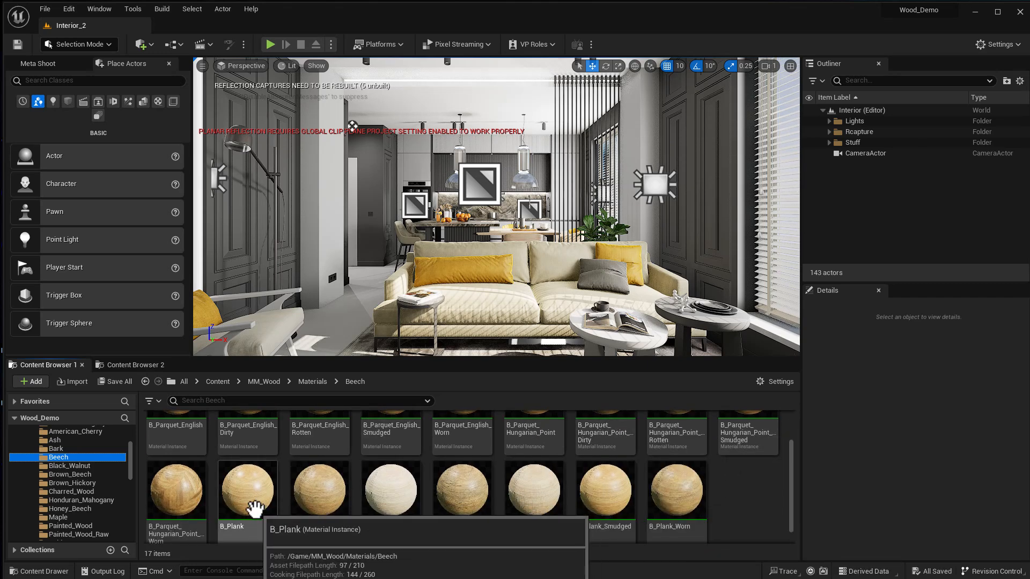
drag(244, 488, 284, 500)
click(309, 532)
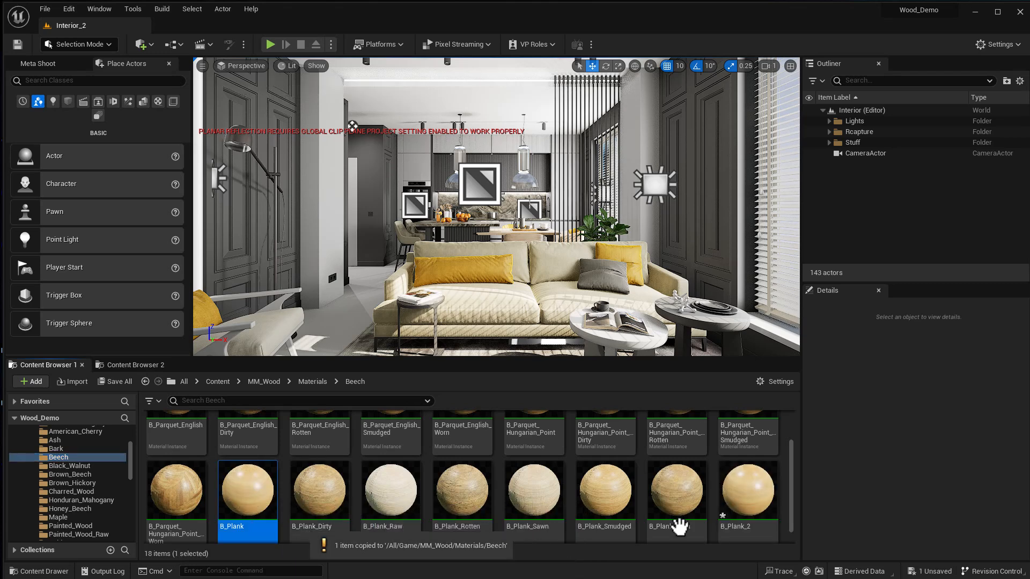
click(744, 527)
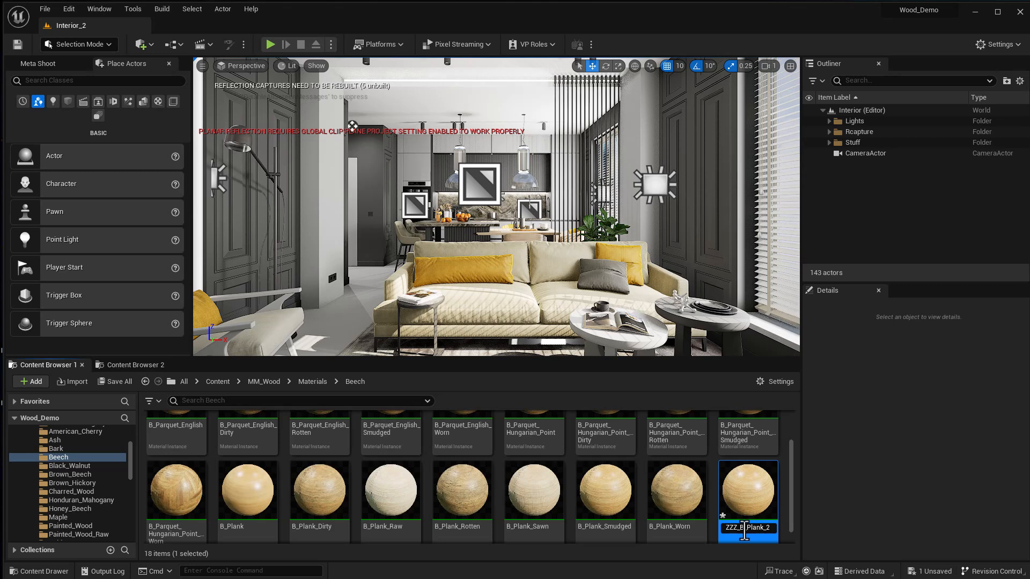
key(Return)
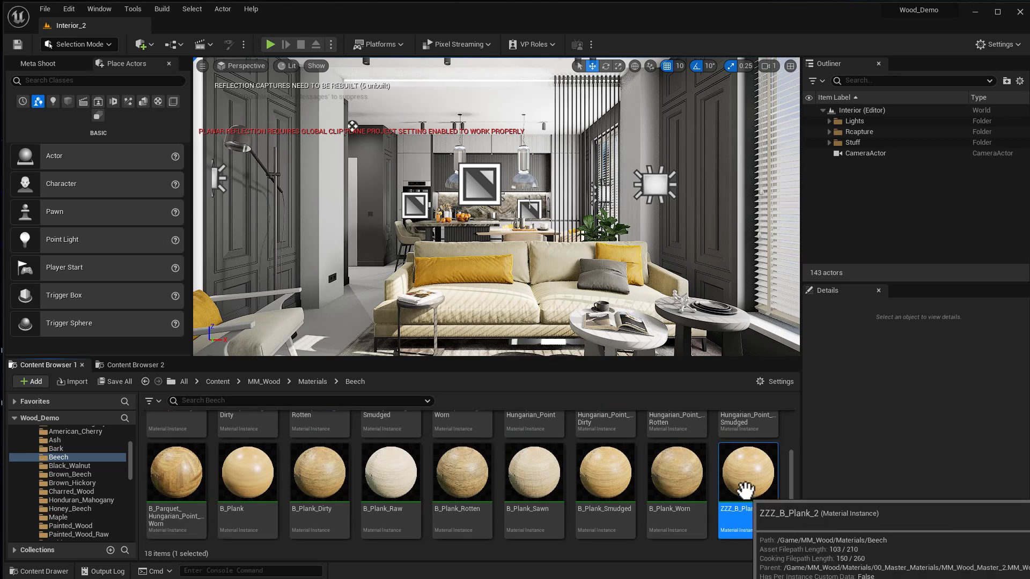
Apply ZZZ_B_Plank_2 to the wall pillars, the window sill and the woodwork around the kitchen doorway.
drag(754, 482, 327, 230)
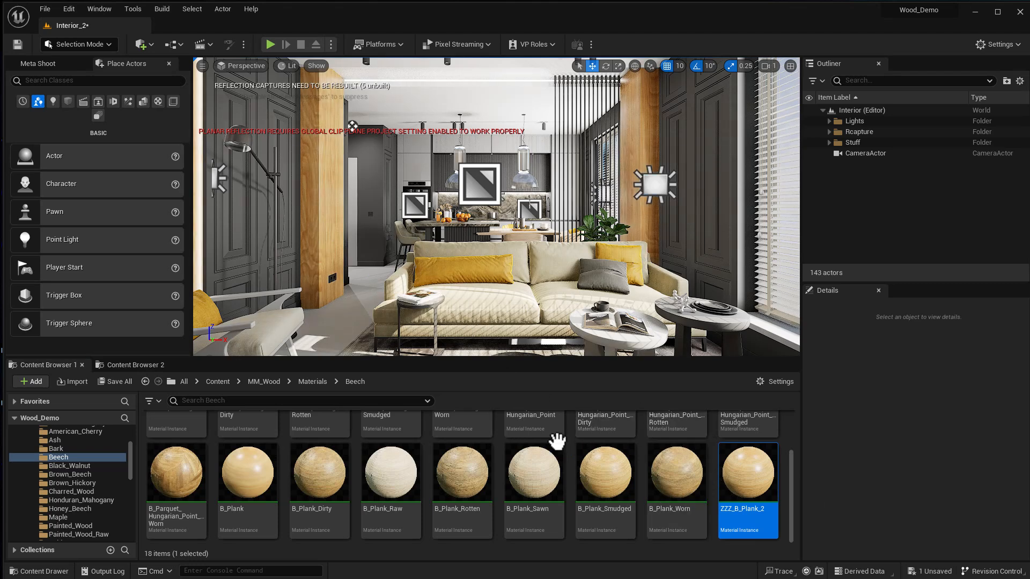
drag(737, 478, 767, 336)
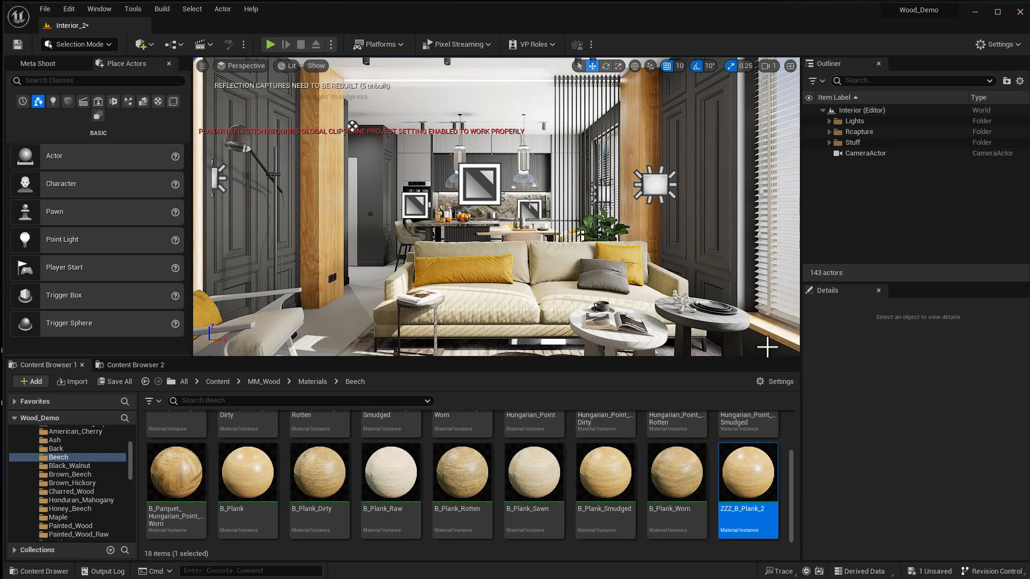
drag(763, 472, 362, 220)
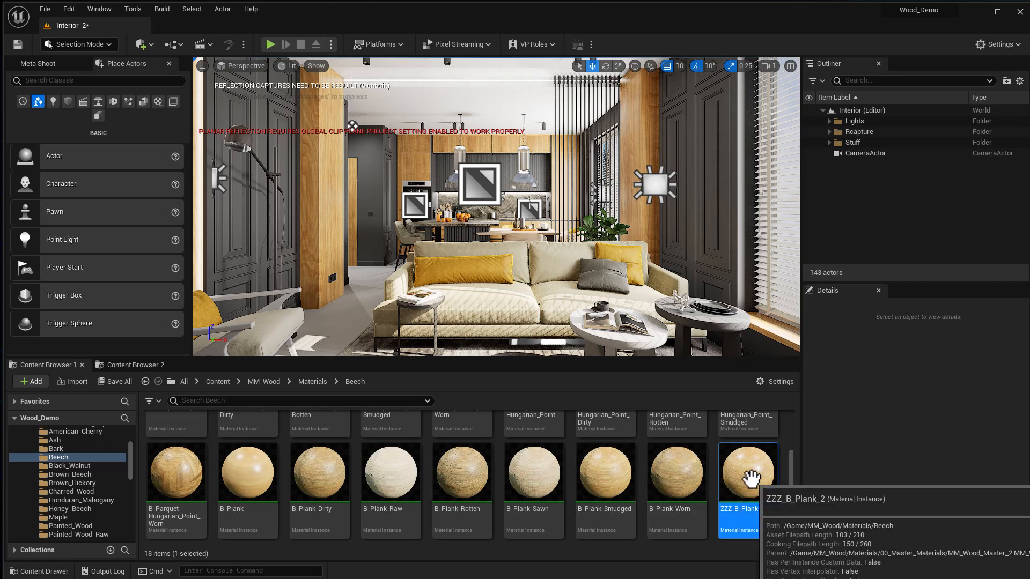
Override the Texture Scaling of the ZZZ_B_Plank_2 material instance and set it to 2.0.
double_click(749, 475)
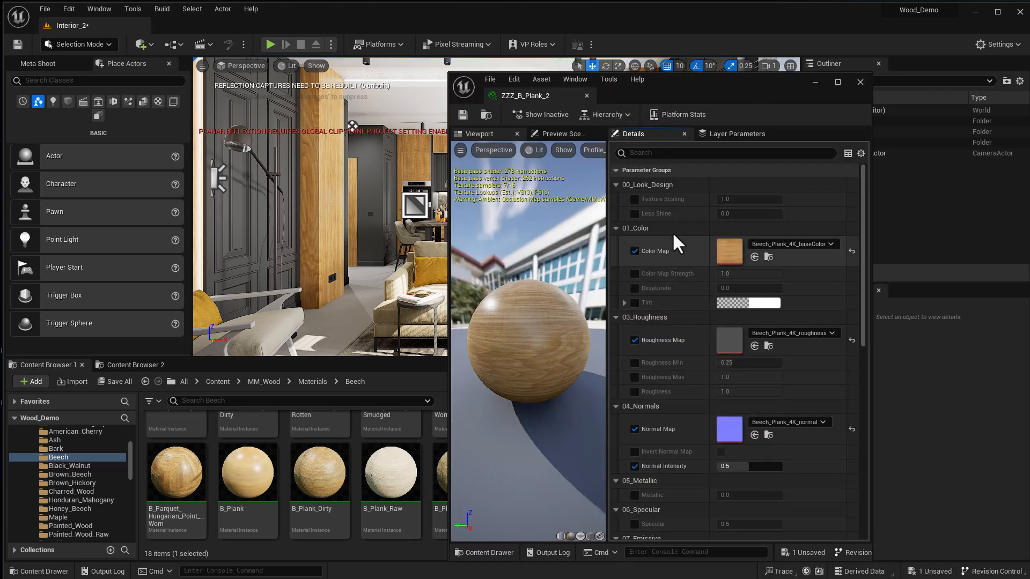
click(635, 200)
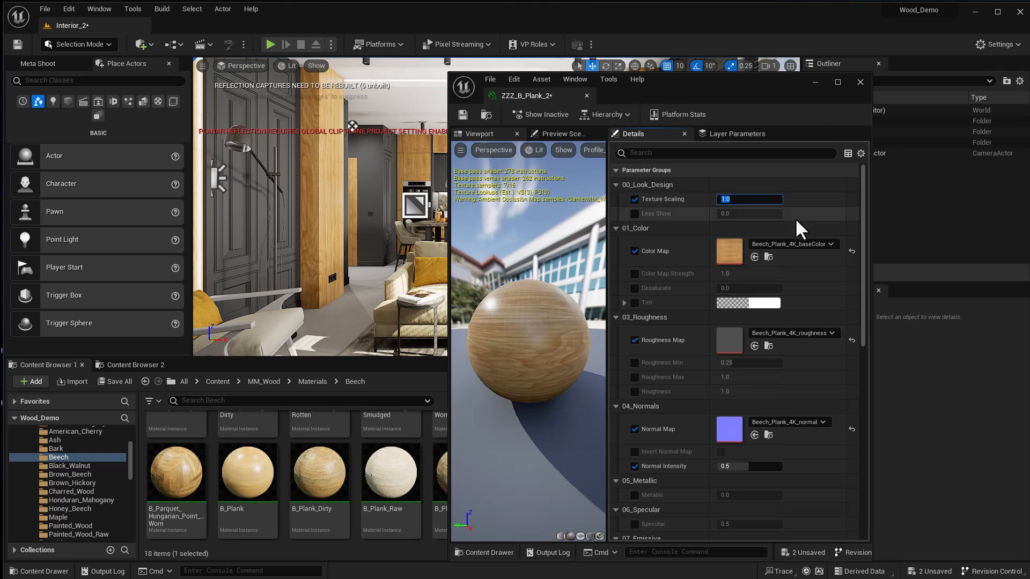
text(2)
key(Return)
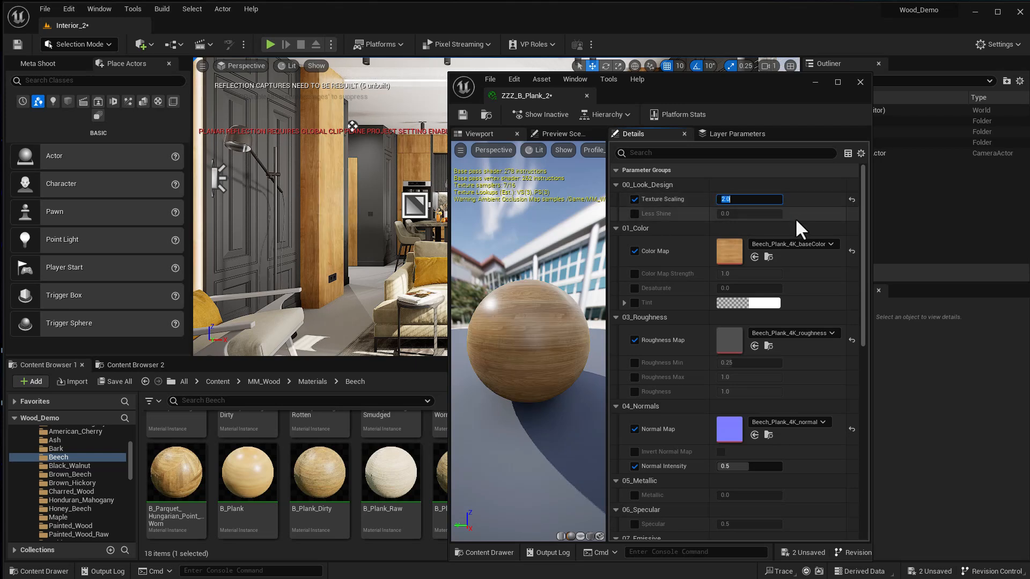
drag(691, 88, 781, 84)
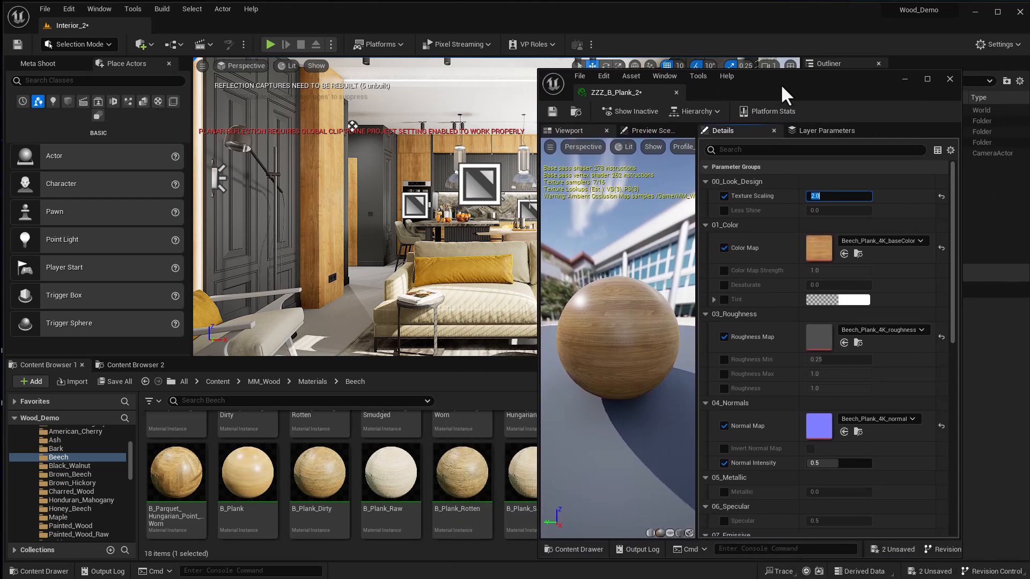
click(903, 81)
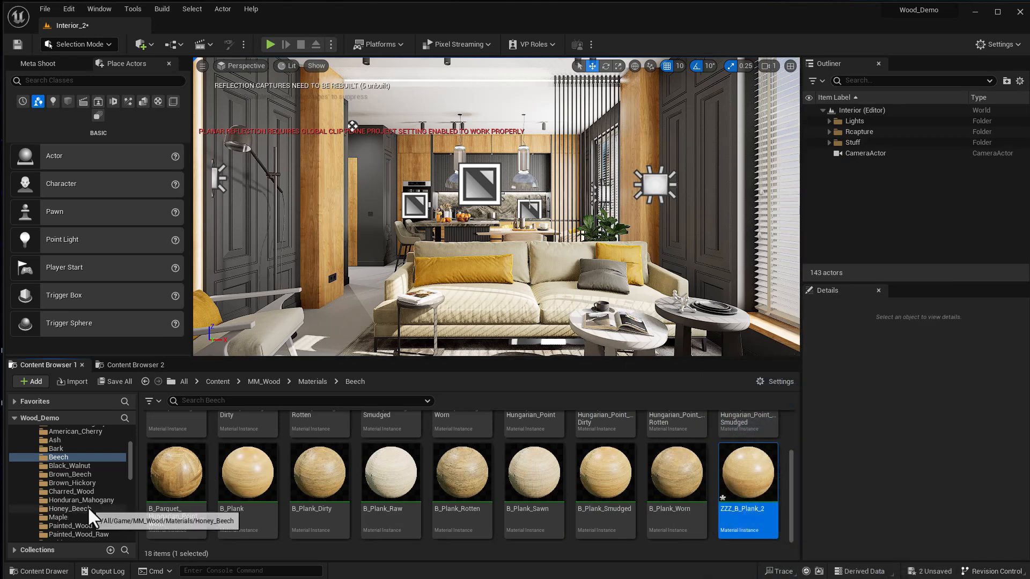
Duplicate HM_Plank in the Honduran_Mahogany folder as ZZZ_HM_Plank_2 and apply the copy to the dark wall panelling.
scroll(94, 523, down, 2)
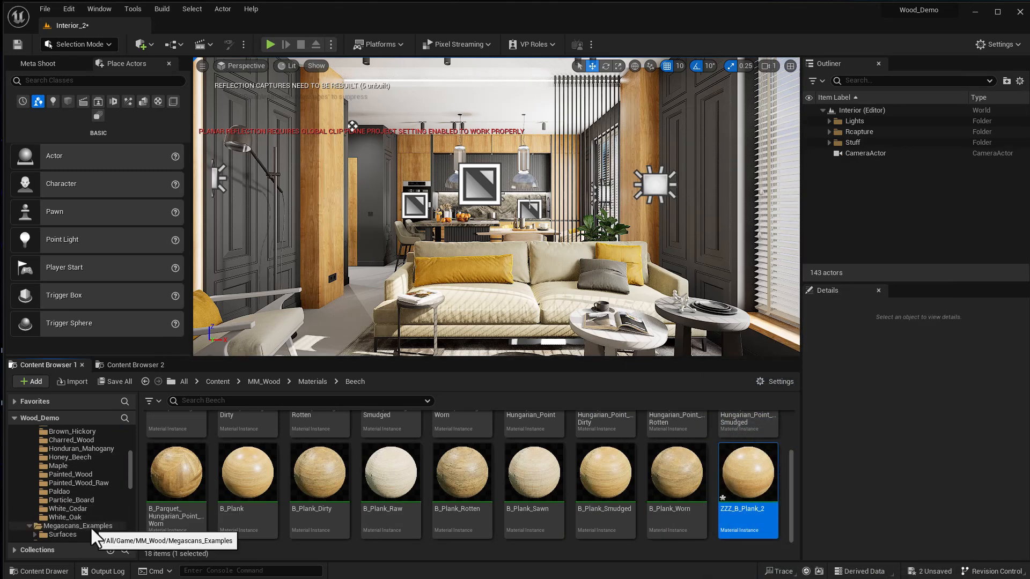
click(82, 449)
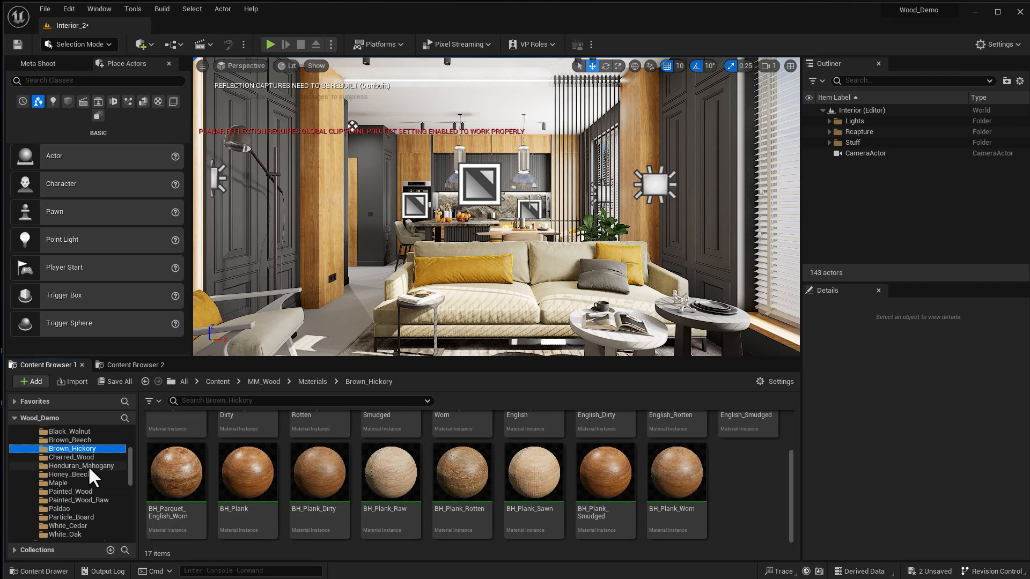
click(86, 466)
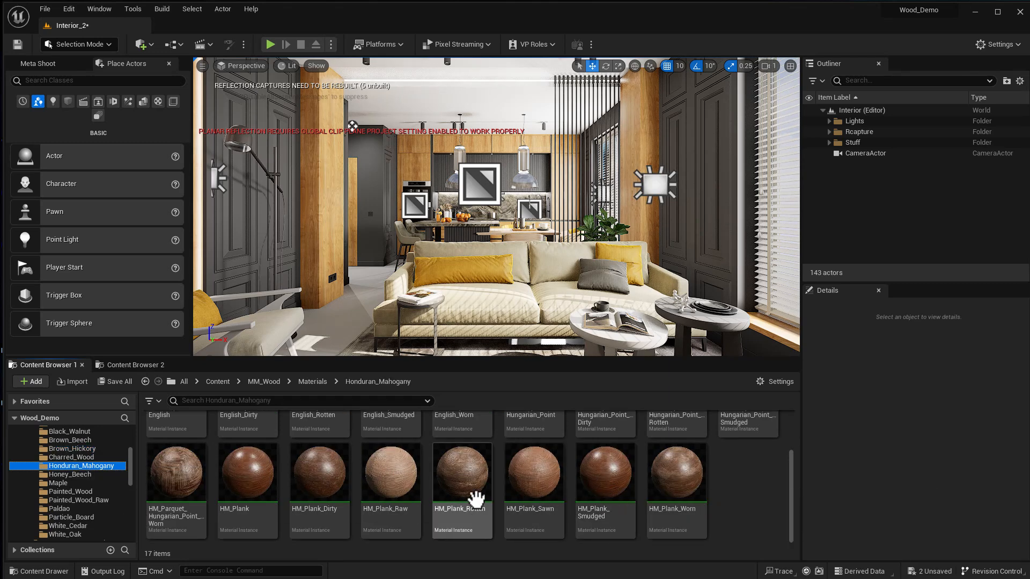
drag(252, 483, 283, 472)
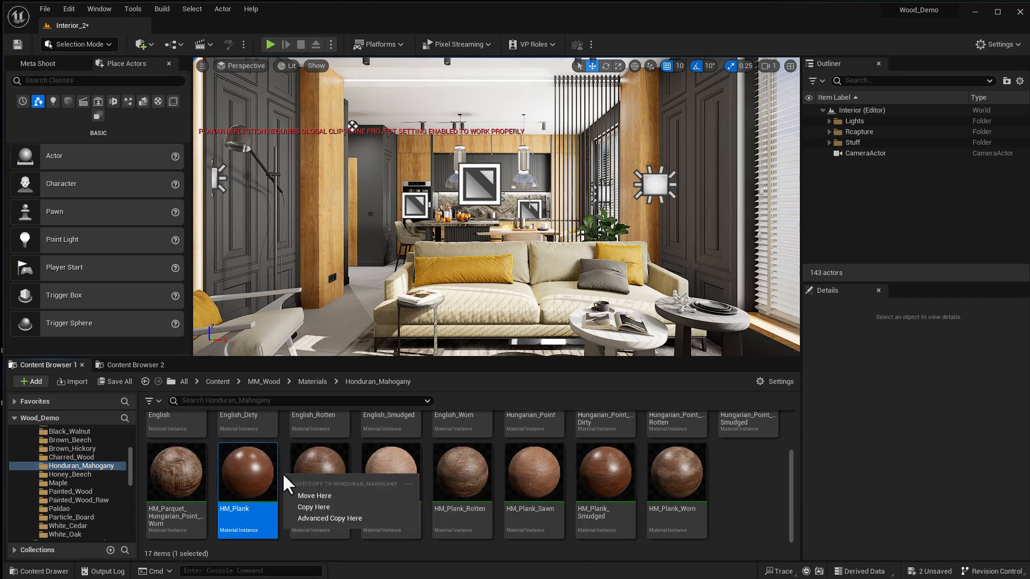
click(306, 503)
click(727, 505)
key(F2)
key(Return)
drag(737, 474, 245, 233)
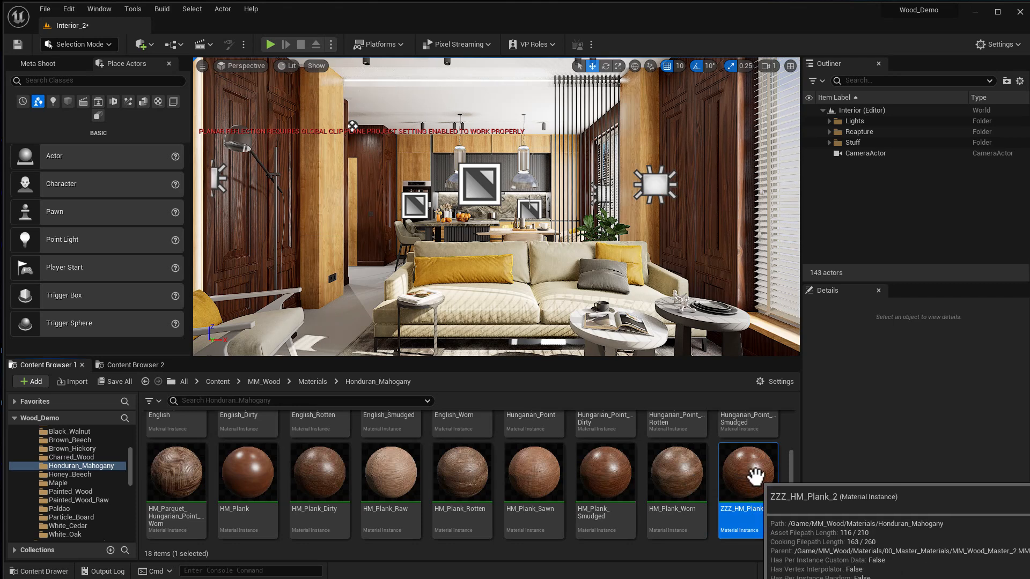
Set the Texture Scaling of ZZZ_HM_Plank_2 to 2.0 and apply the material to the kitchen island front.
double_click(754, 474)
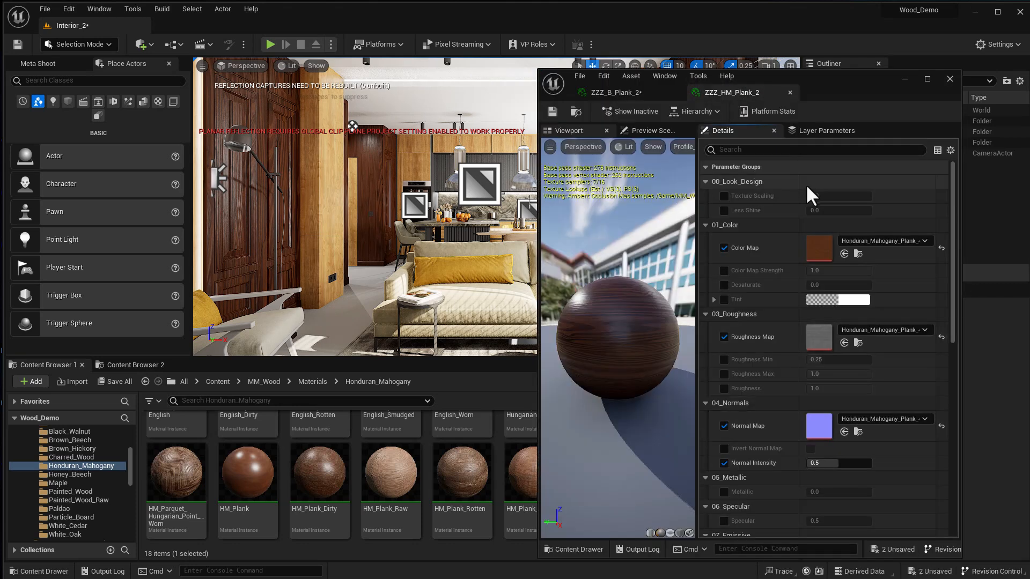
click(725, 196)
click(825, 198)
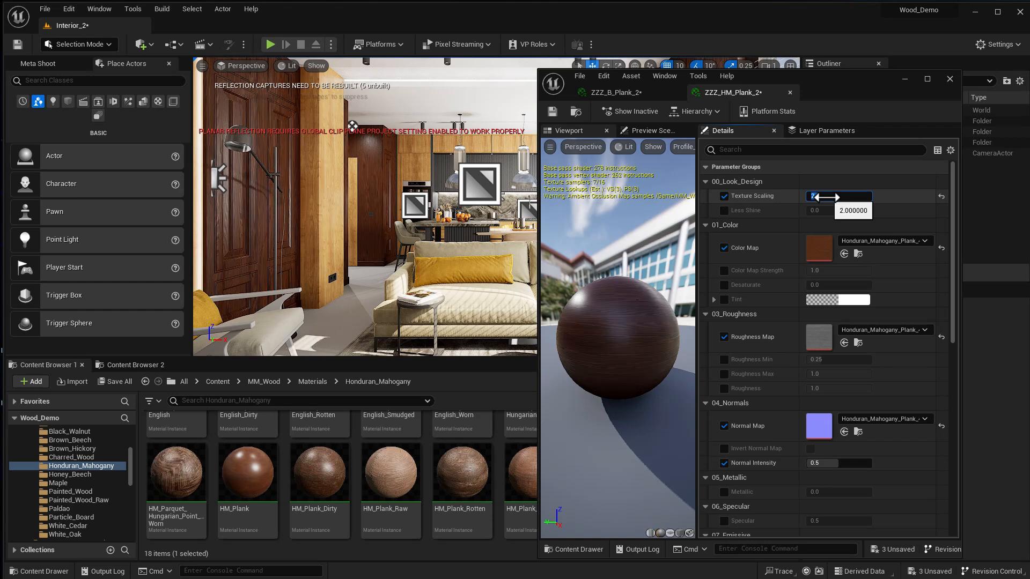
key(Return)
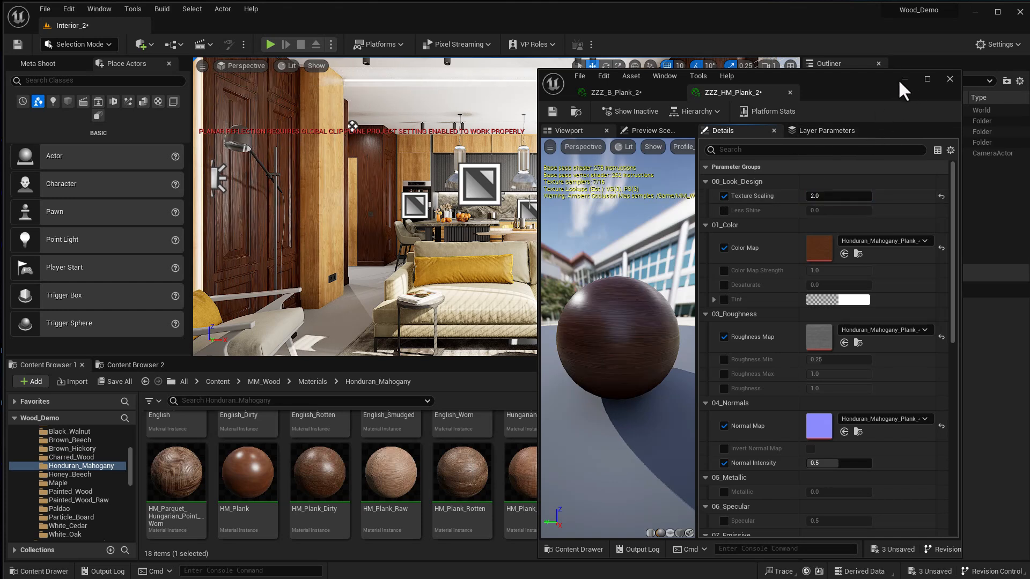
click(902, 79)
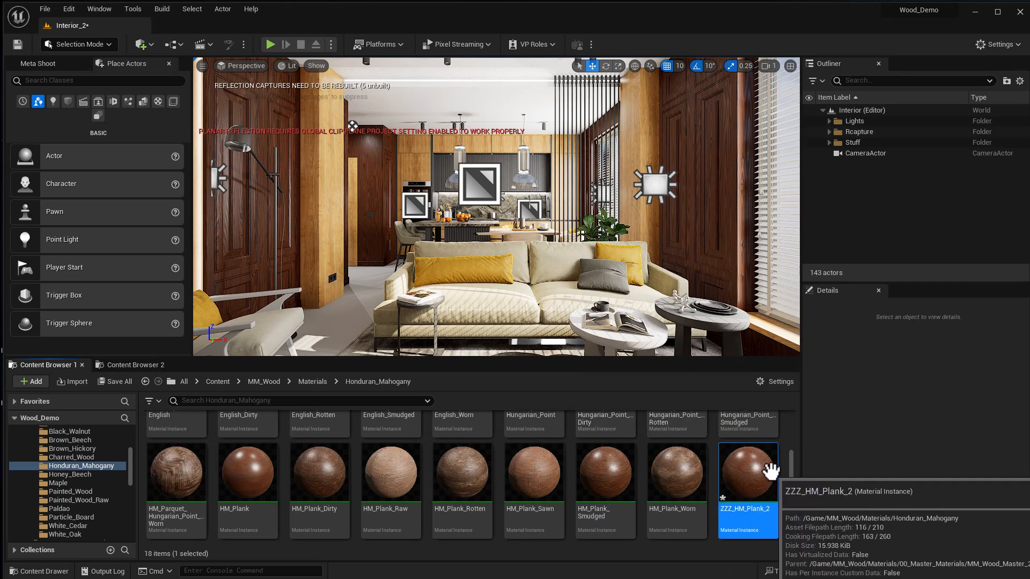
drag(743, 469, 456, 236)
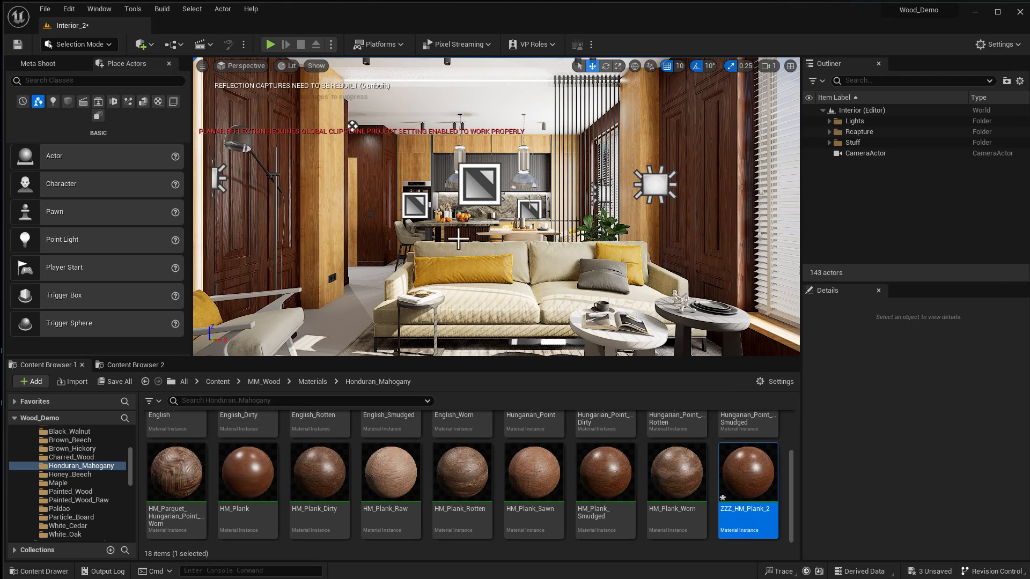
drag(735, 465, 516, 265)
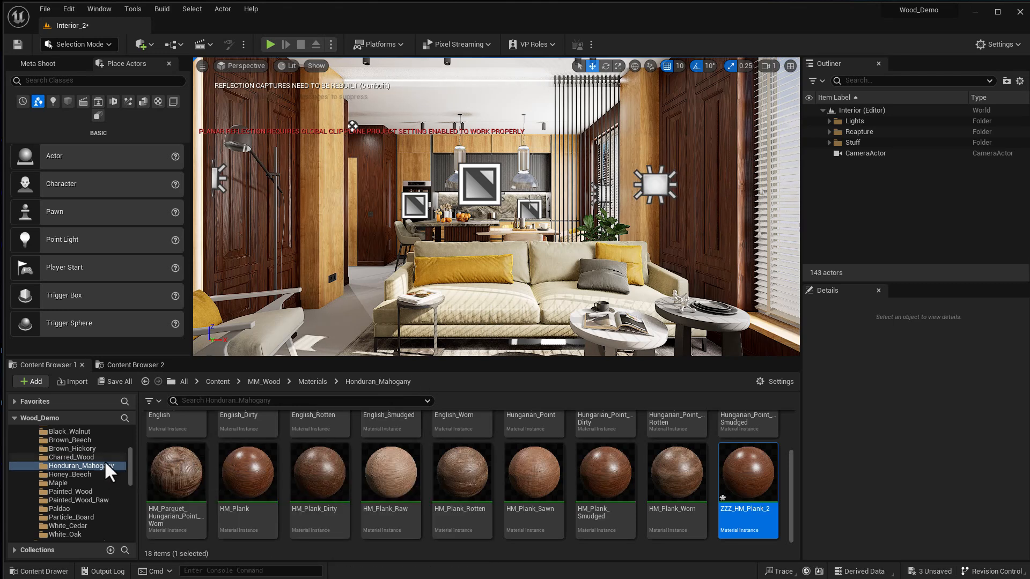
Select the SM_Room_Walls mesh in the interior and review the materials assigned to its elements.
scroll(104, 485, up, 3)
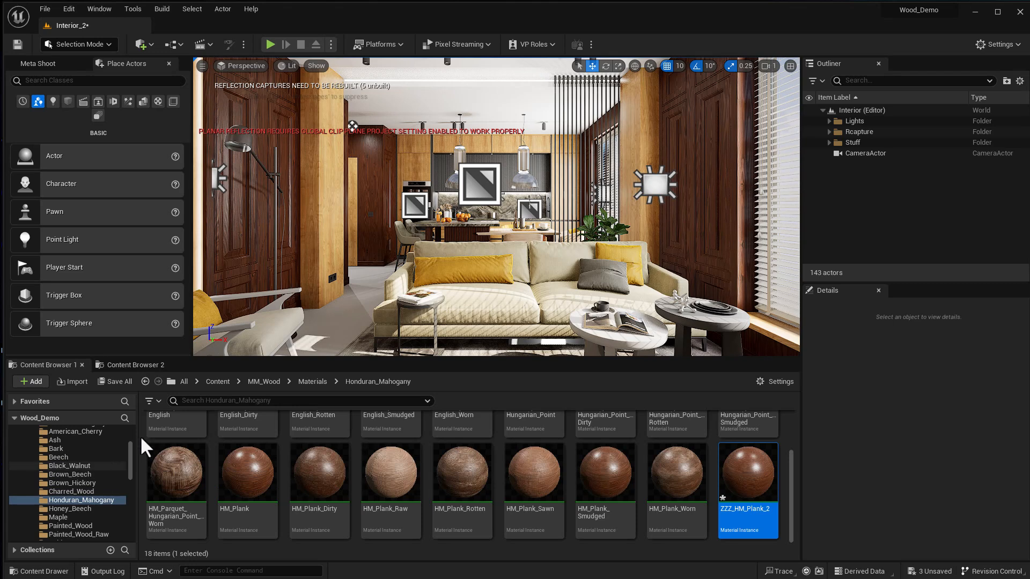
click(325, 243)
scroll(931, 536, down, 5)
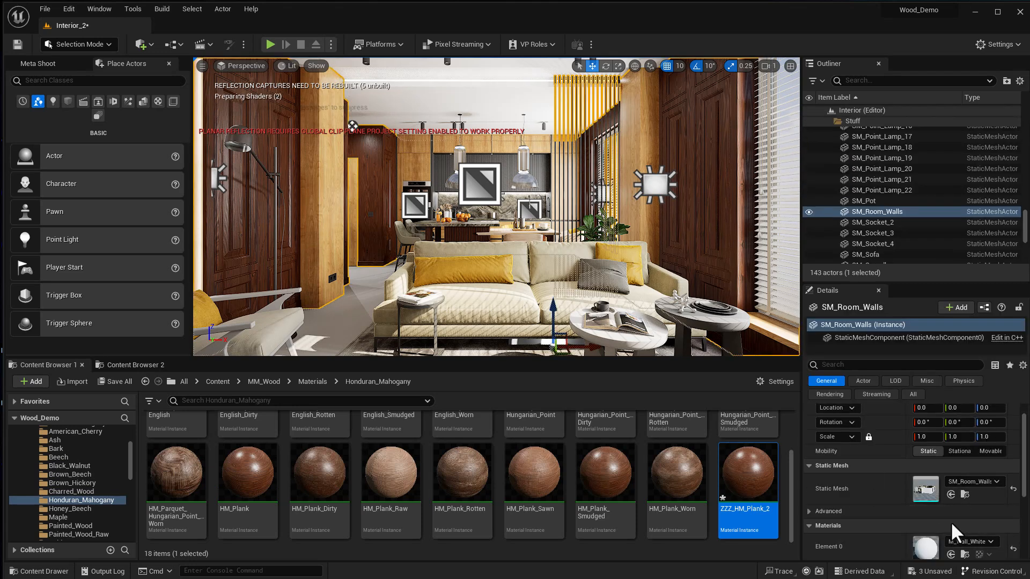
scroll(960, 545, down, 2)
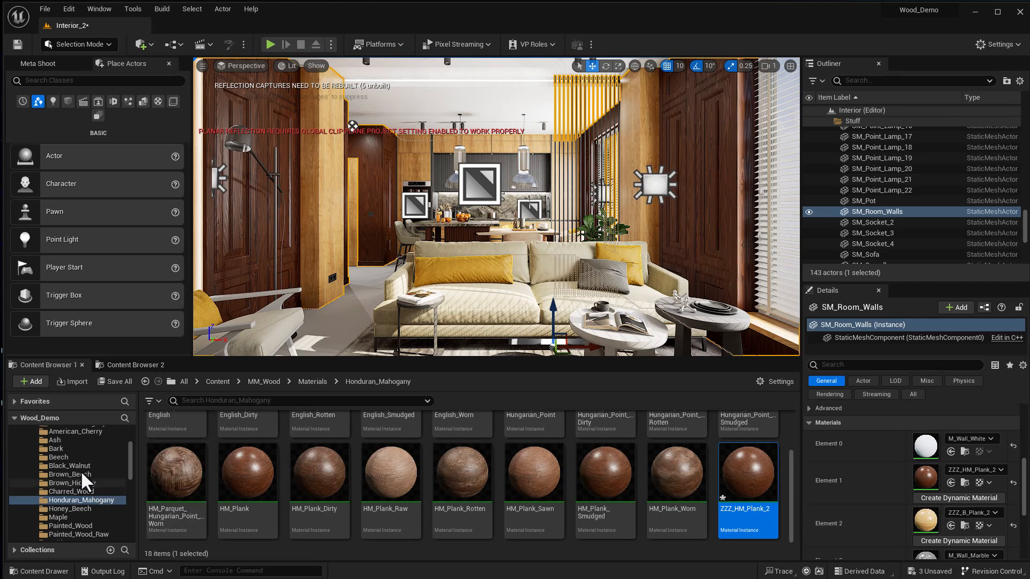
Apply the B_Parquet_English material from the Beech folder to the room's floor.
click(70, 458)
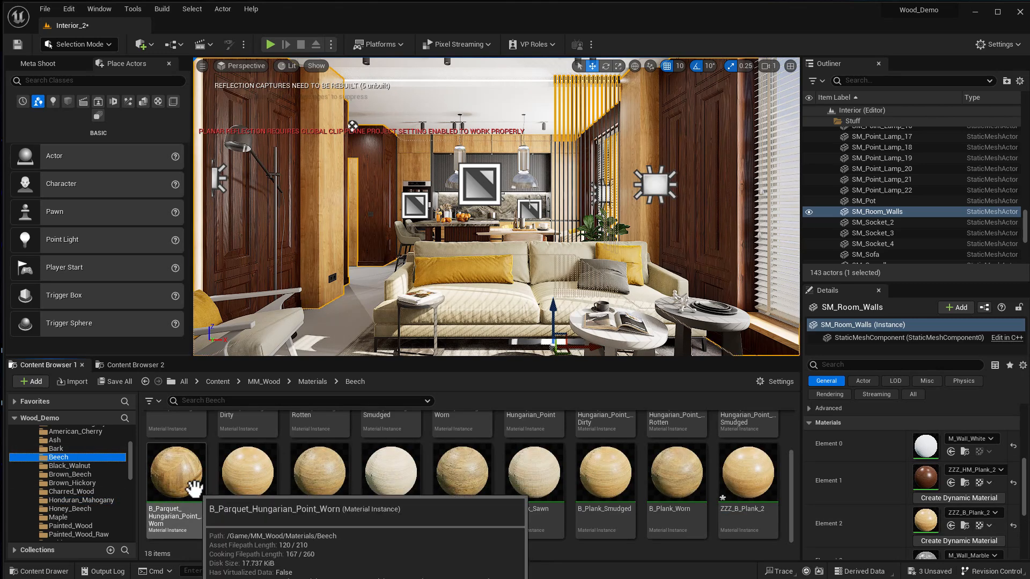
scroll(237, 483, up, 2)
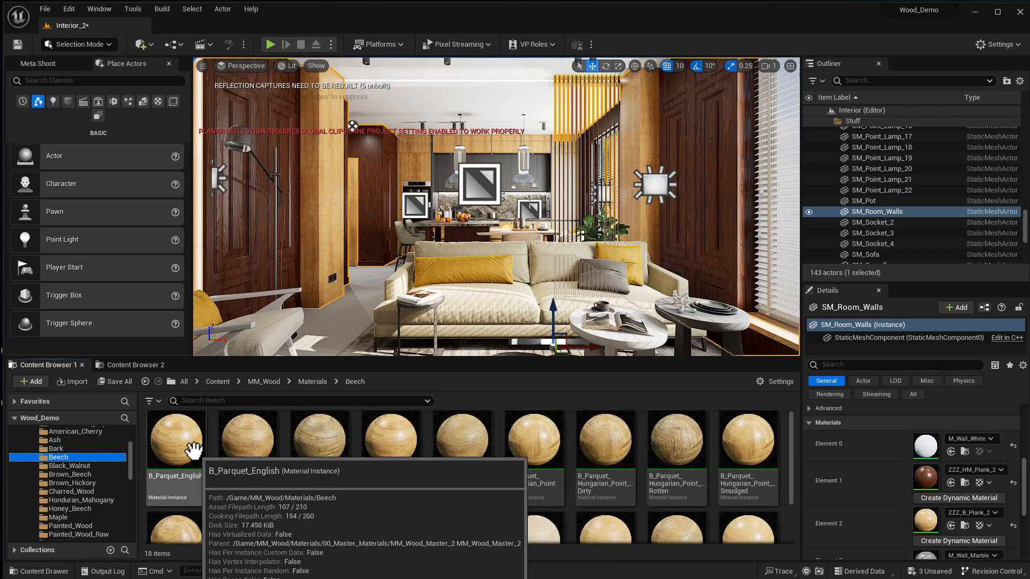
drag(183, 441, 333, 322)
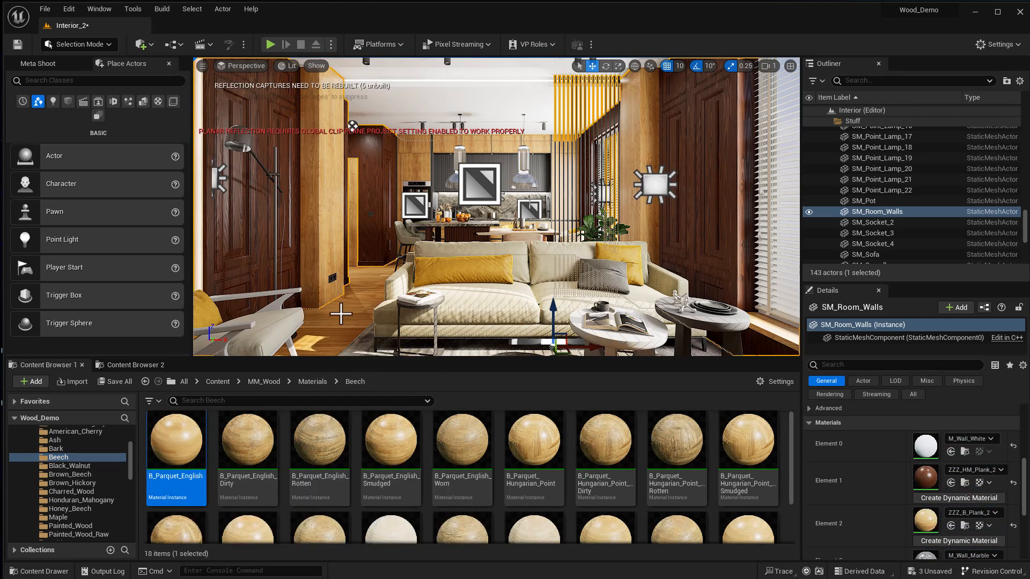
Duplicate B_Parquet_English in the Beech folder, name the copy ZZZ_B_Parquet_English_2 and apply it to the floor.
drag(179, 441, 212, 453)
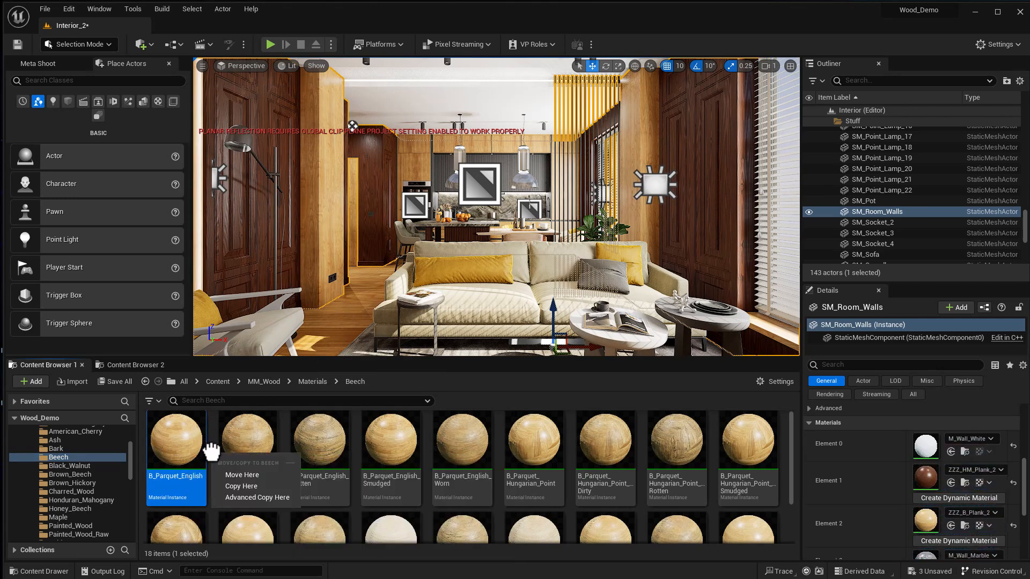
click(241, 486)
scroll(590, 494, down, 2)
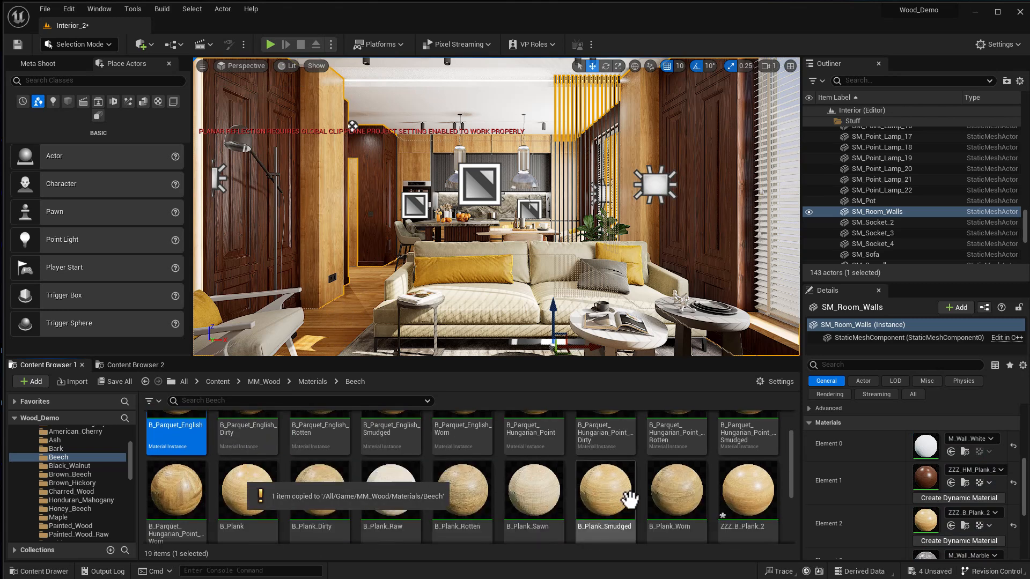
scroll(628, 500, down, 3)
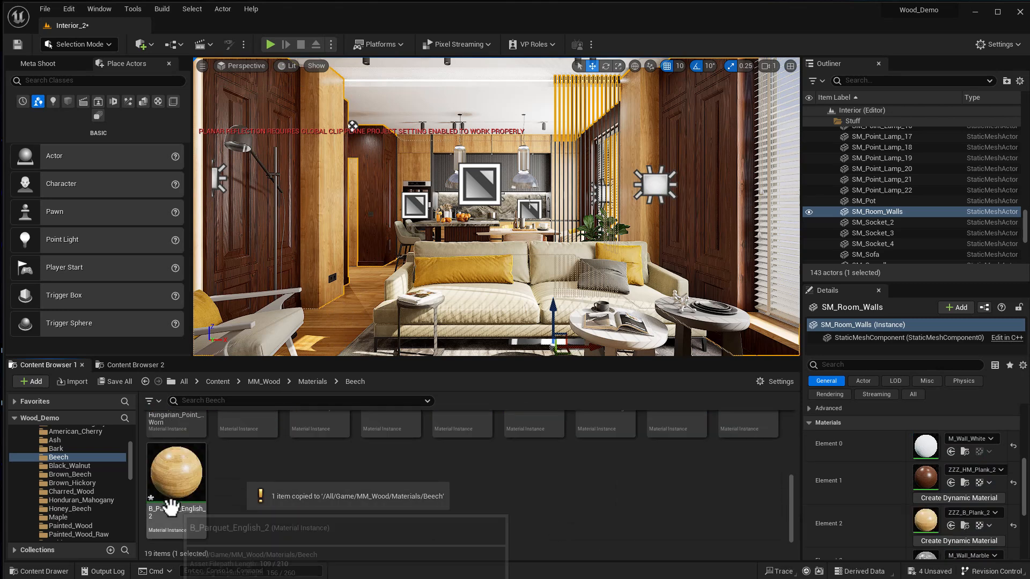
click(162, 507)
click(163, 509)
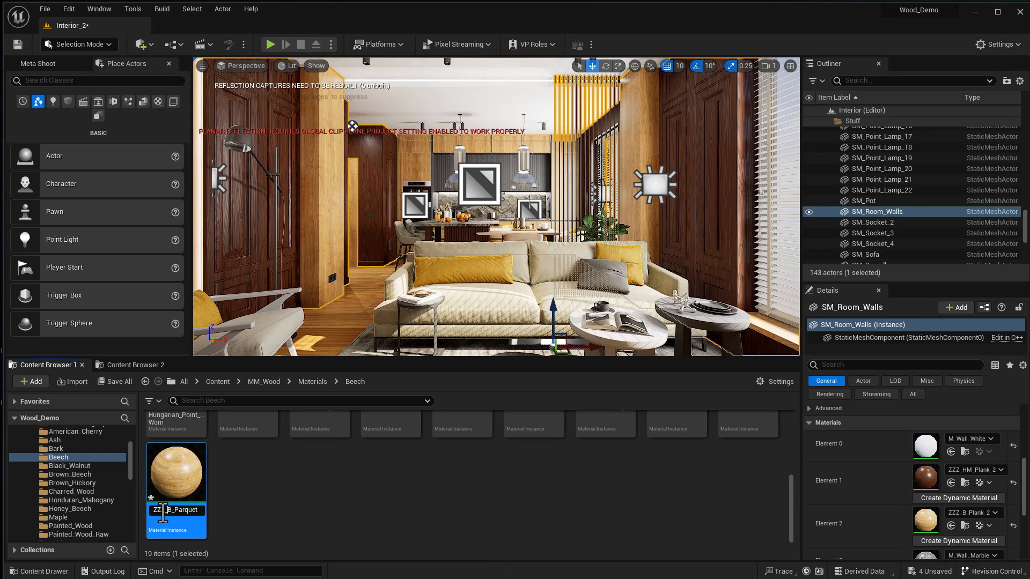
text(ZZZ)
key(Return)
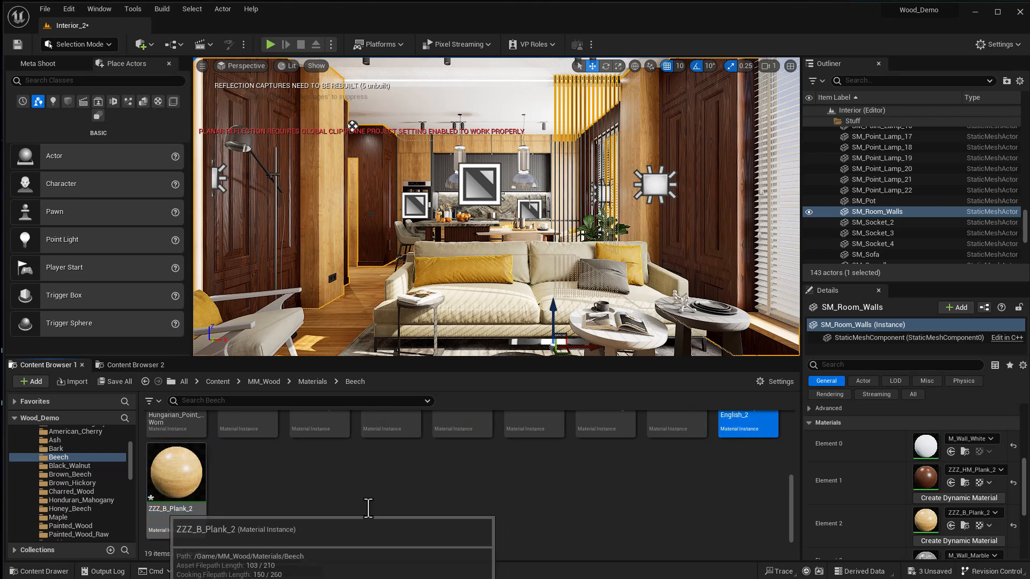
drag(745, 423, 341, 333)
Set the Texture Scaling of ZZZ_B_Parquet_English_2 to 4.0 and check the floor in the interior view.
double_click(746, 426)
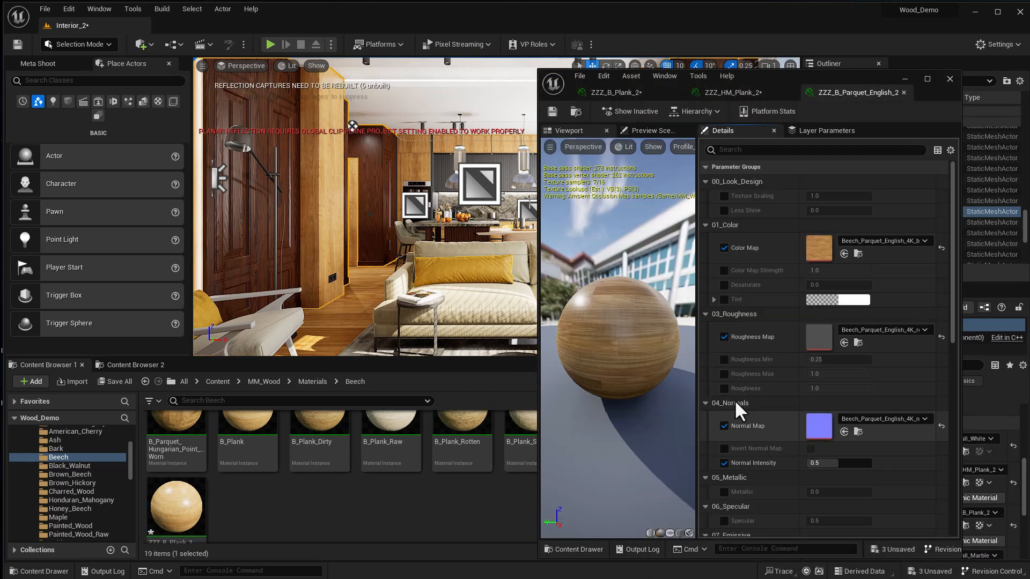
click(726, 196)
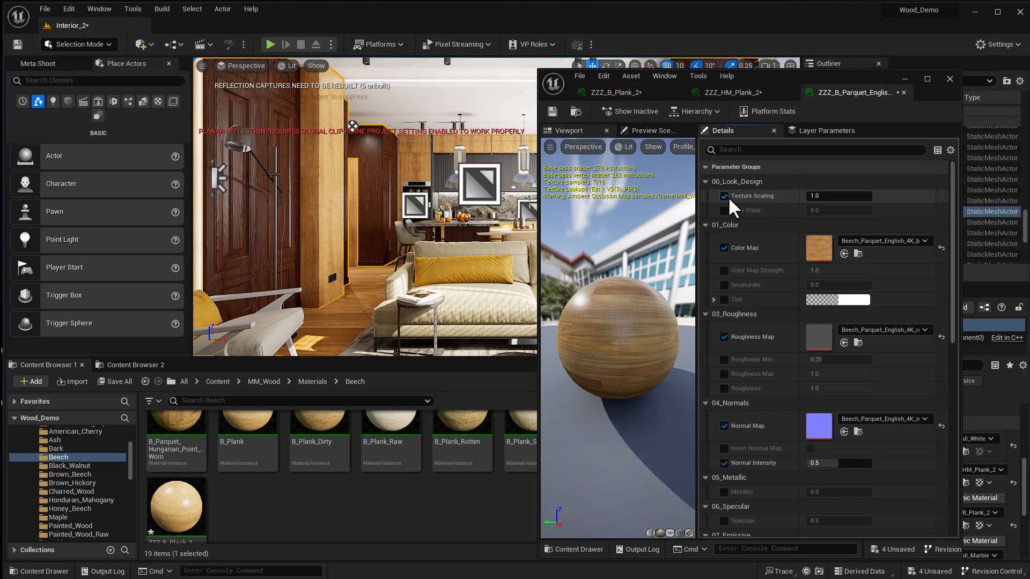
key(Return)
click(835, 196)
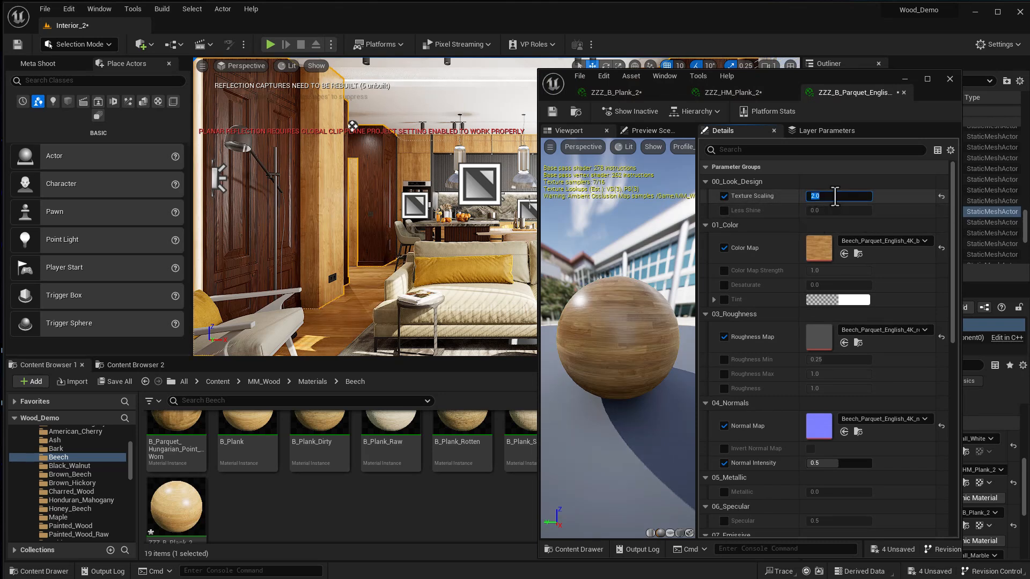
text(4)
key(Return)
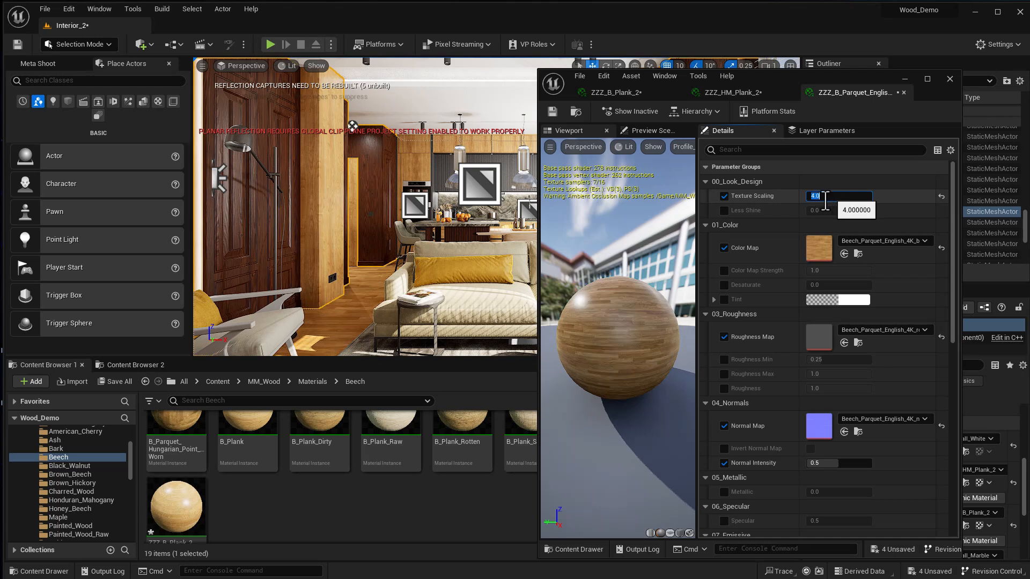
mouse_move(384, 318)
right_down()
mouse_move(360, 300)
mouse_move(378, 313)
mouse_move(369, 309)
right_up()
click(906, 80)
right_drag(738, 156, 721, 158)
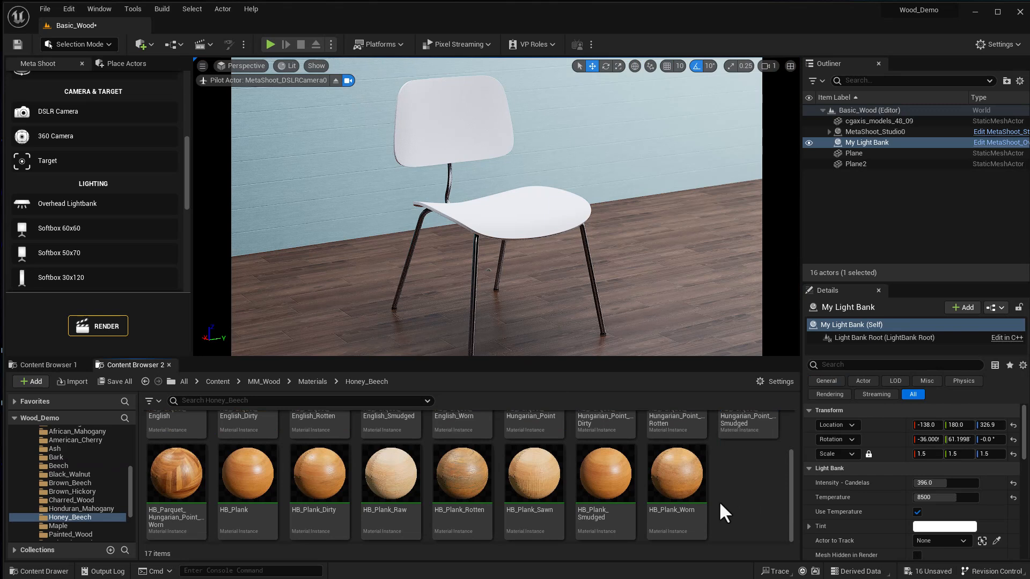
Duplicate HB_Plank_Smudged in the Honey_Beech folder as ZZZ_HB_Plank_Smudged_2 and apply the copy to the chair's seat and backrest.
drag(610, 480, 725, 484)
click(749, 520)
click(726, 512)
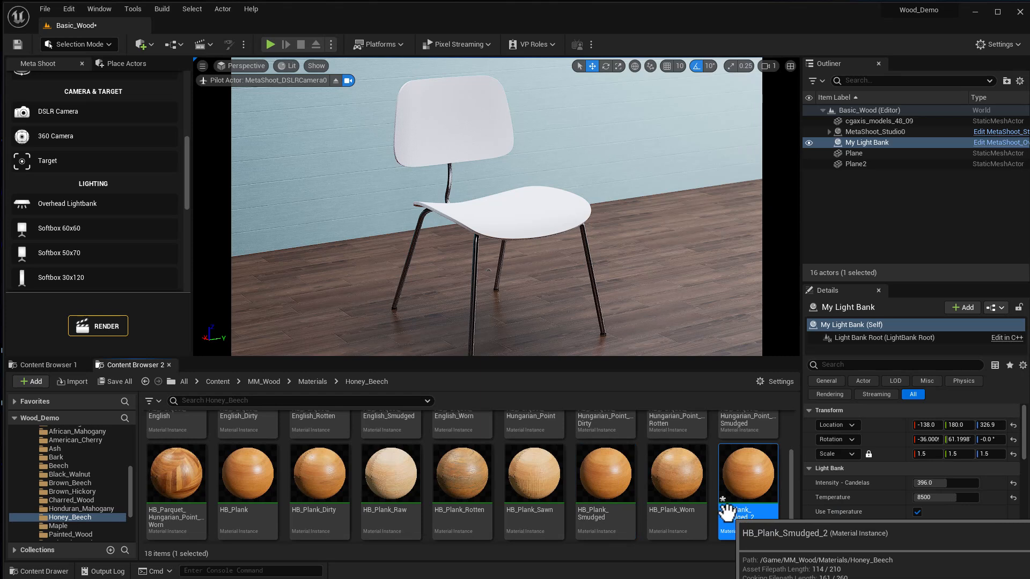
key(F2)
key(Home)
text(ZZZ_)
key(Return)
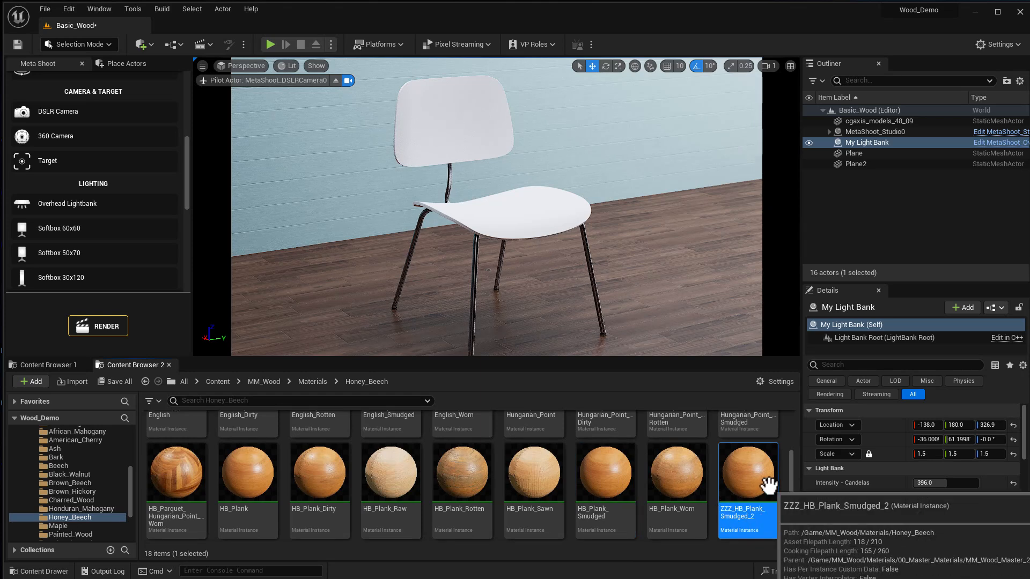
drag(751, 475, 519, 226)
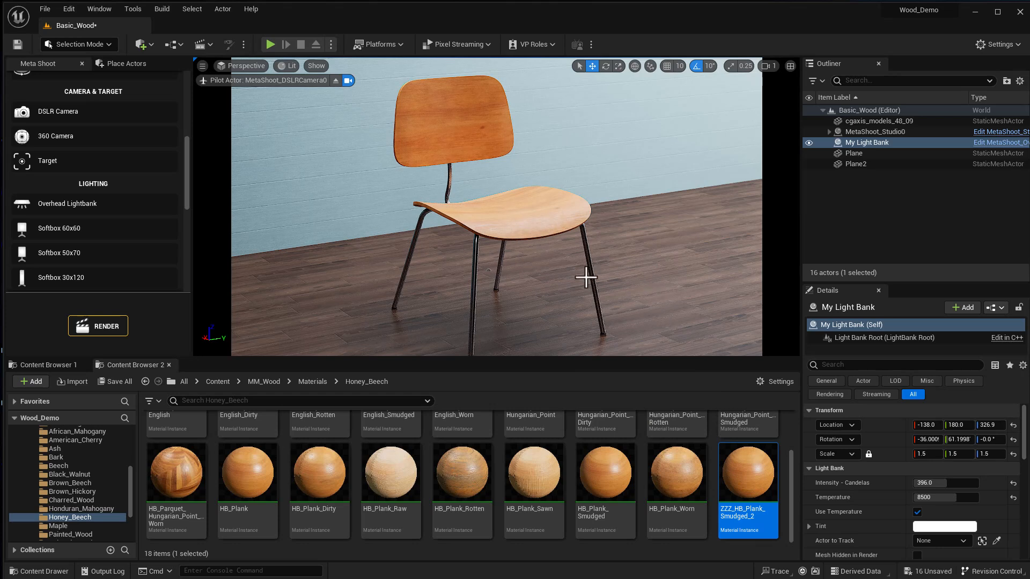
Examine the chair seat's wood surface up close from several angles, comparing it with My Light Bank hidden and shown.
alt+right_drag(566, 281, 639, 281)
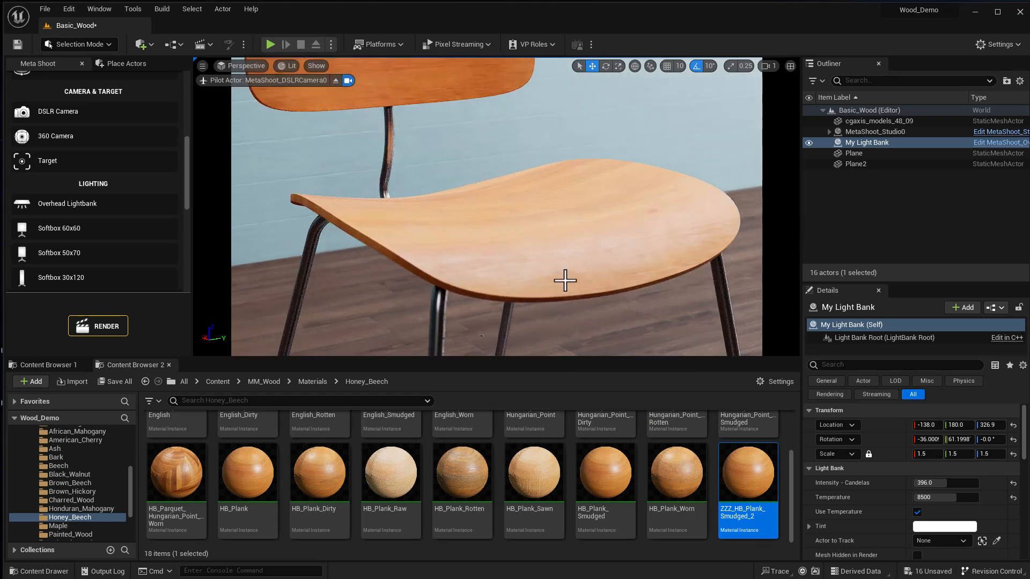
middle_drag(565, 280, 550, 225)
alt+drag(566, 280, 567, 338)
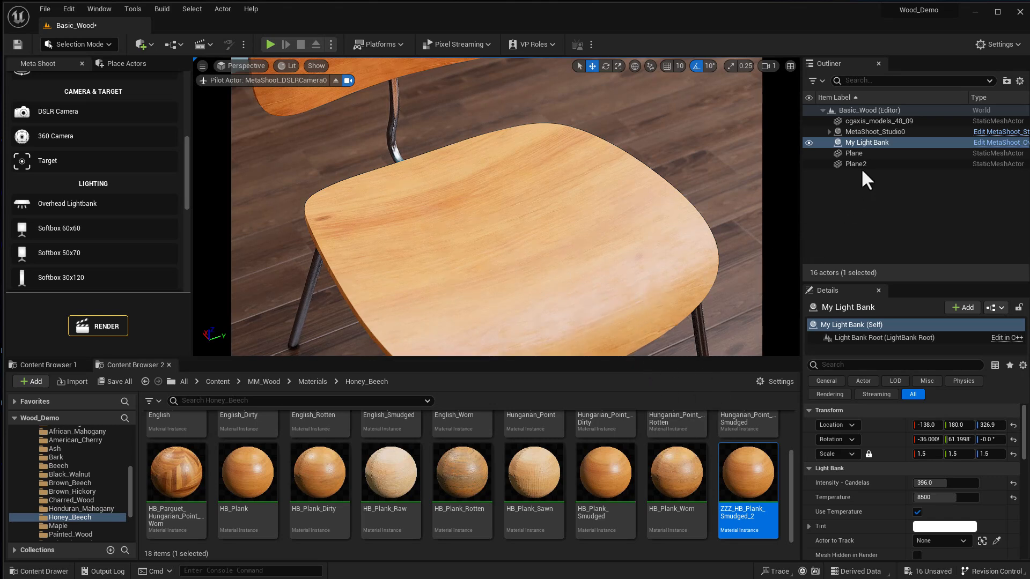
click(809, 143)
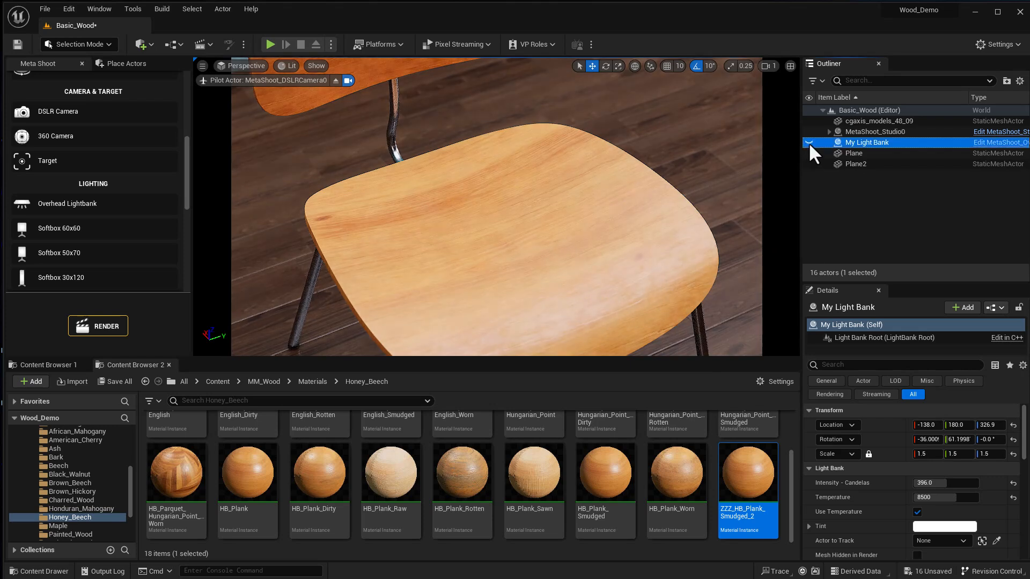
click(809, 143)
mouse_move(607, 271)
alt+mouse_down()
mouse_move(607, 316)
mouse_move(606, 253)
alt+mouse_up()
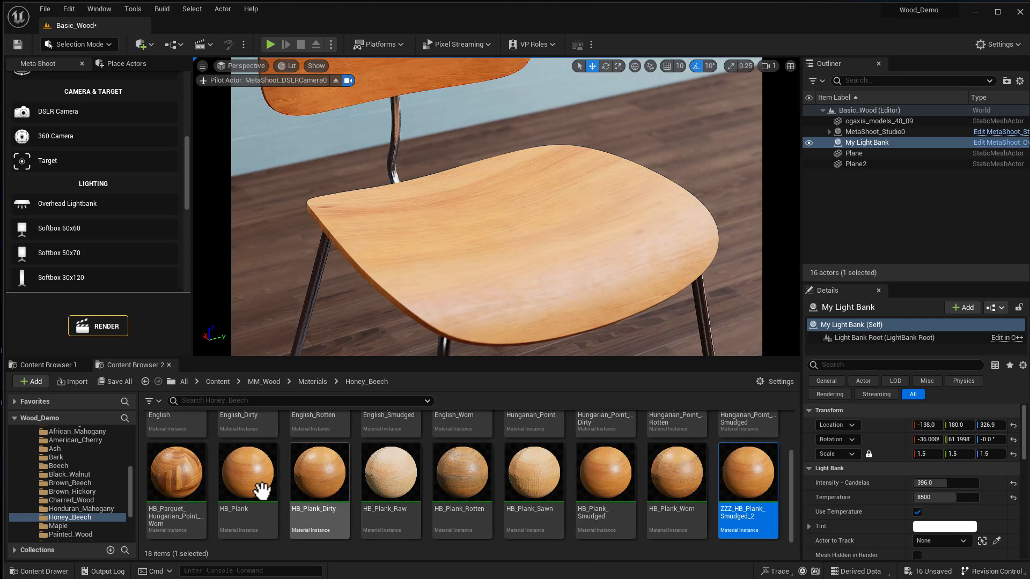
Try HB_Plank on the chair's seat for comparison, and reapply ZZZ_HB_Plank_Smudged_2.
click(241, 488)
drag(241, 488, 474, 275)
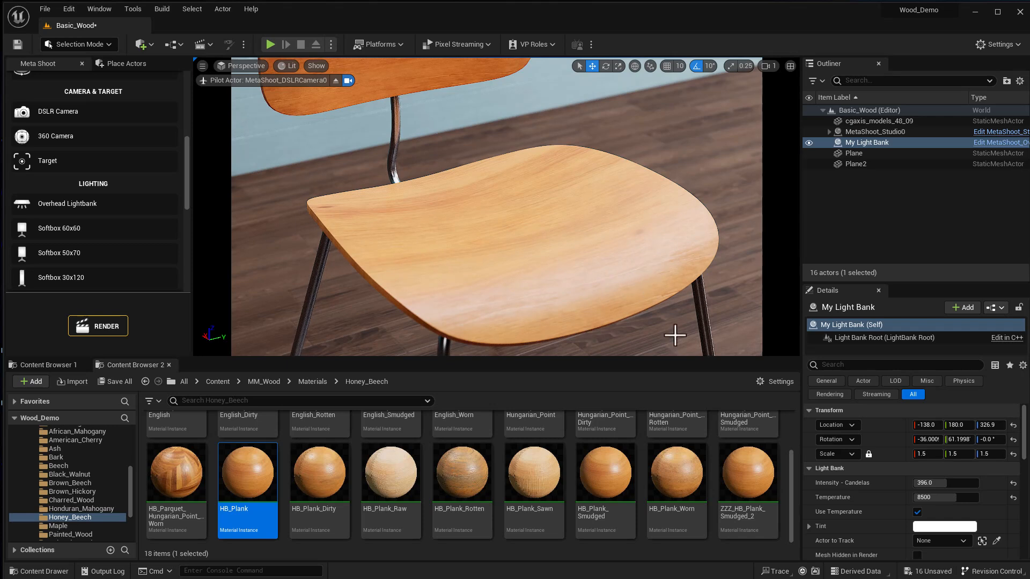
drag(751, 480, 586, 282)
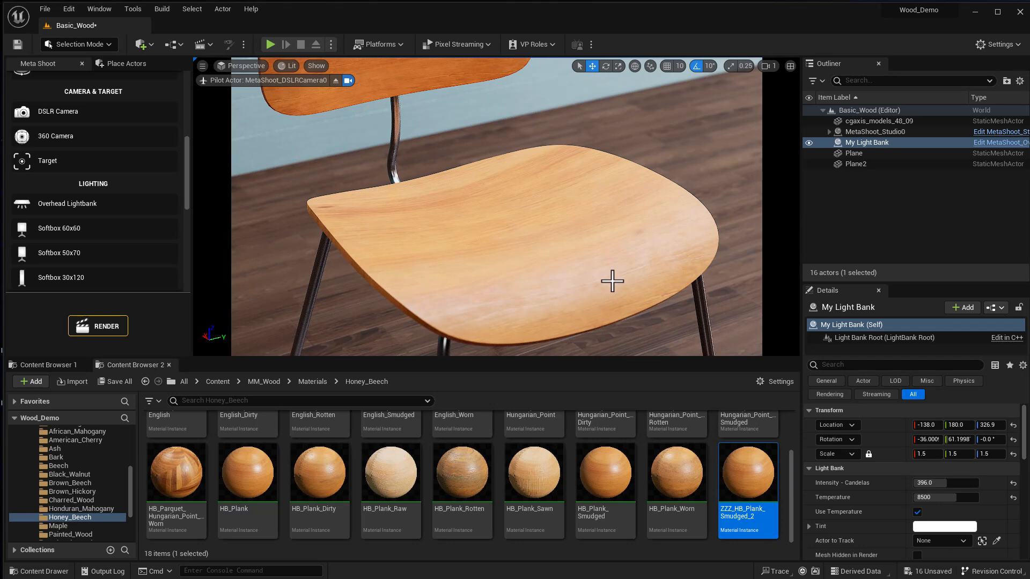
alt+drag(537, 225, 537, 268)
alt+drag(727, 292, 727, 259)
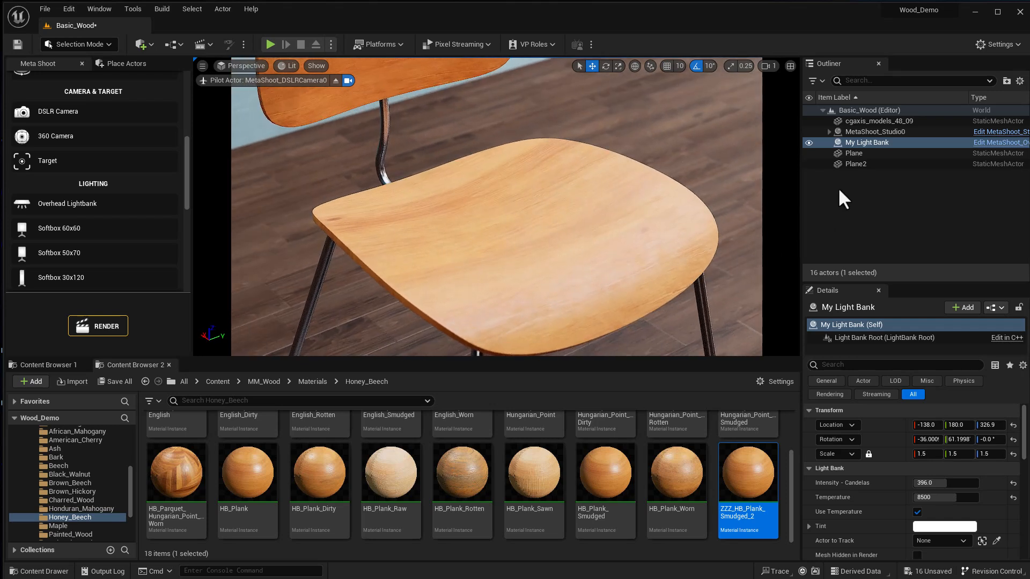
Hide My Light Bank and view the chair's seat without its reflection.
click(809, 143)
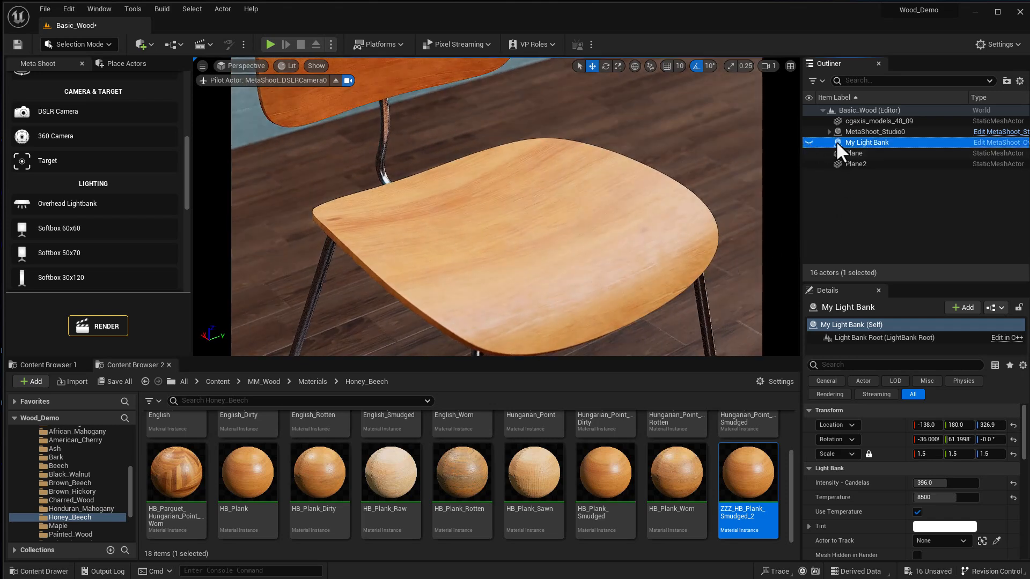
alt+drag(605, 278, 605, 258)
mouse_move(605, 278)
alt+right_down()
mouse_move(660, 278)
mouse_move(600, 270)
alt+right_up()
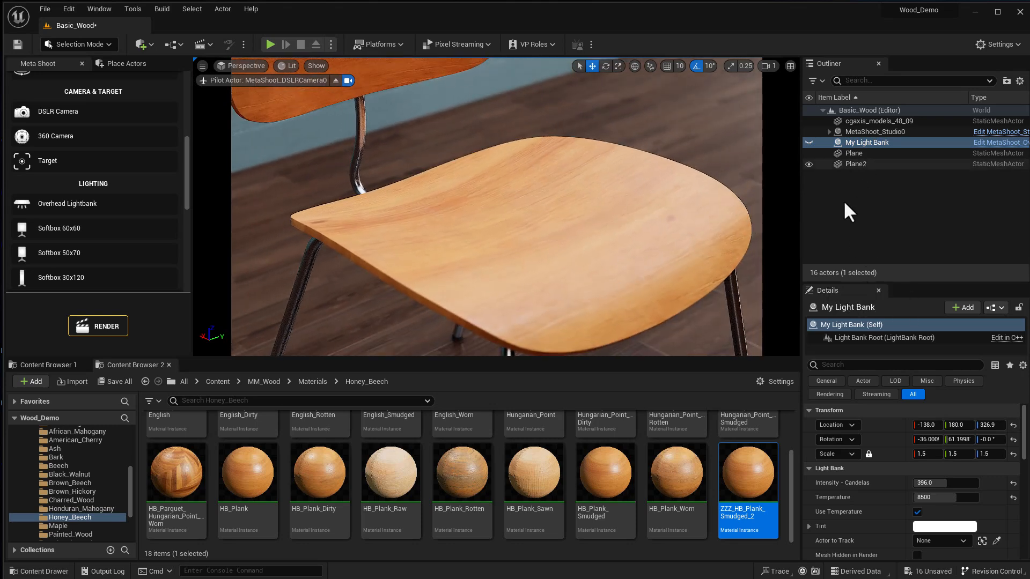
Enable Less Shine on the ZZZ_HB_Plank_Smudged_2 material and set it to 1.24.
double_click(742, 478)
drag(945, 141, 822, 73)
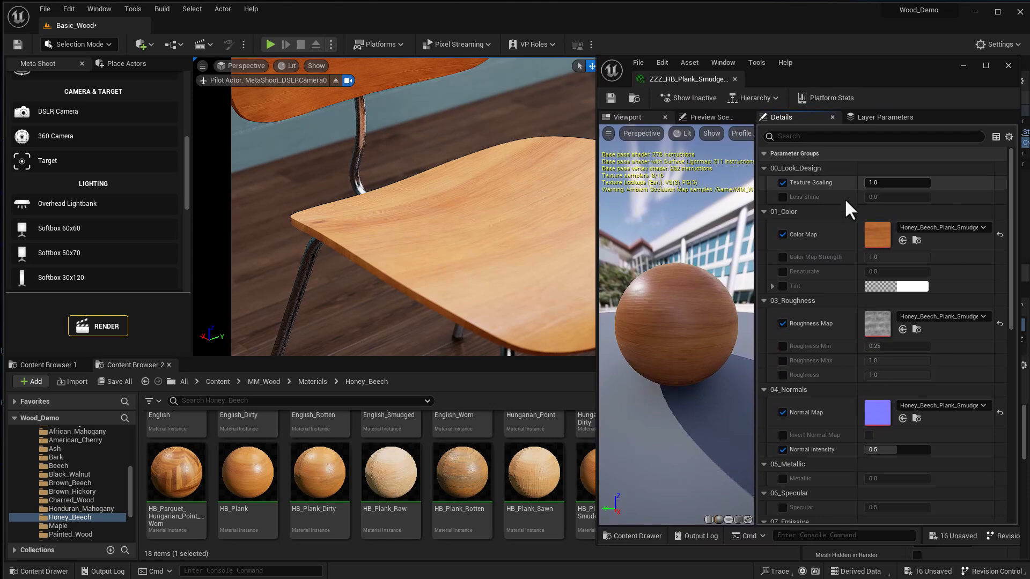
click(783, 197)
drag(869, 69, 920, 66)
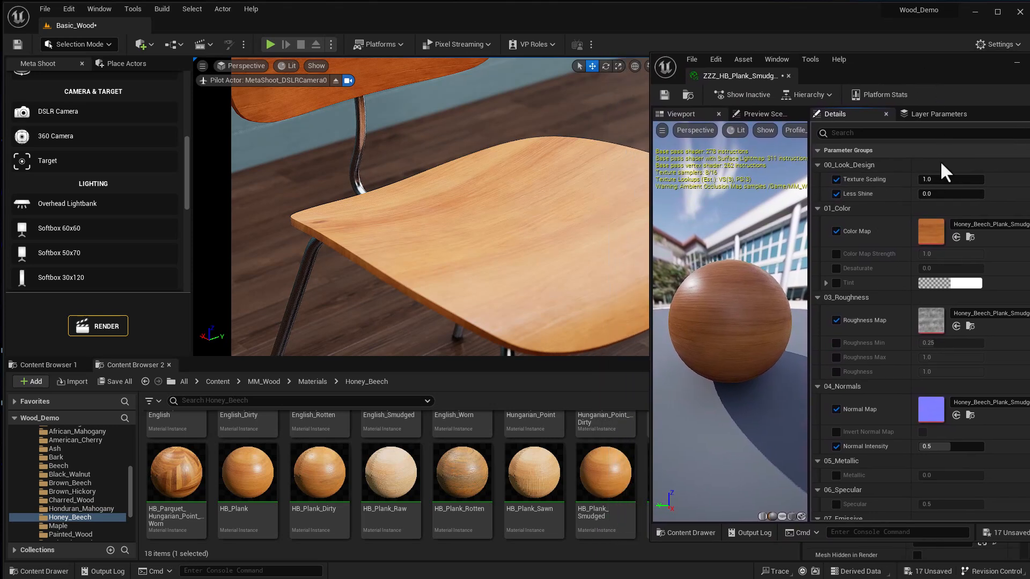
drag(937, 195, 954, 195)
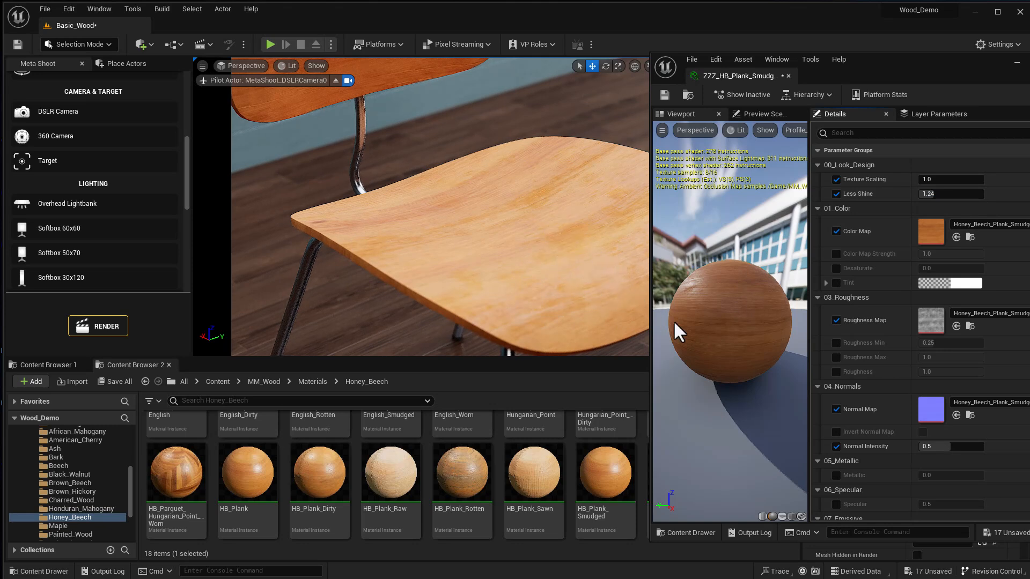
Put the material editor away, show My Light Bank again and check the seat's finish under it.
alt+drag(555, 304, 528, 304)
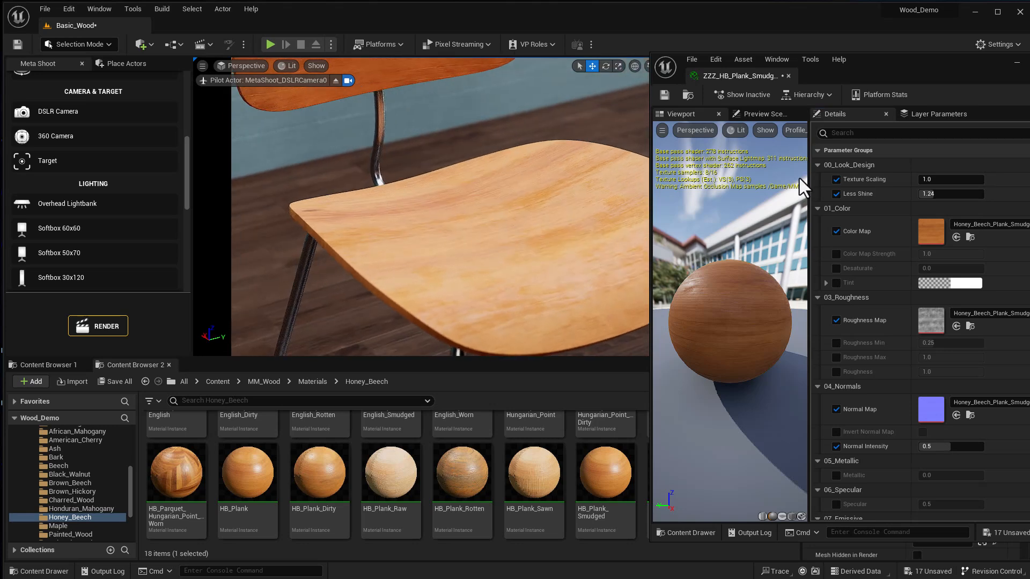
click(1017, 62)
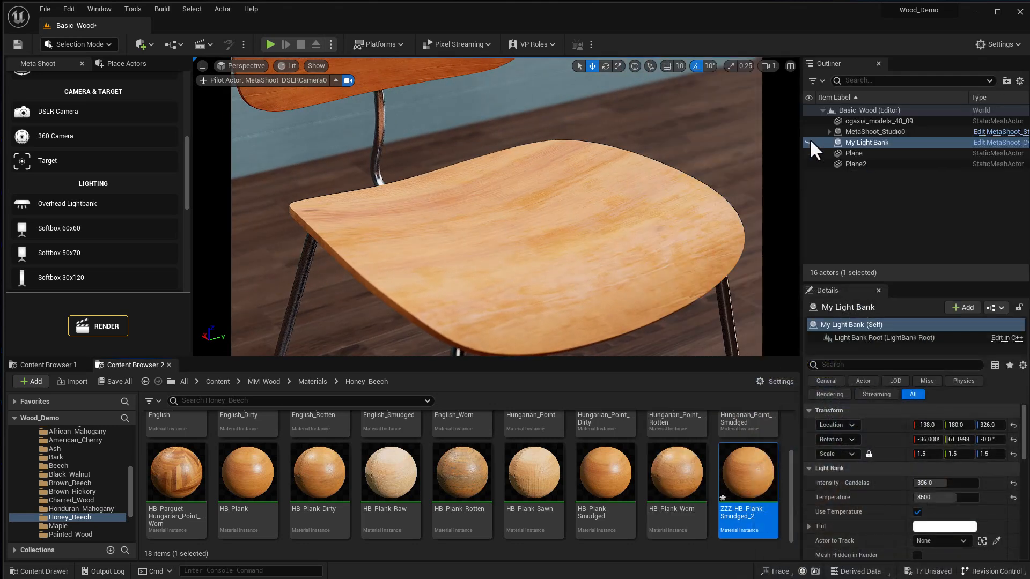
click(809, 142)
alt+drag(633, 231, 639, 285)
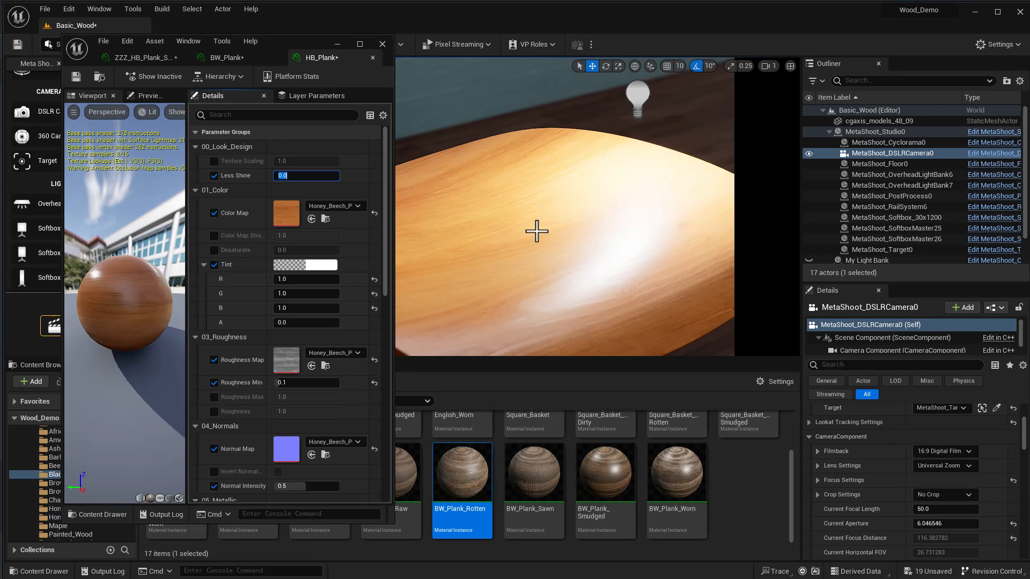
Increase the Less Shine value of the HB_Plank material to soften the highlight on the seat.
text(0.48)
key(Return)
drag(279, 175, 306, 176)
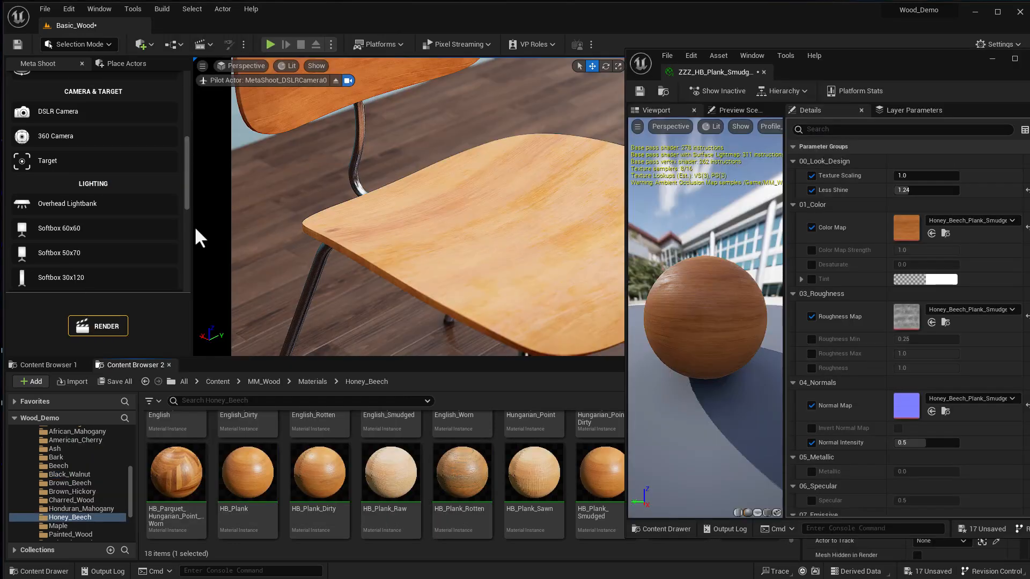
Enable Color Map Strength on ZZZ_HB_Plank_Smudged_2 and try a Desaturate value of 0.48.
drag(193, 228, 137, 228)
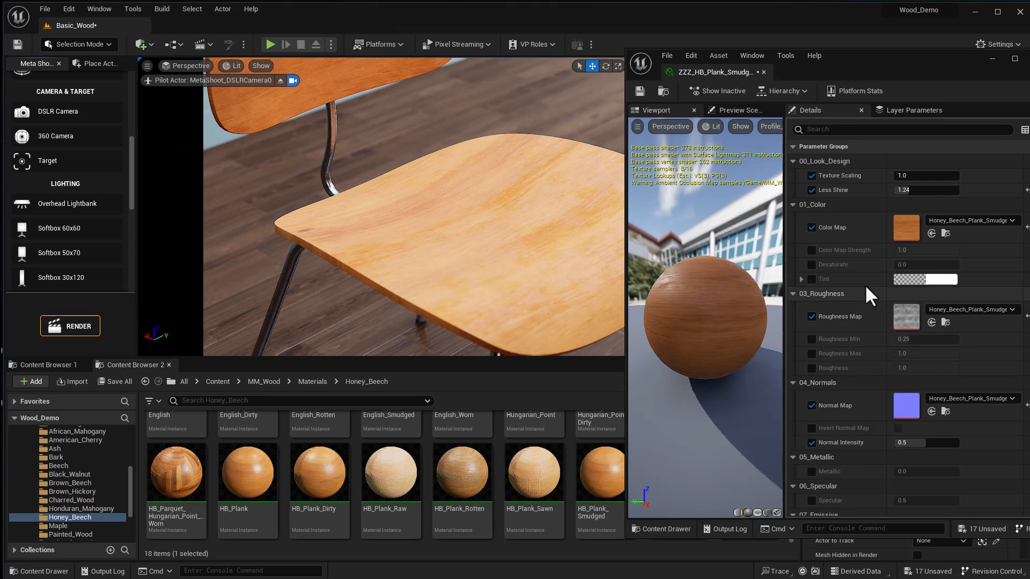
click(811, 250)
mouse_move(912, 250)
mouse_down()
mouse_move(880, 250)
mouse_move(959, 250)
mouse_move(921, 265)
mouse_up()
click(811, 264)
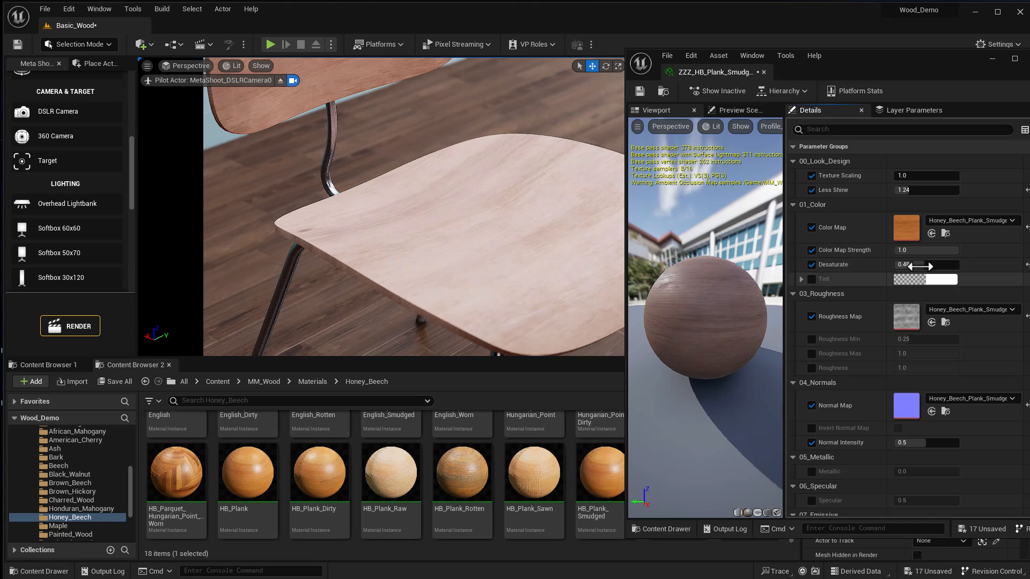
Try a light purple tint on ZZZ_HB_Plank_Smudged_2, cancel it and set Desaturate to 0.0.
click(944, 279)
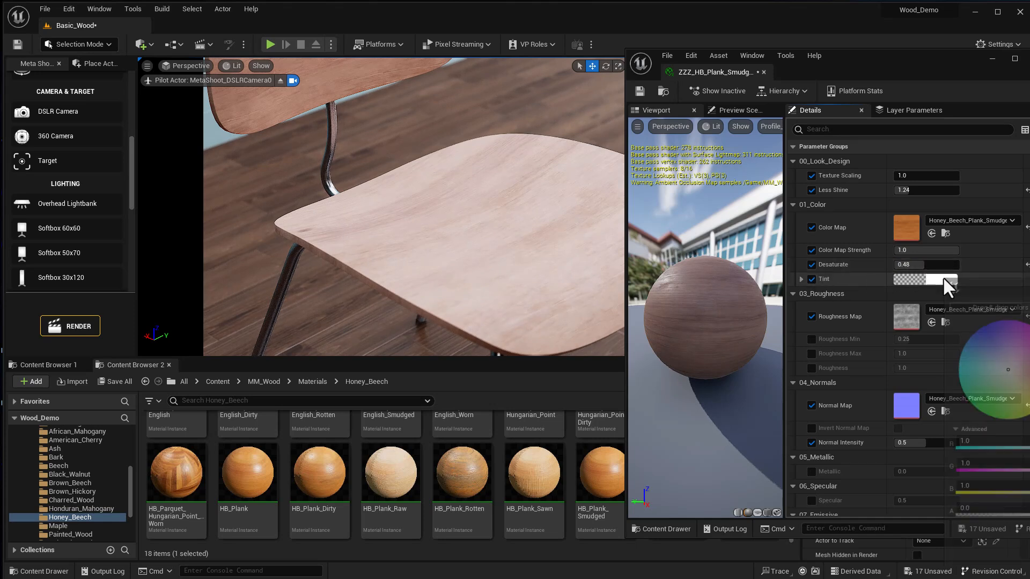
click(1009, 350)
drag(1009, 350, 1009, 349)
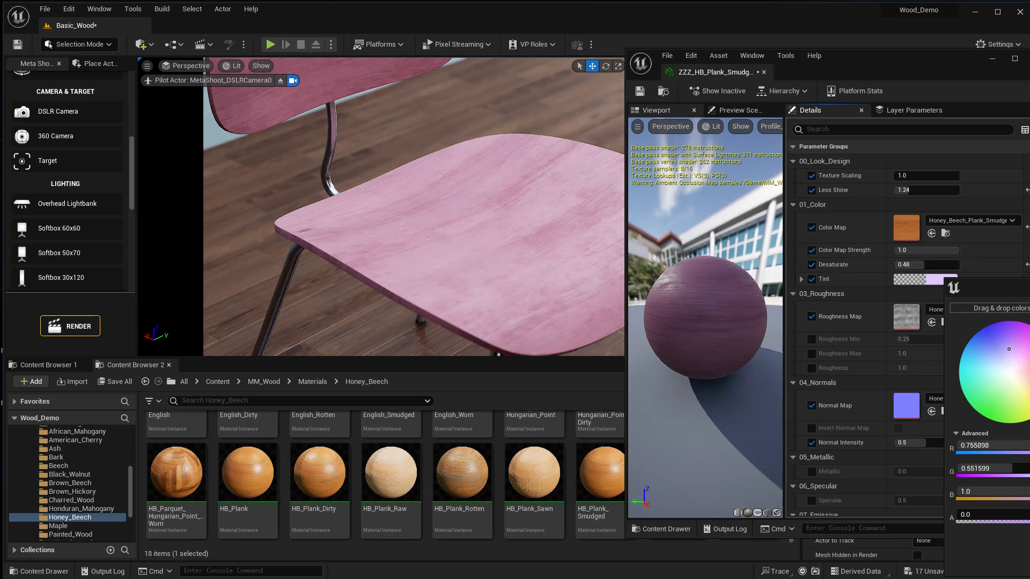
key(Escape)
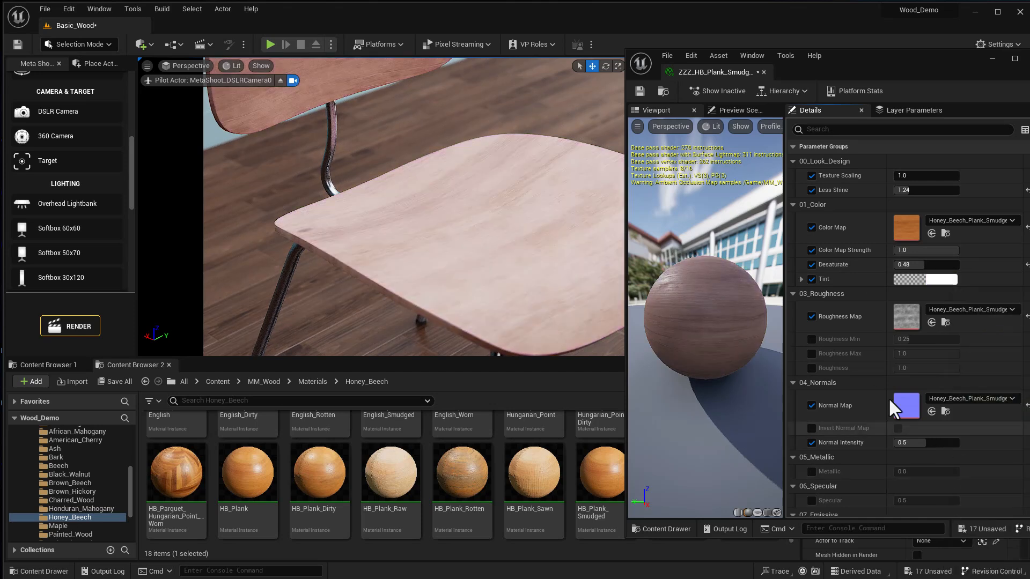
drag(942, 266, 895, 266)
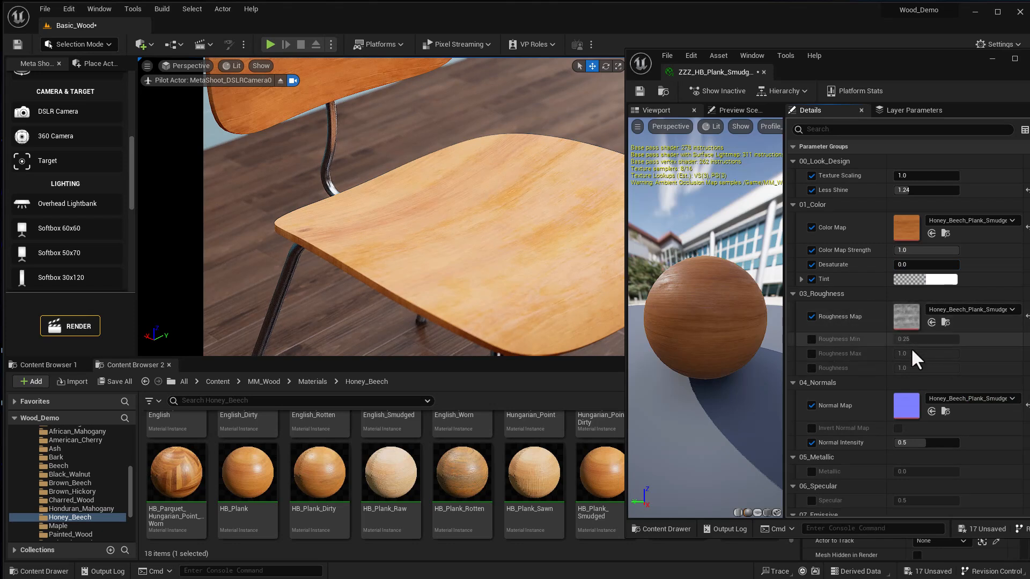
Set the material's Roughness Min to 0.0, try a Roughness of 0.104 and reset Roughness to its default.
click(812, 340)
drag(906, 341, 898, 368)
click(812, 368)
mouse_move(381, 215)
right_down()
mouse_move(419, 247)
mouse_move(375, 220)
right_up()
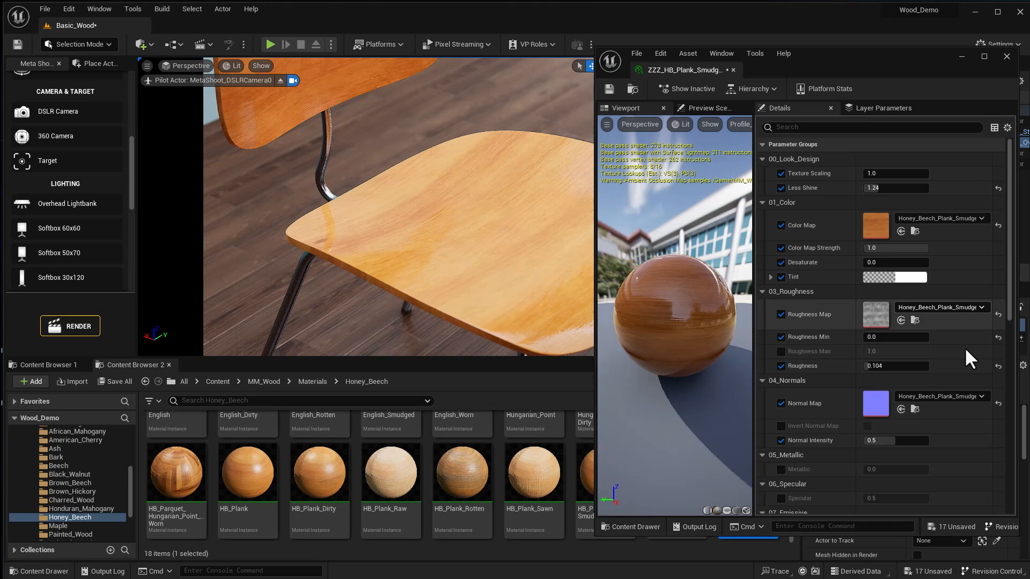
click(998, 367)
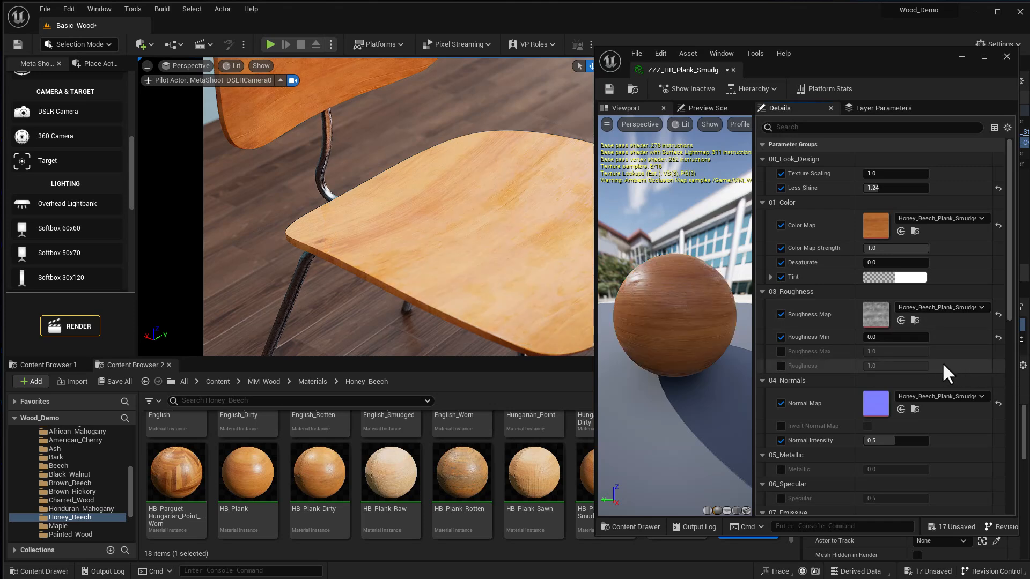
Try Normal Intensity values of 1.0 and 5.0 on the material and reset the parameter to its default.
drag(894, 444, 929, 440)
click(880, 441)
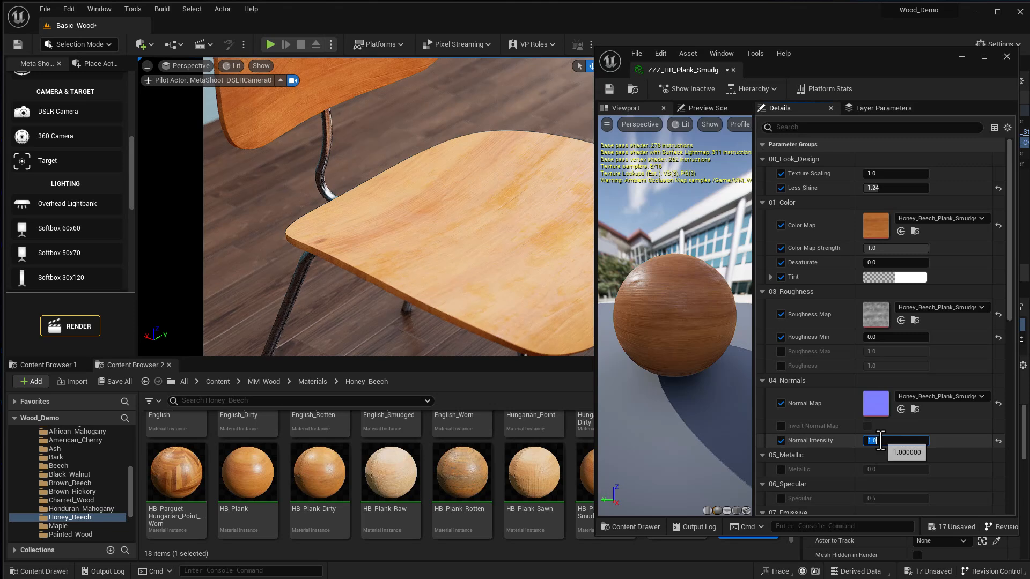
mouse_move(691, 380)
mouse_down()
mouse_move(745, 379)
mouse_move(690, 376)
mouse_up()
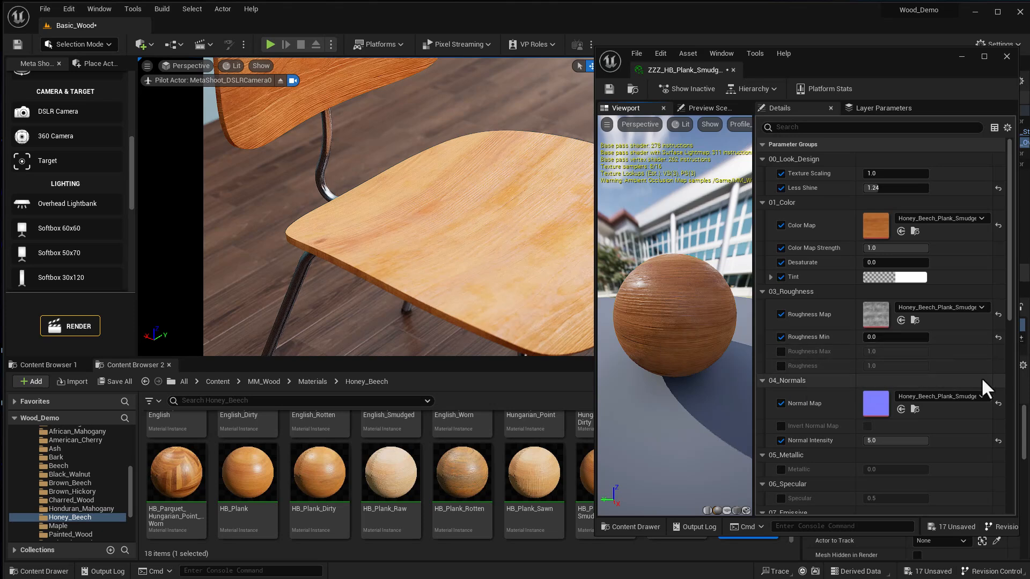
click(998, 440)
Try an Emissive Strength of 0.176 on the material and disable the parameter again.
scroll(945, 444, down, 5)
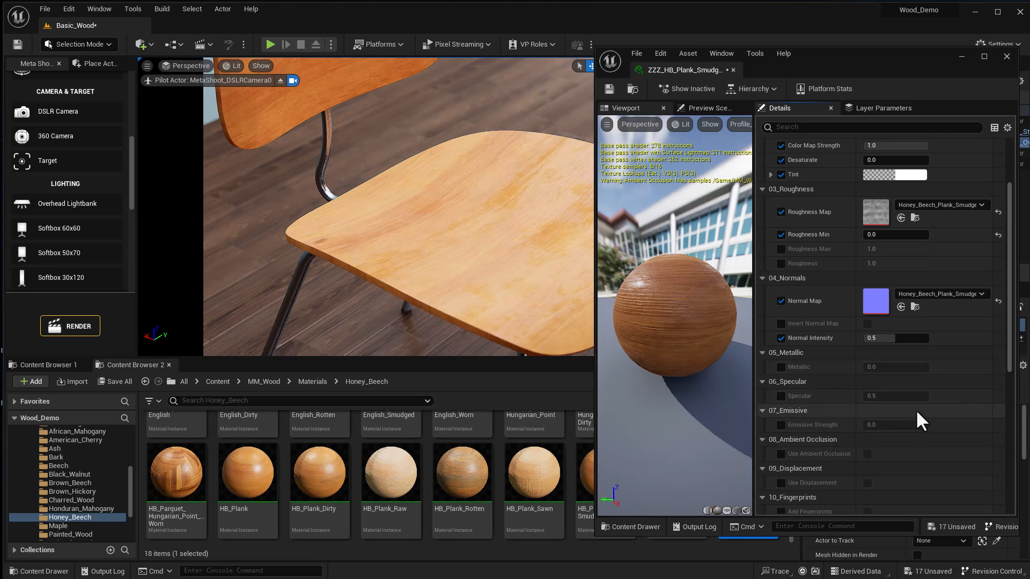
scroll(893, 419, down, 1)
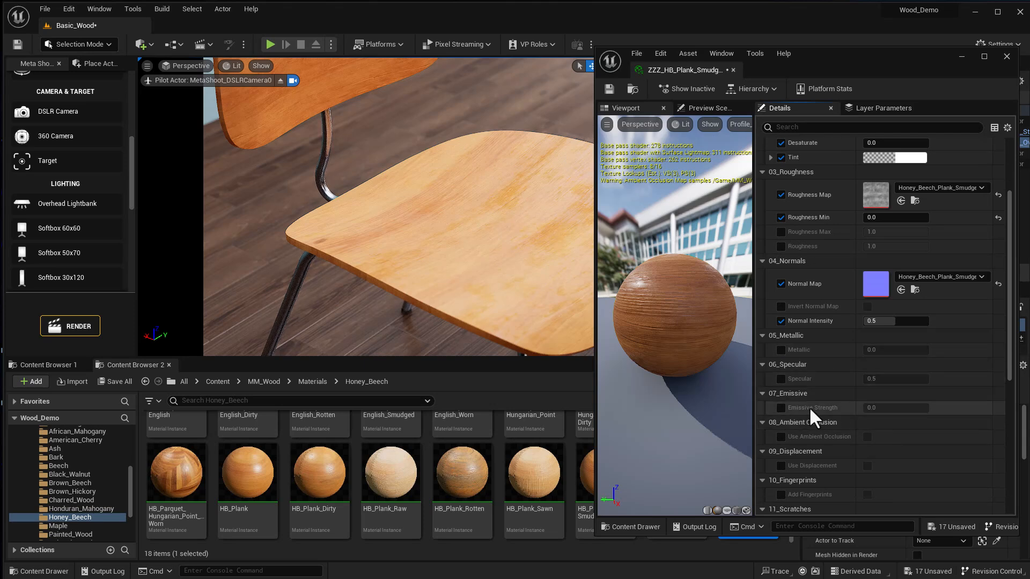
click(780, 407)
mouse_move(882, 408)
mouse_down()
mouse_move(918, 409)
mouse_move(868, 408)
mouse_up()
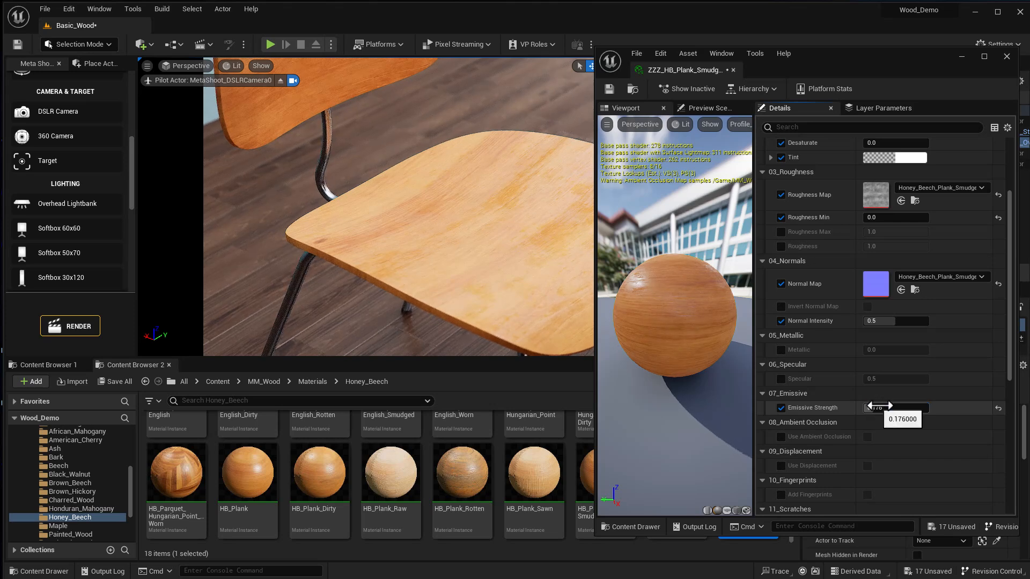
click(782, 407)
Turn on Use Ambient Occlusion for ZZZ_HB_Plank_Smudged_2.
click(781, 437)
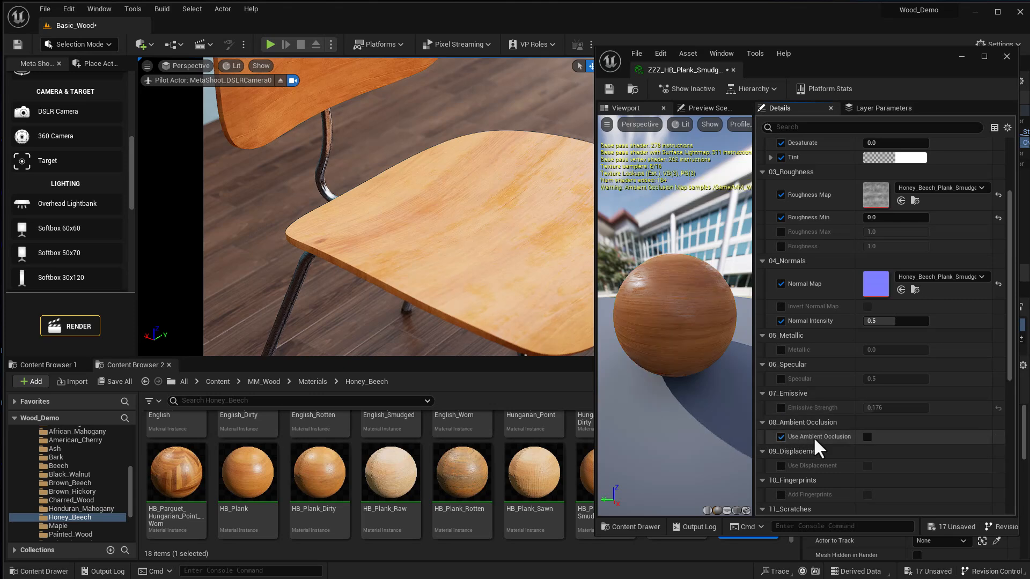
click(868, 437)
scroll(855, 475, down, 1)
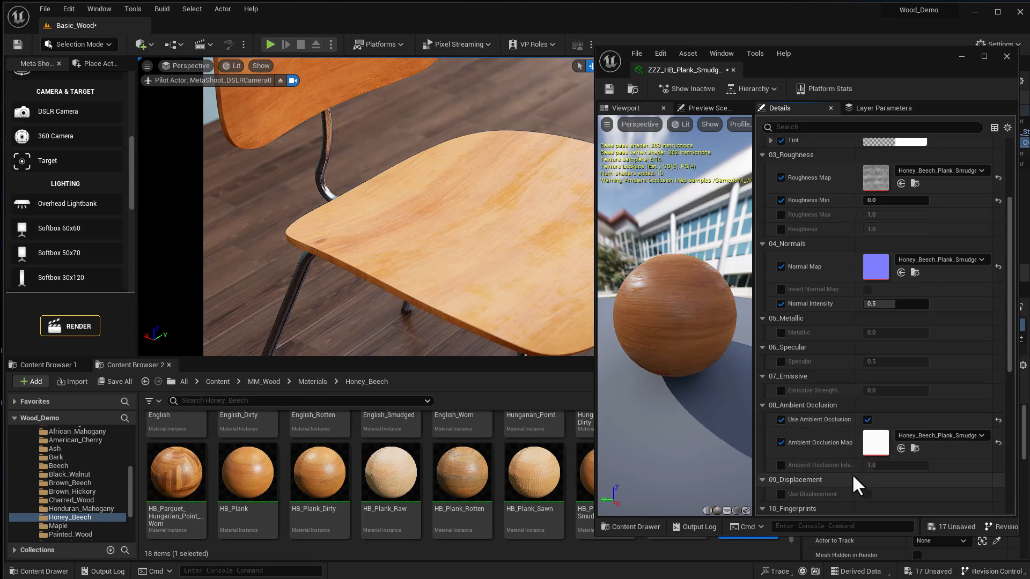
Try an Ambient Occlusion Intensity of 20, inspect its effect on the seat and disable the intensity override.
click(782, 466)
click(877, 465)
text(20)
key(Return)
right_drag(543, 248, 543, 248)
key(w)
alt+drag(543, 248, 529, 227)
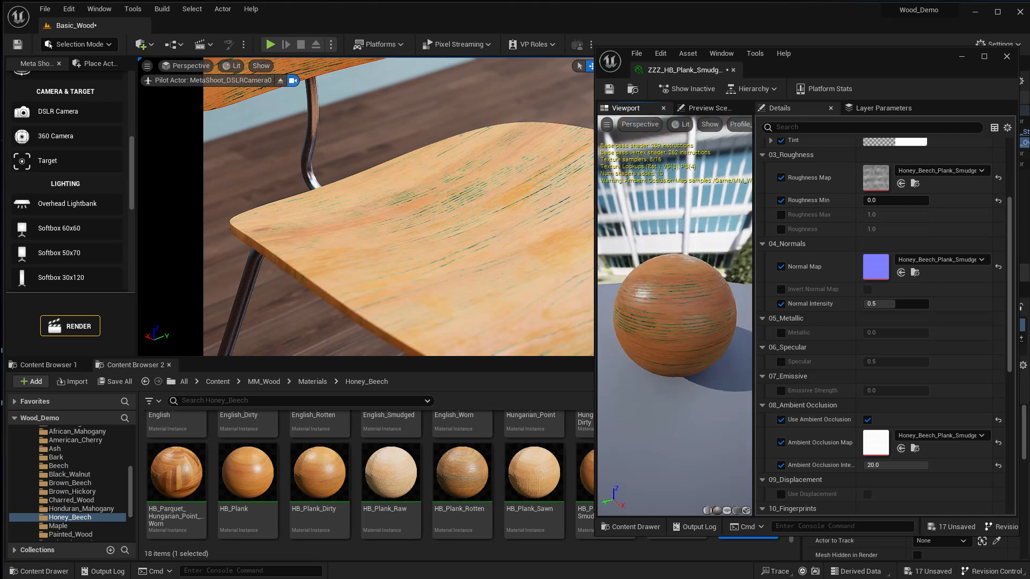
click(781, 465)
scroll(805, 437, down, 3)
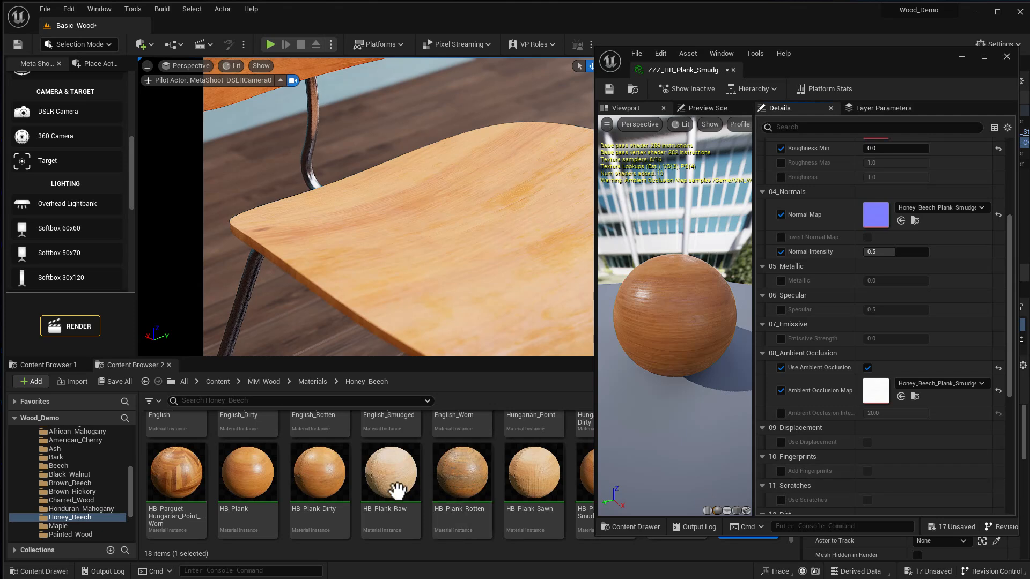
Apply HB_Plank to the chair's seat and open the Black_Walnut materials folder.
drag(252, 475, 460, 310)
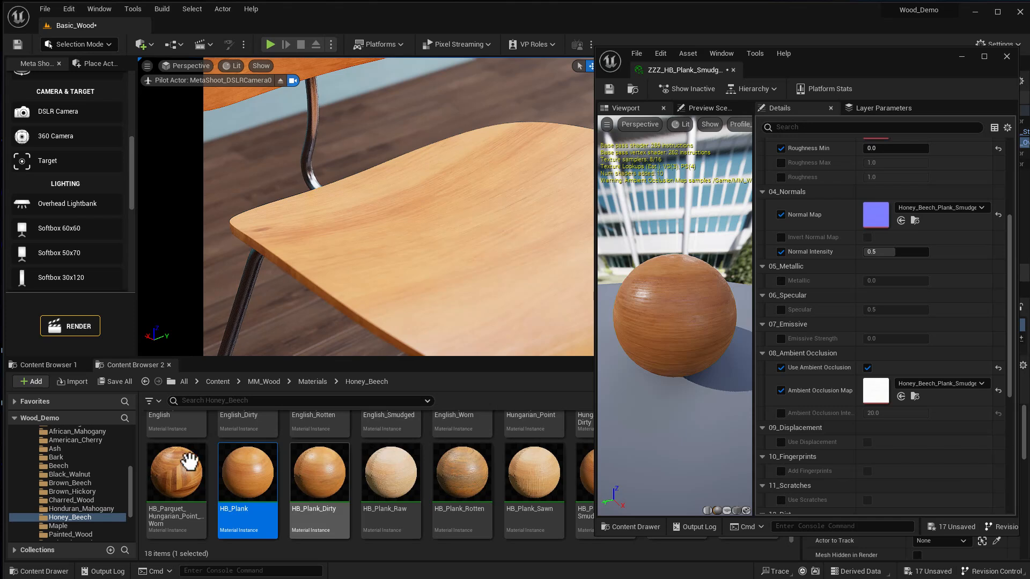
click(63, 475)
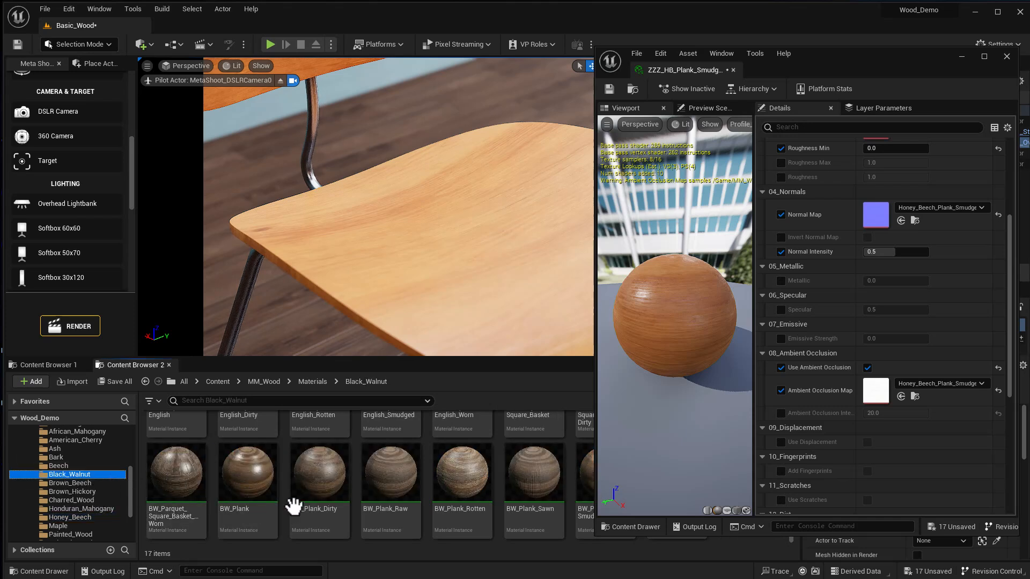
Apply BW_Plank to the chair's seat, inspect it and open the material instance for editing.
drag(239, 476, 475, 323)
mouse_move(500, 340)
right_down()
mouse_move(477, 321)
mouse_move(517, 340)
mouse_move(493, 331)
right_up()
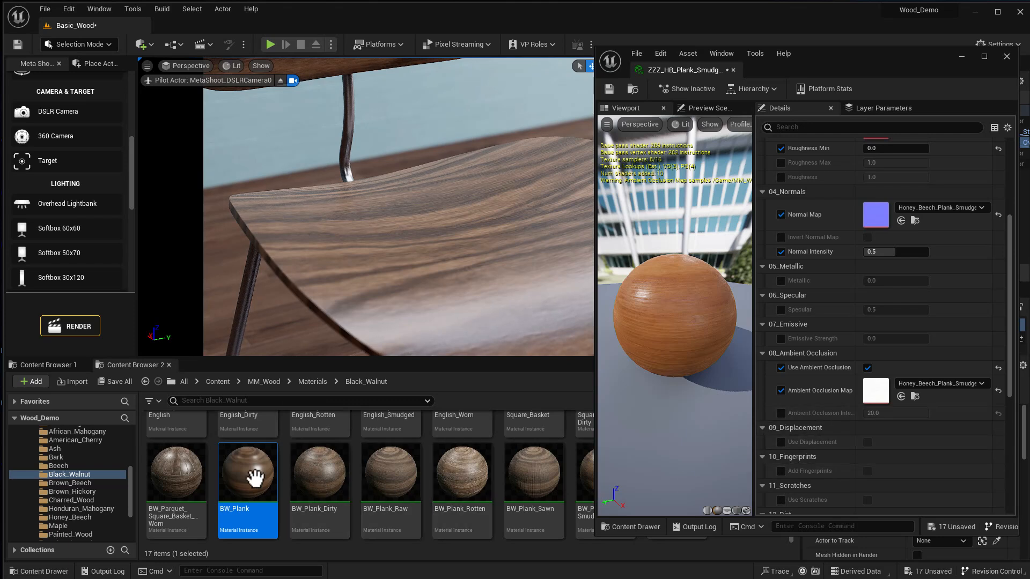
double_click(252, 472)
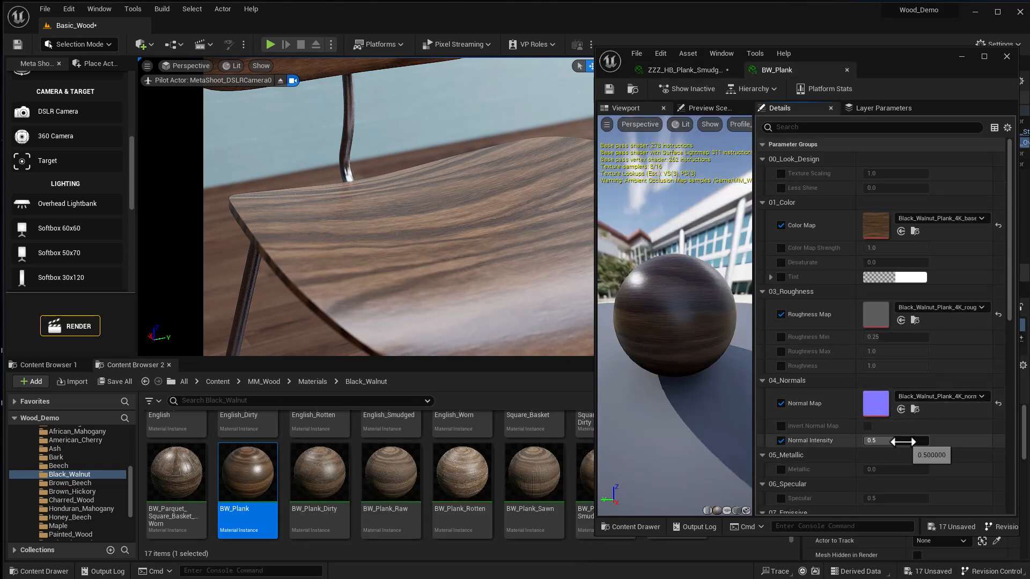
Try adding fingerprints to BW_Plank with an FP Scaling of 3.84 and disable Add Fingerprints again.
scroll(903, 454, down, 3)
scroll(907, 459, down, 2)
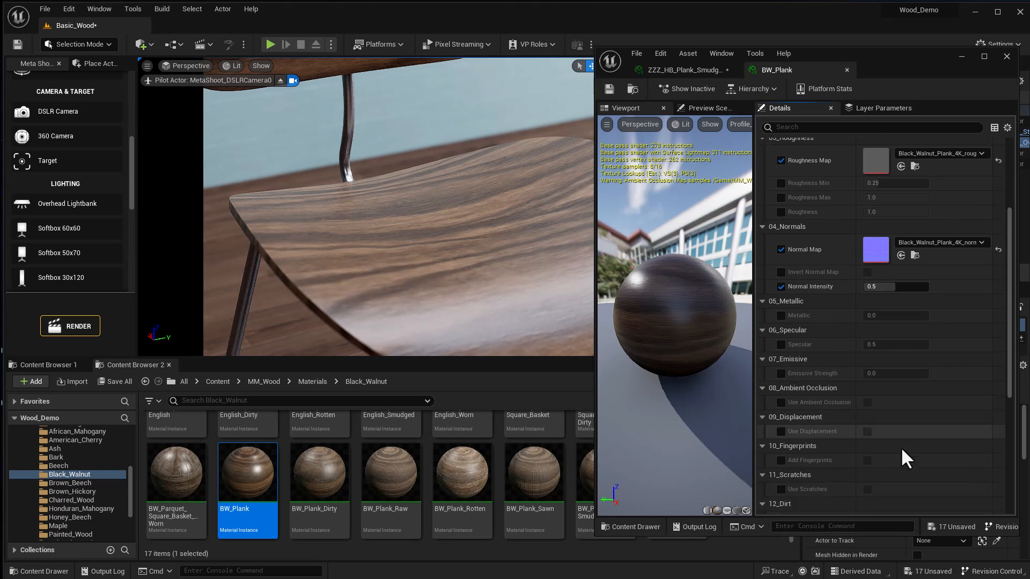
click(781, 408)
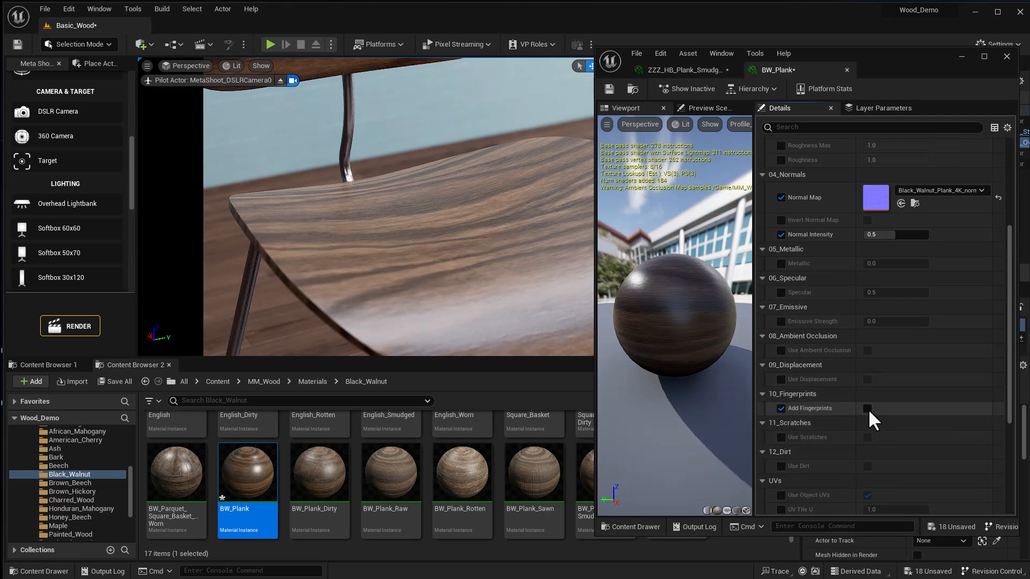
click(867, 408)
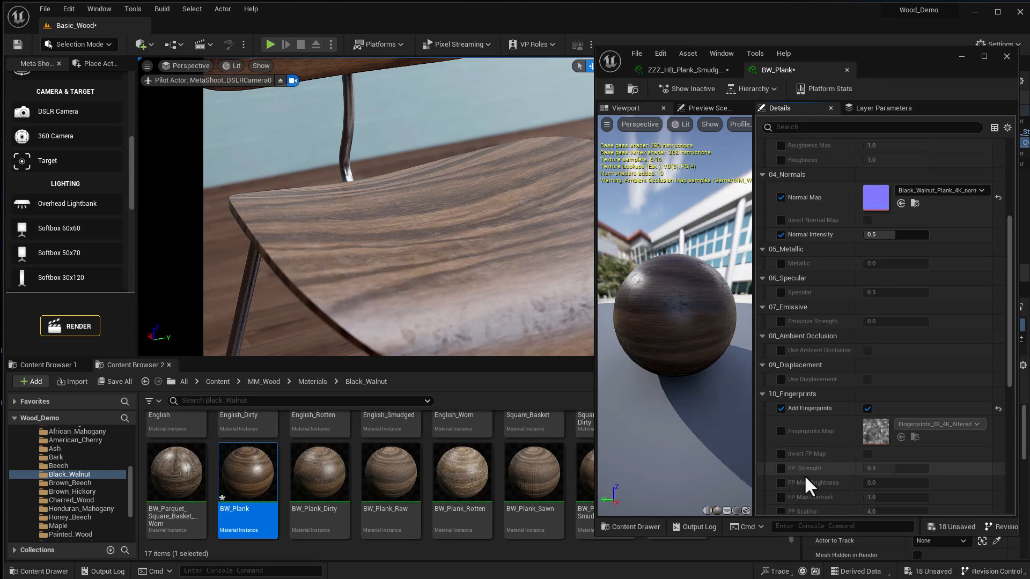
scroll(805, 477, down, 1)
click(781, 494)
drag(874, 497, 875, 497)
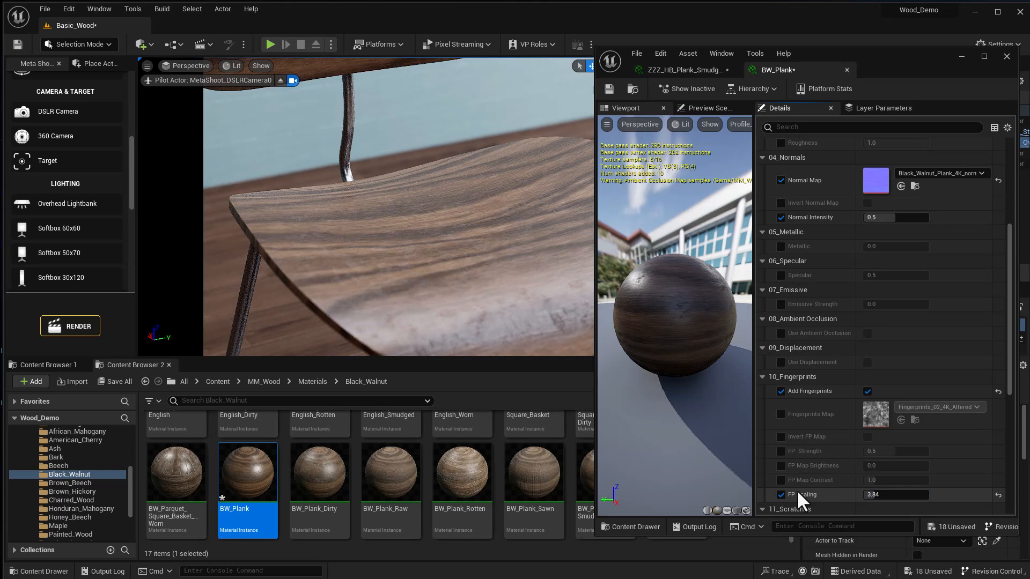
click(781, 391)
Turn on Use Scratches for BW_Plank and enable the B&W Scratch Map parameter.
click(781, 419)
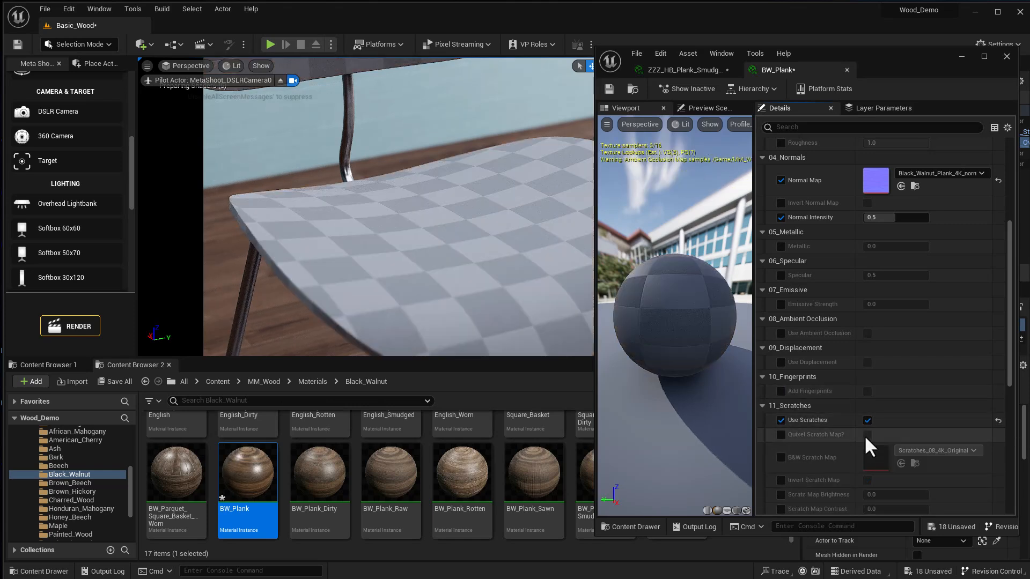
scroll(858, 466, down, 1)
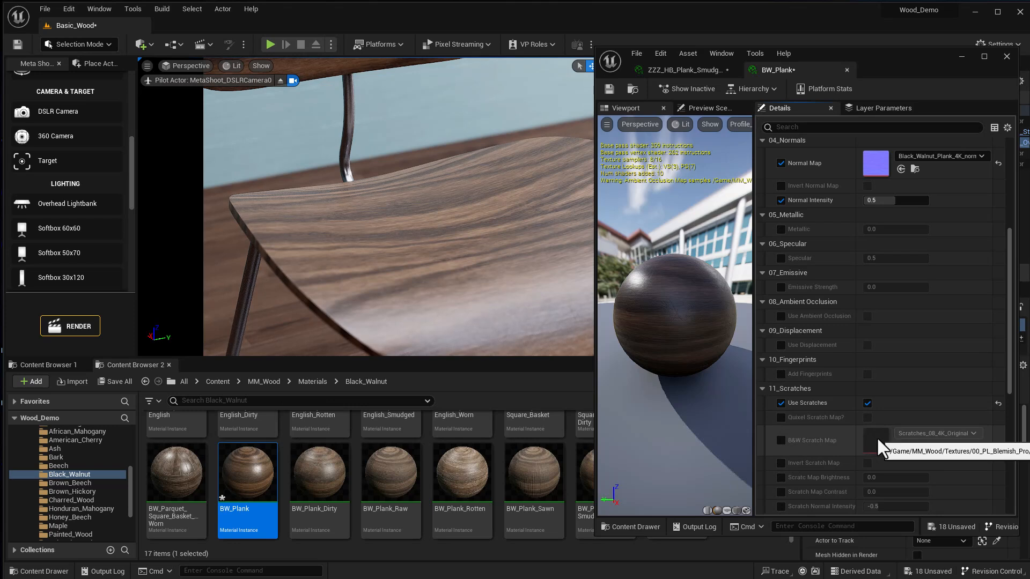
click(782, 440)
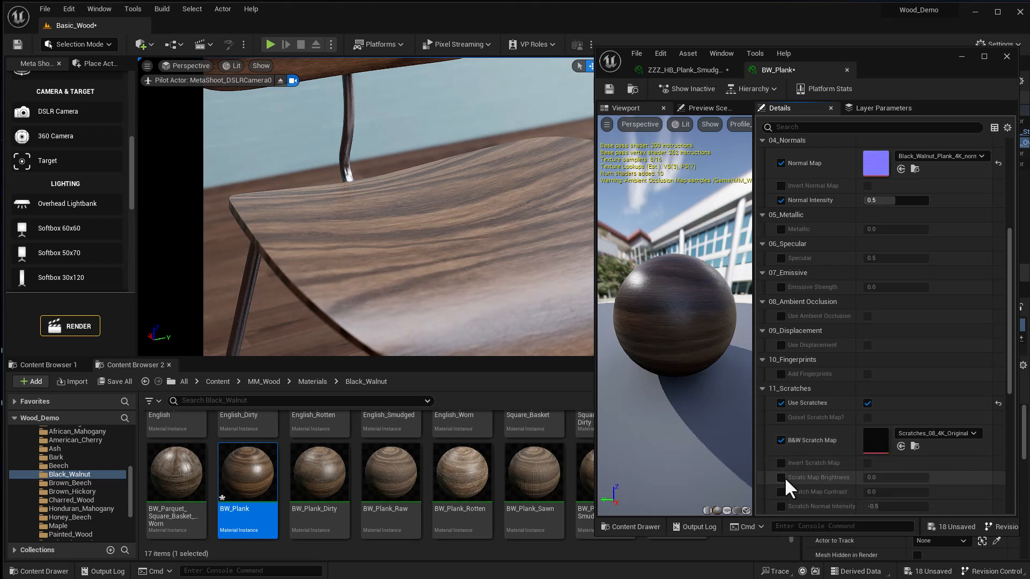
Try the Quixel scratch map on BW_Plank and switch back to the B&W scratch map.
click(781, 417)
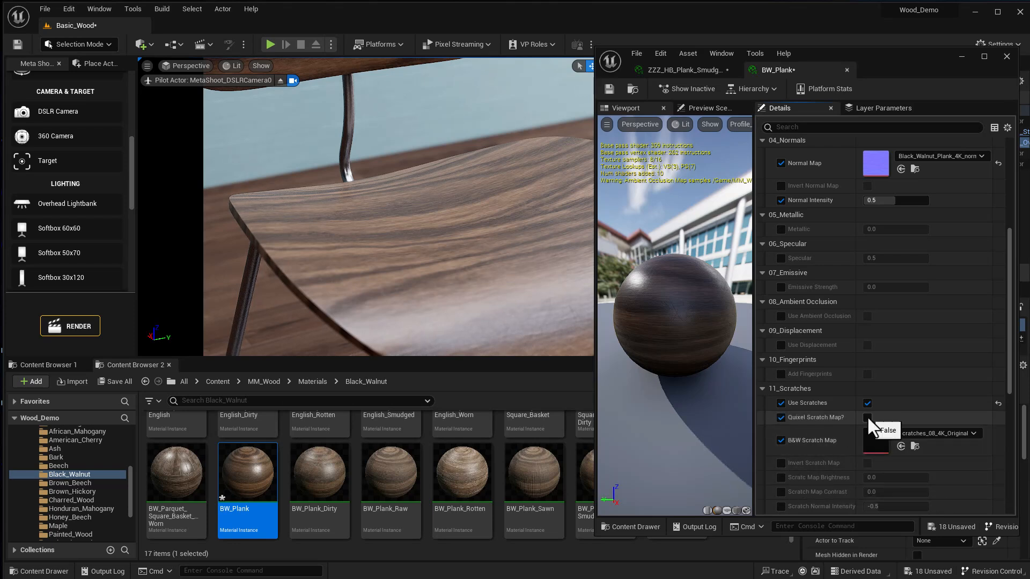
click(867, 418)
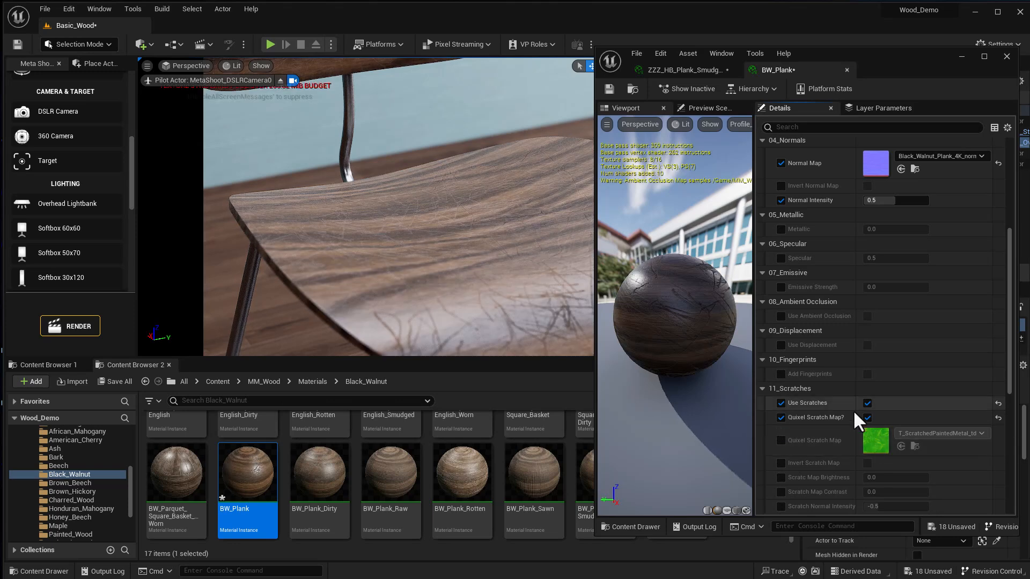
click(867, 418)
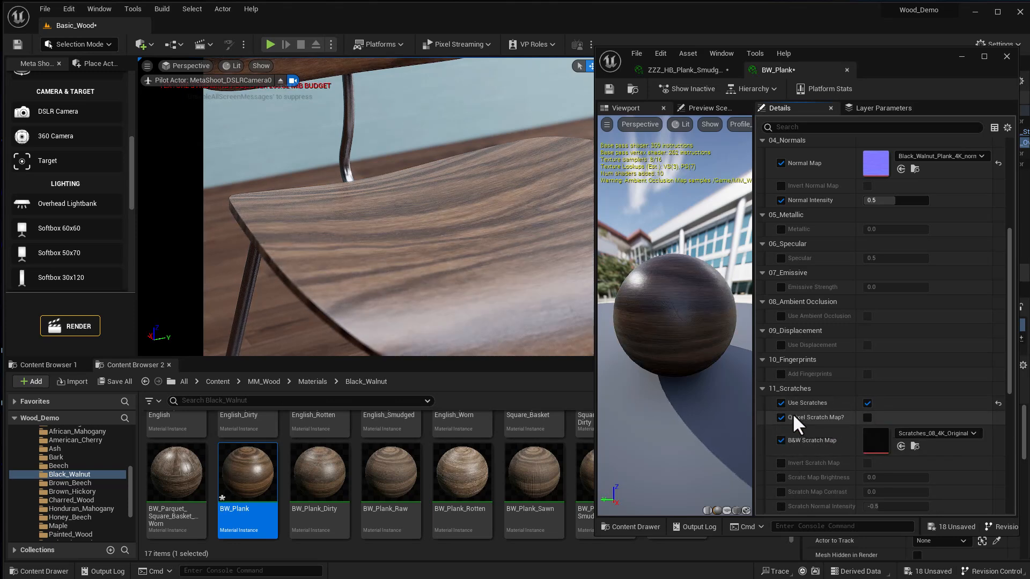
Enable the Invert Scratch Map parameter without inverting, and set the scratch map brightness to 3.200646 and contrast to 0.784.
click(781, 463)
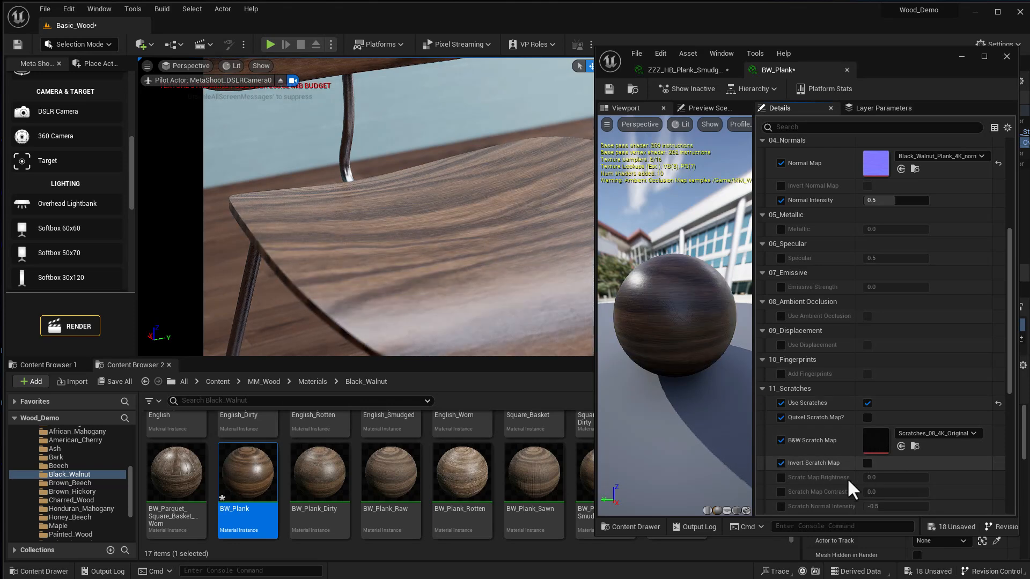
scroll(821, 457, down, 2)
click(782, 444)
drag(877, 444, 955, 444)
click(781, 459)
drag(875, 458, 915, 446)
Set BW_Plank's Texture Scaling to 2.0 and inspect the grain and scratches on the seat.
mouse_move(475, 319)
right_down()
mouse_move(479, 308)
mouse_move(495, 322)
right_up()
right_drag(465, 252, 465, 252)
click(471, 240)
scroll(992, 205, up, 10)
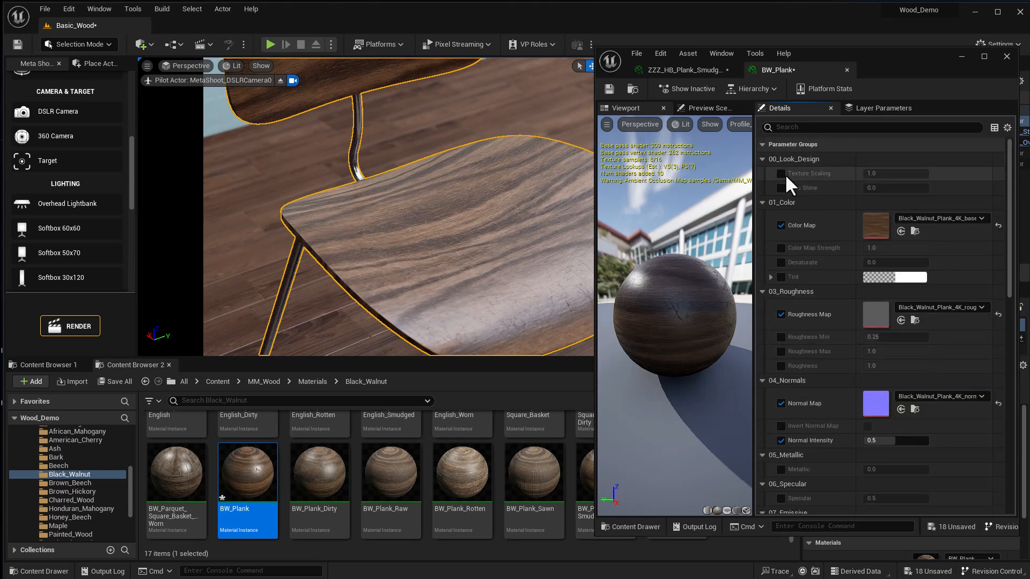
click(885, 174)
key(Return)
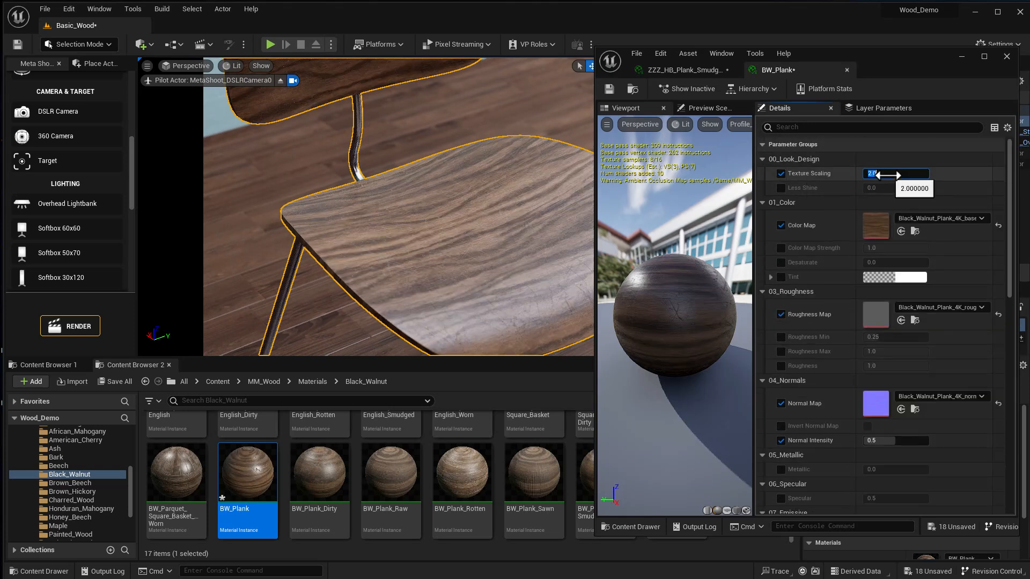
key(w)
right_drag(507, 342, 507, 341)
key(s)
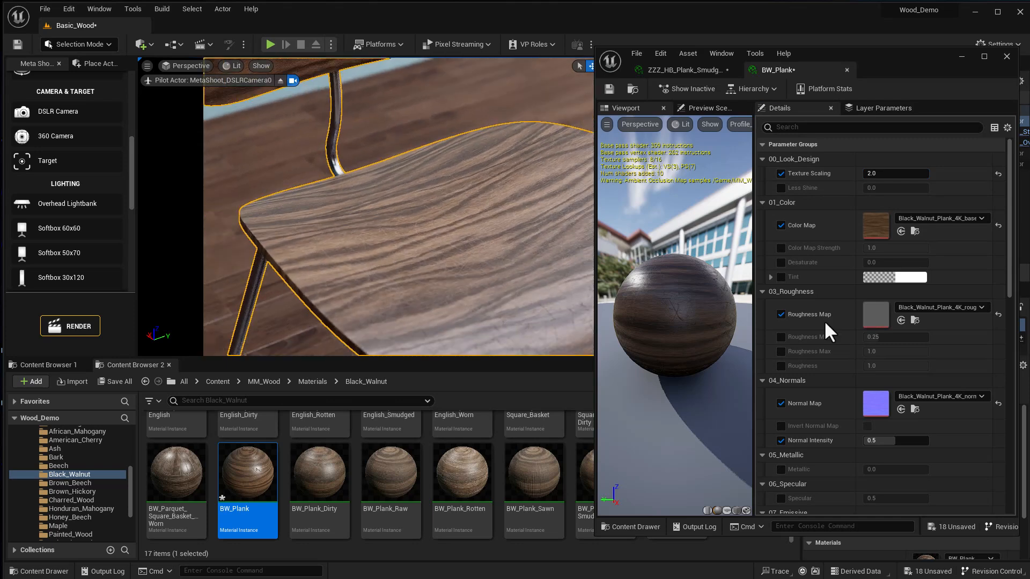
Move MetaShoot_Target0 to the scratched front part of the seat, at about -67.6, -26.2, 37.8.
click(961, 56)
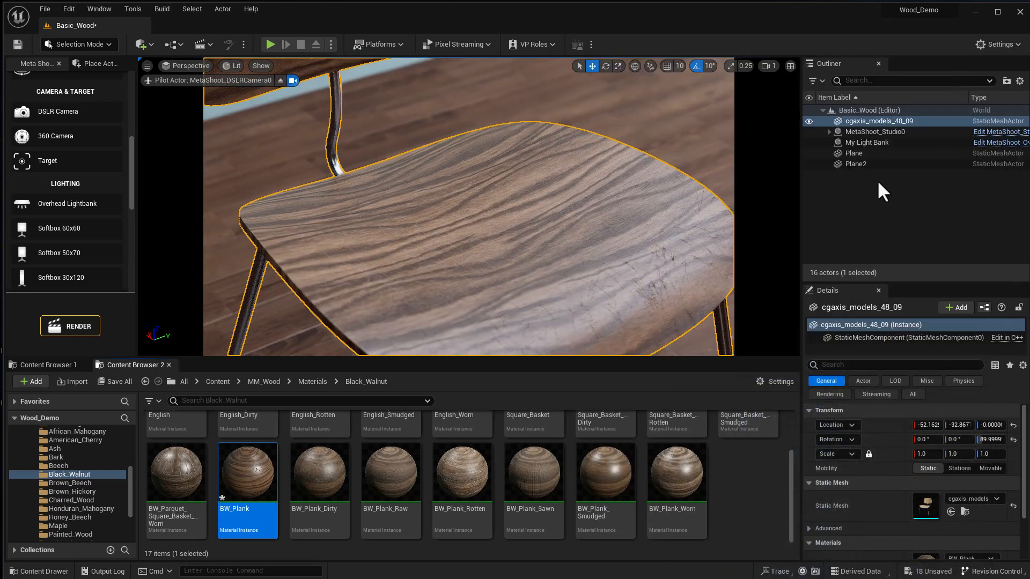
click(848, 131)
click(829, 132)
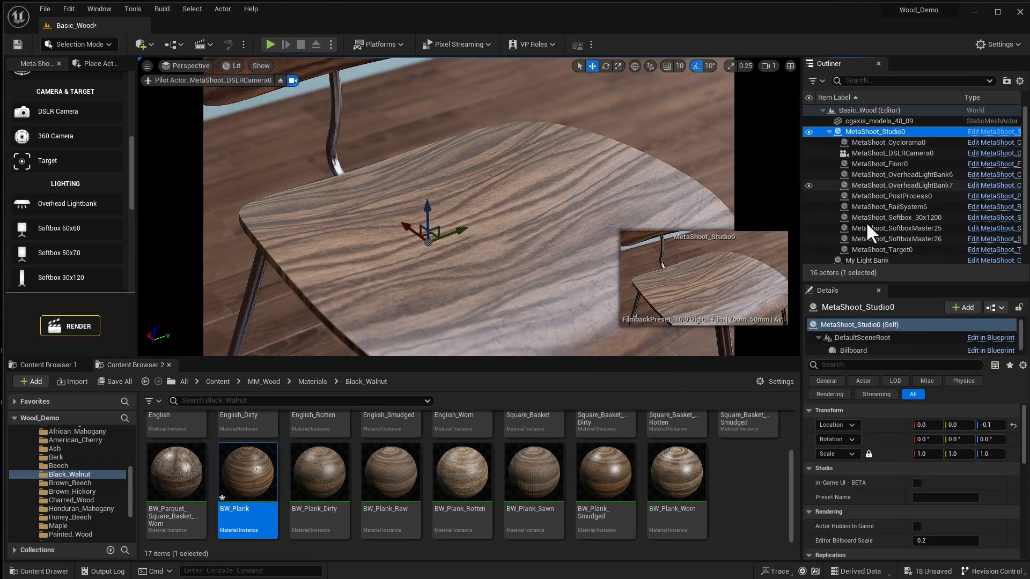
click(871, 250)
drag(473, 198, 579, 322)
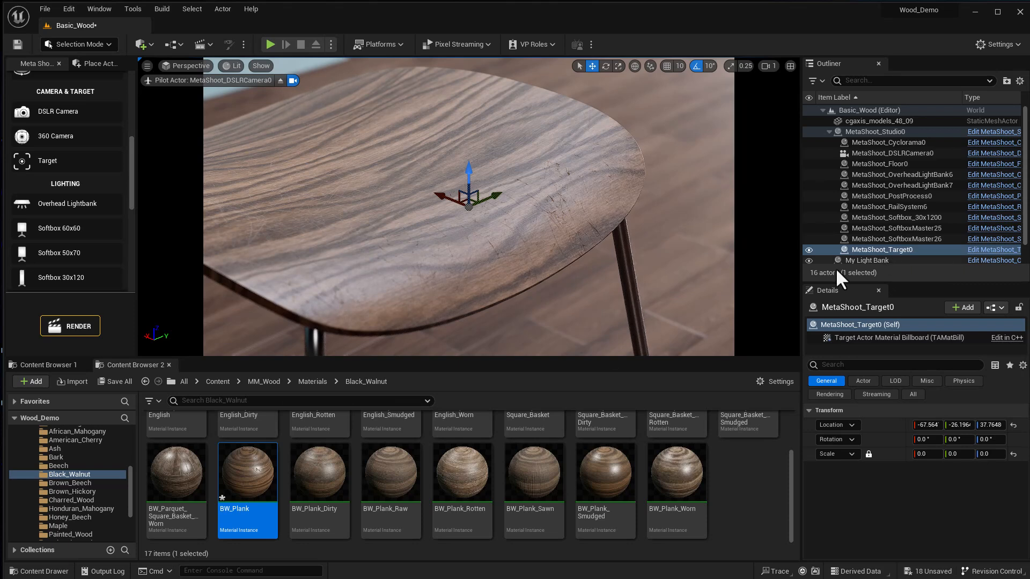
Reopen BW_Plank, turn on Use Dirt and set the Dirt Normal Intensity to 0.128.
double_click(260, 454)
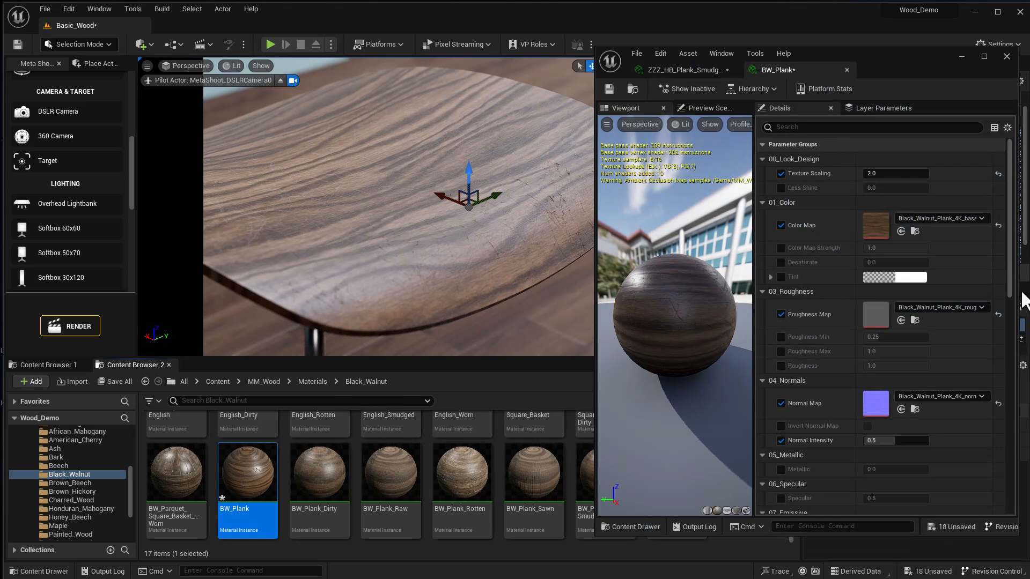
scroll(993, 344, down, 10)
scroll(979, 413, down, 6)
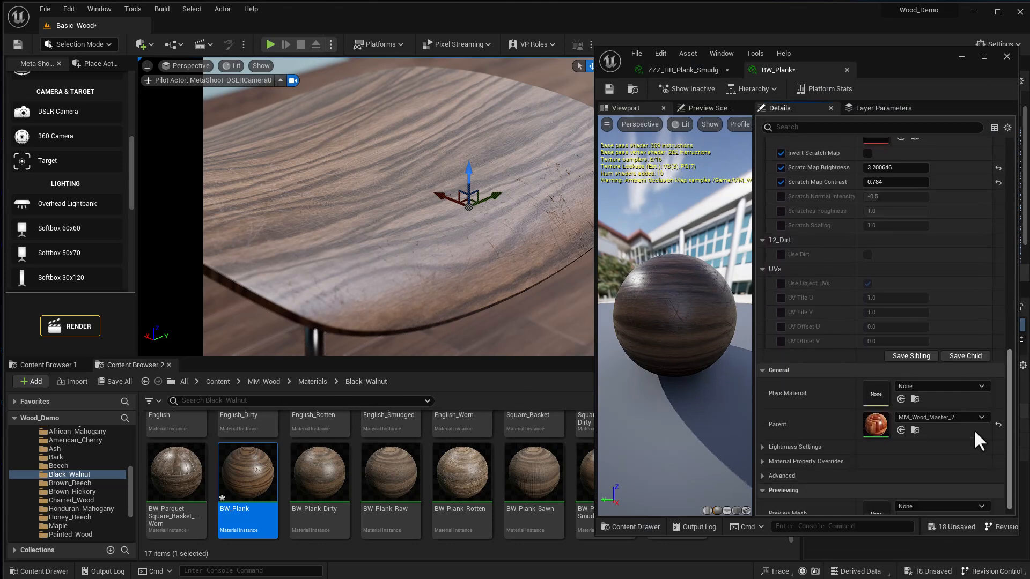
scroll(974, 432, up, 3)
click(781, 292)
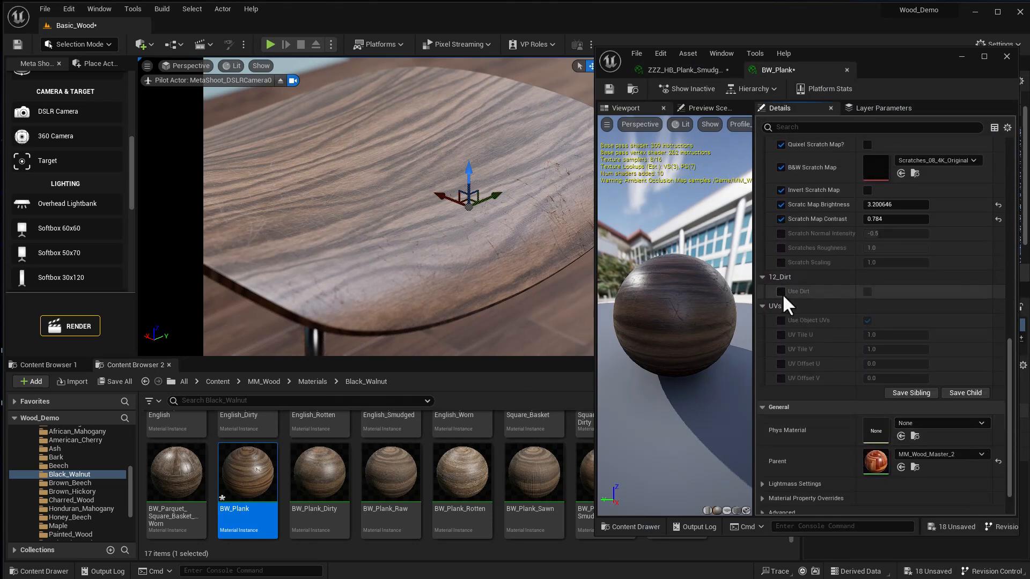
click(867, 292)
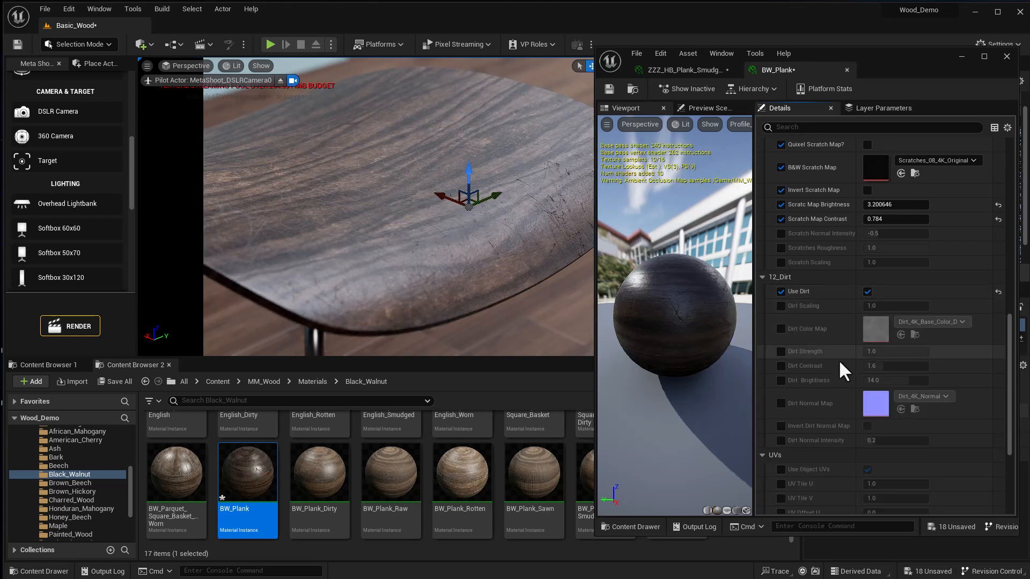
click(781, 441)
mouse_move(880, 441)
mouse_down()
mouse_move(904, 441)
mouse_move(888, 440)
mouse_up()
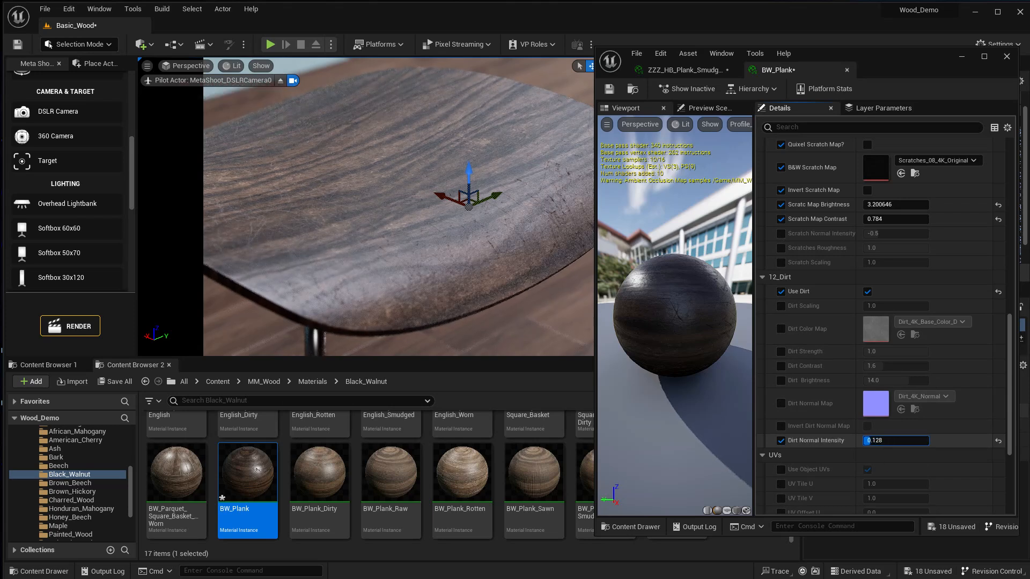
Set BW_Plank's Dirt Strength to 2.0.
click(781, 351)
click(889, 351)
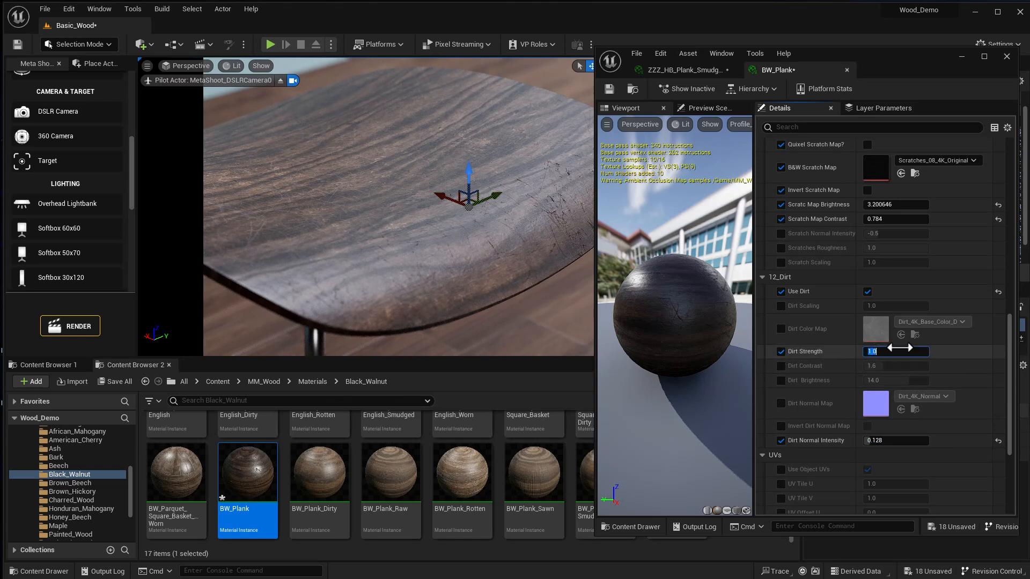
text(2)
key(Return)
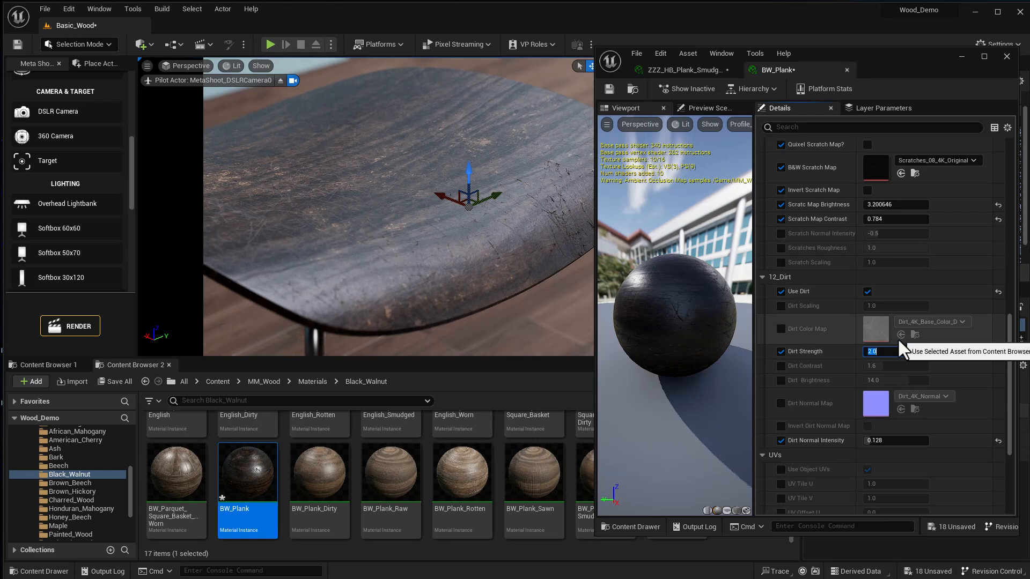
Set Dirt Contrast to 2.0 and Dirt Brightness to 20.0, and invert the dirt normal map.
click(781, 366)
drag(880, 365, 919, 366)
click(781, 380)
drag(885, 381, 884, 367)
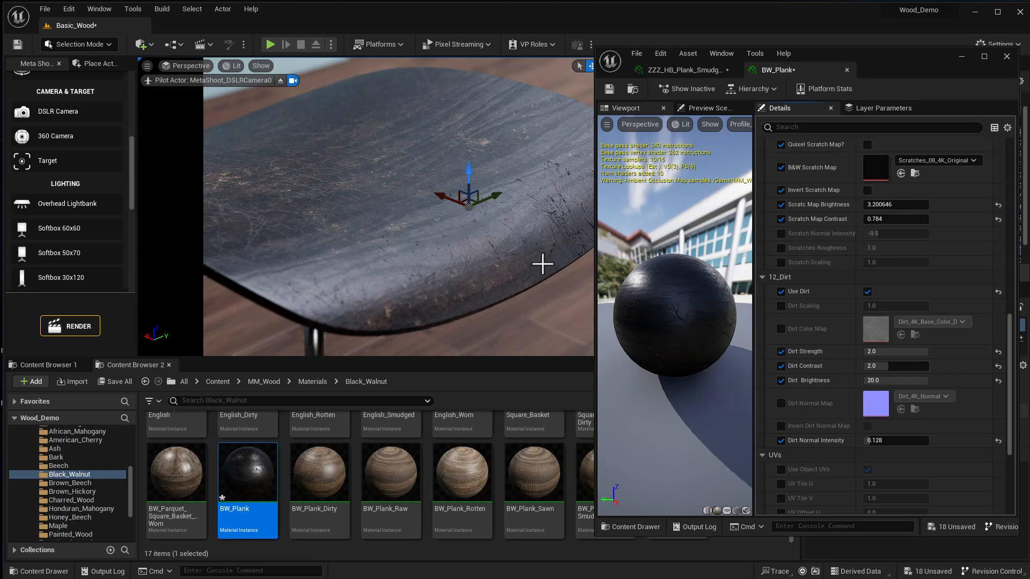
click(781, 426)
click(868, 426)
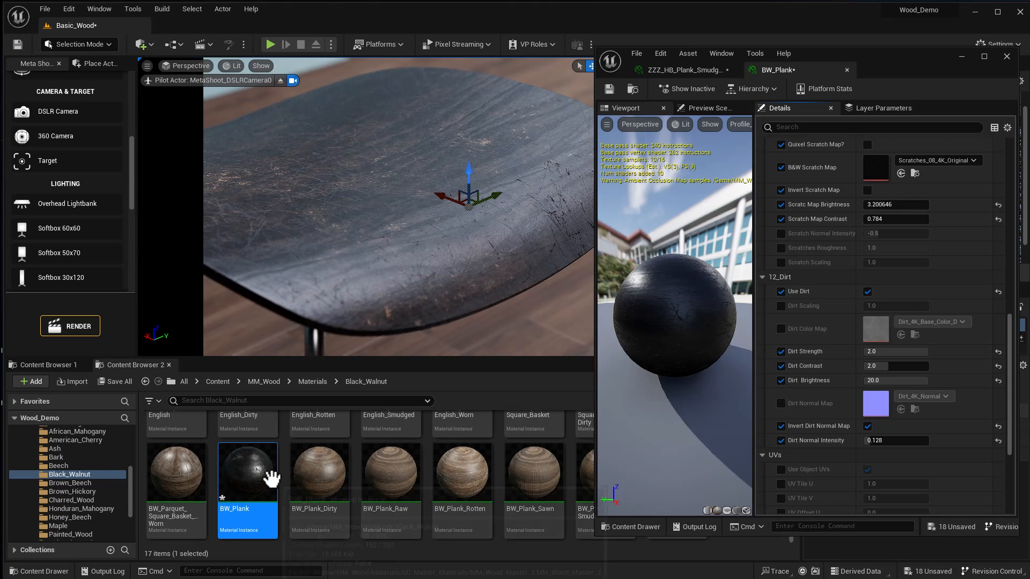
Apply BW_Plank_Dirty, BW_Plank_Raw and BW_Plank_Rotten in turn to the chair's seat to compare them.
drag(340, 483, 352, 304)
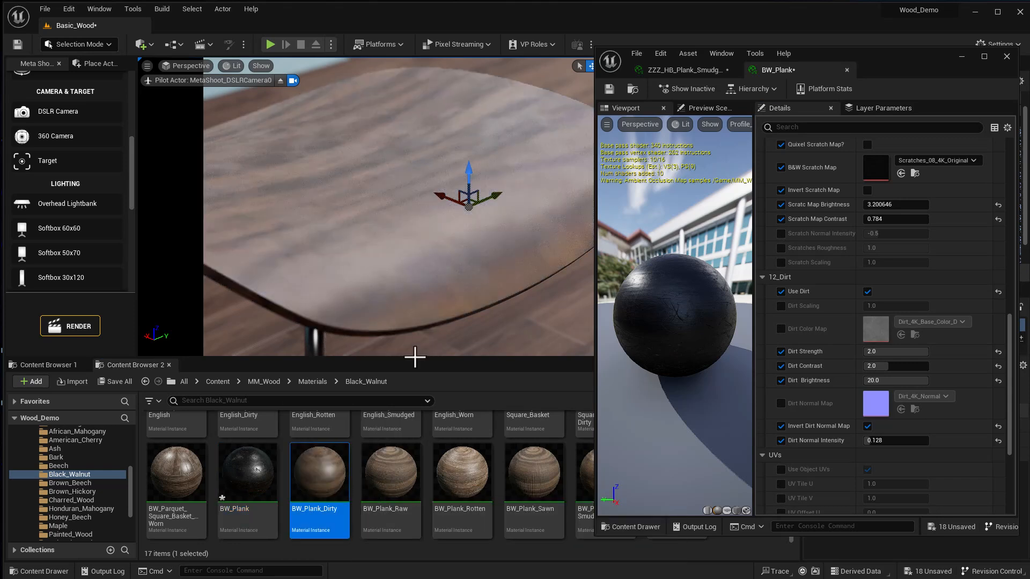
drag(406, 490, 421, 308)
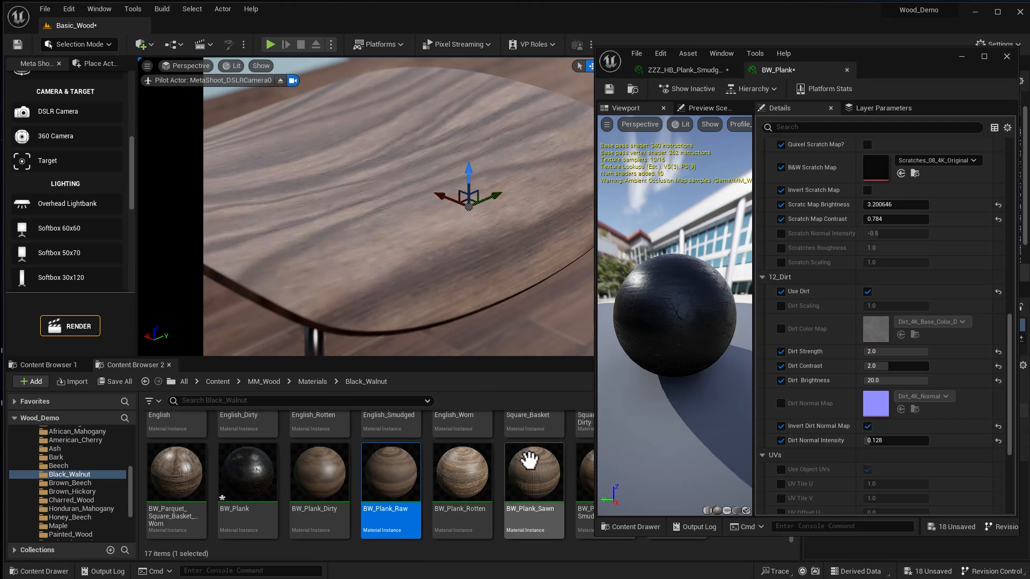
drag(466, 478, 443, 290)
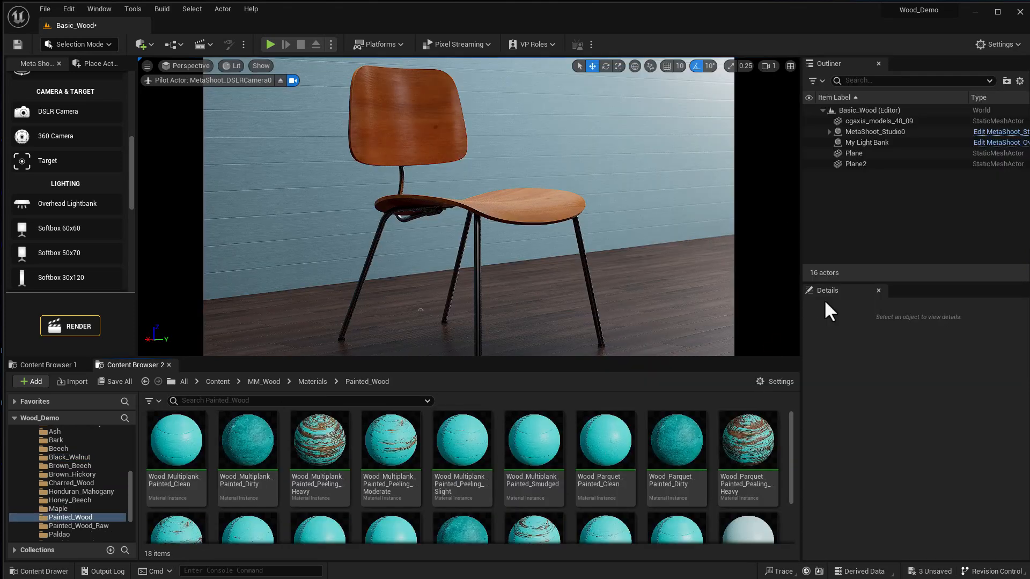
Hide the chair in the scene and copy Wood_Multiplank_Painted_Clean within the Painted_Wood folder.
click(518, 219)
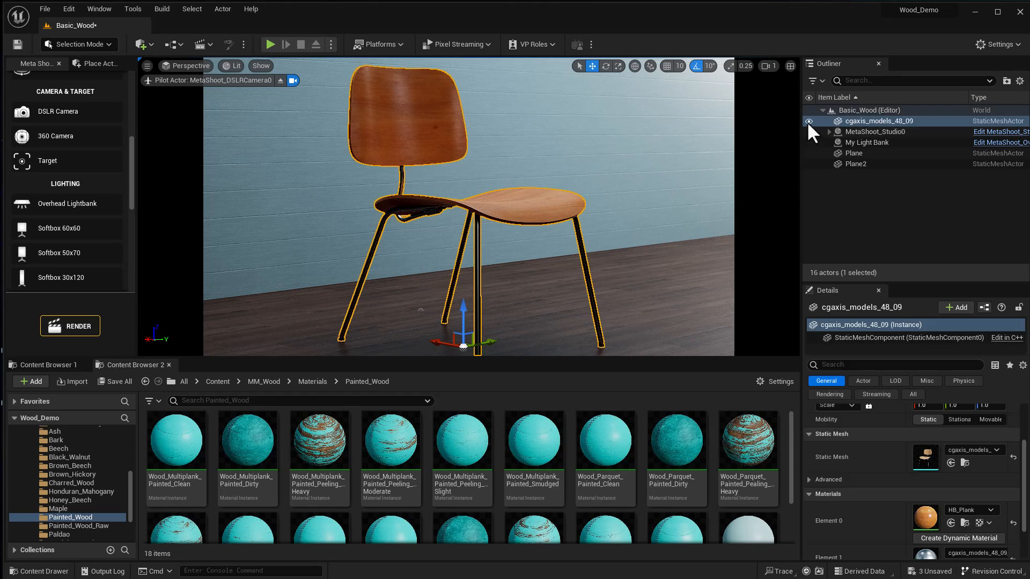
click(809, 121)
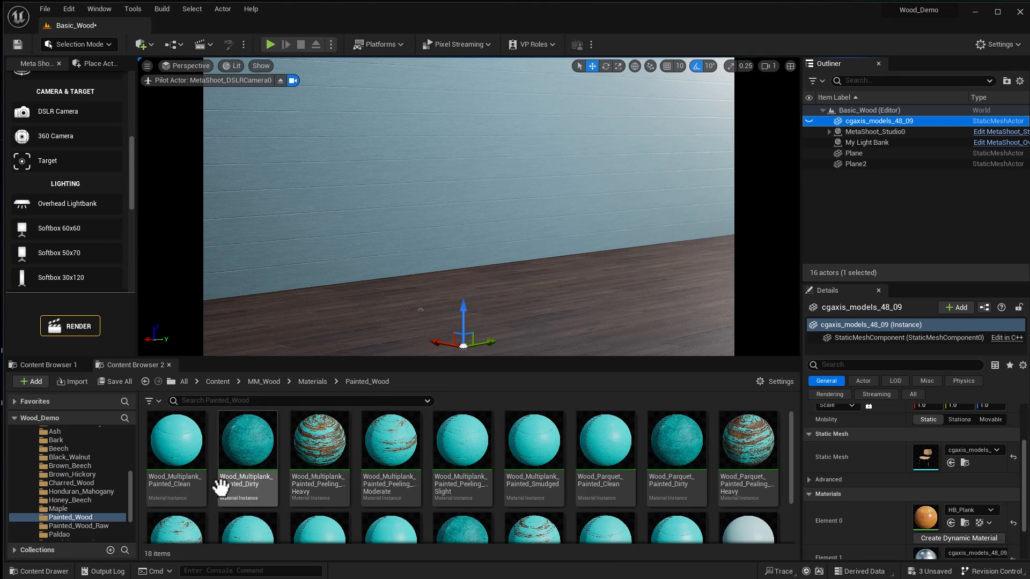
mouse_move(174, 452)
mouse_down()
mouse_move(230, 466)
mouse_move(229, 456)
mouse_move(212, 460)
mouse_up()
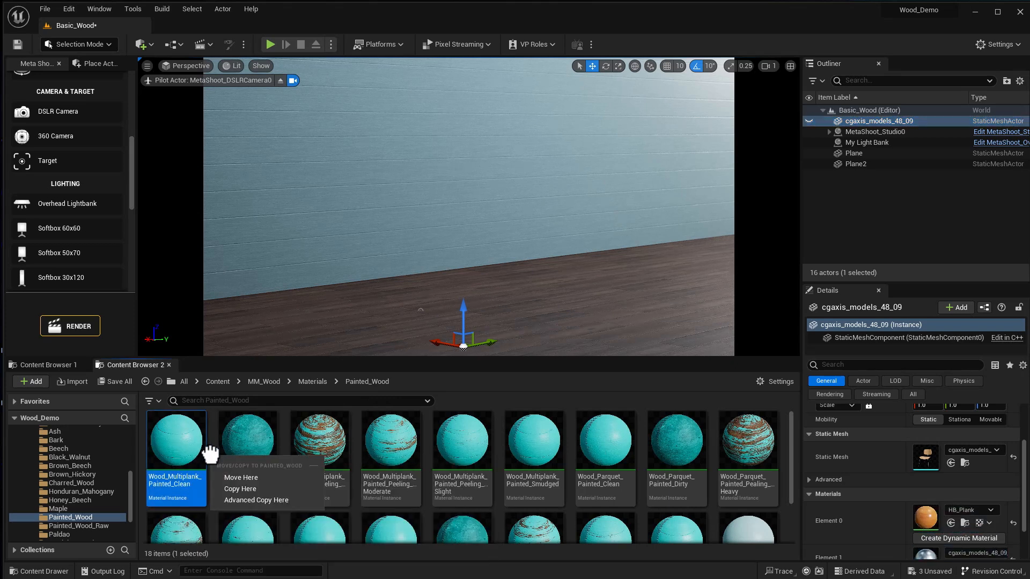
click(238, 488)
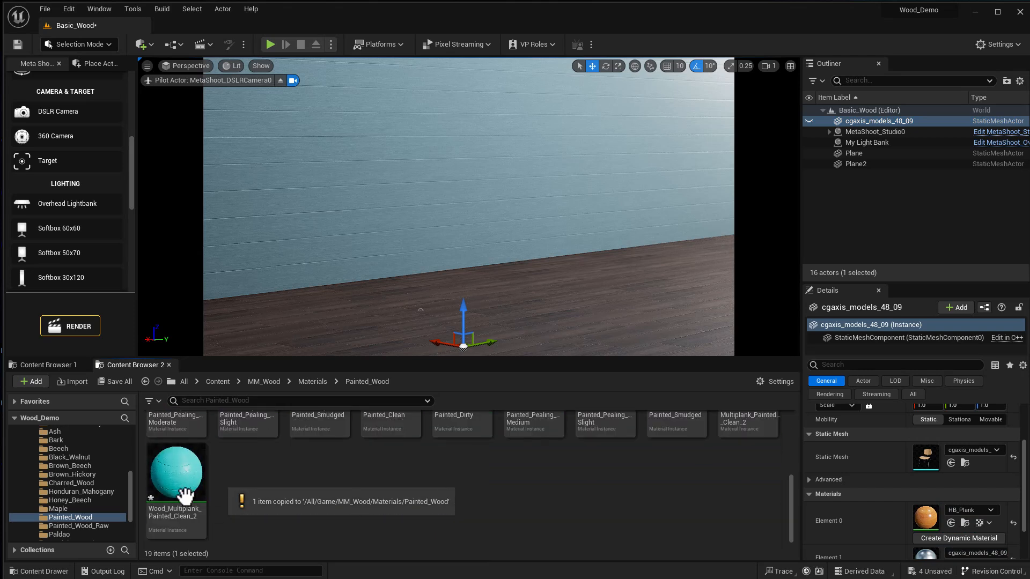
Rename the copied material ZZZ_Wood_Multiplank_Painted_Clean_3 and apply it to the back wall.
click(185, 497)
click(156, 512)
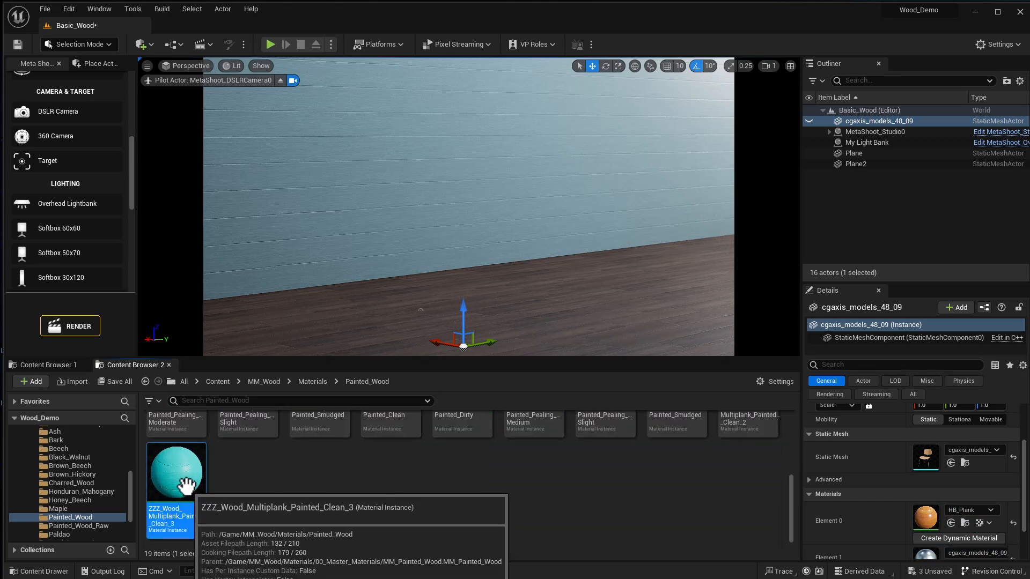
mouse_move(184, 482)
mouse_down()
mouse_move(328, 259)
mouse_move(324, 191)
mouse_up()
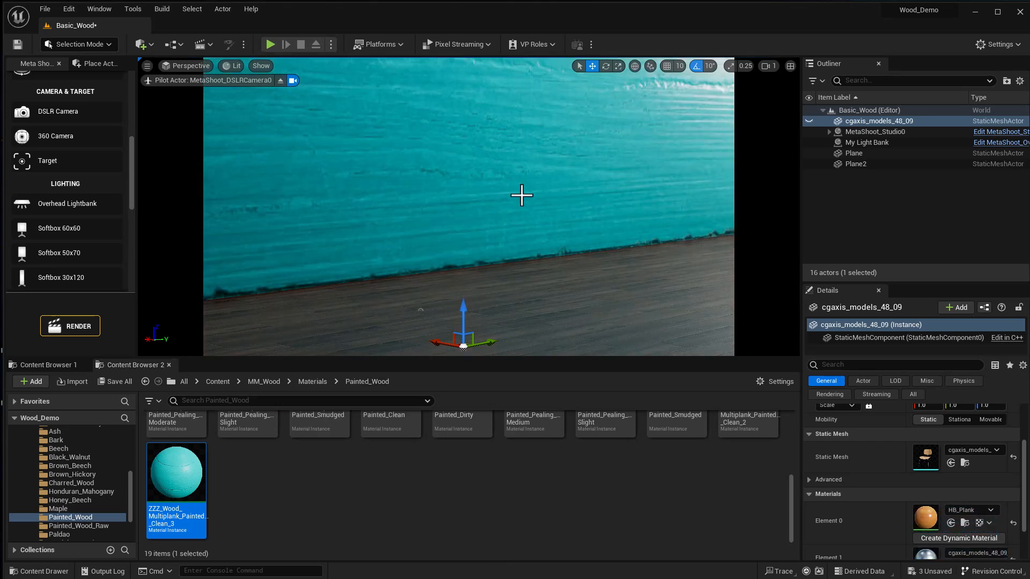
Open ZZZ_Wood_Multiplank_Painted_Clean_3 beside the viewport and try Texture Scaling at 6.0 before setting it to 10.0.
double_click(174, 470)
drag(314, 42, 883, 47)
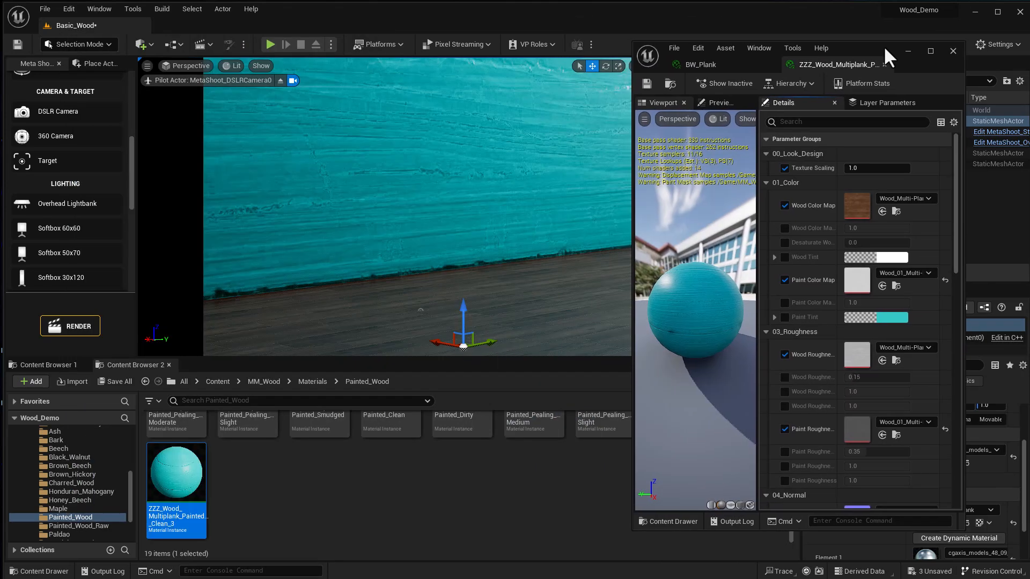
click(862, 169)
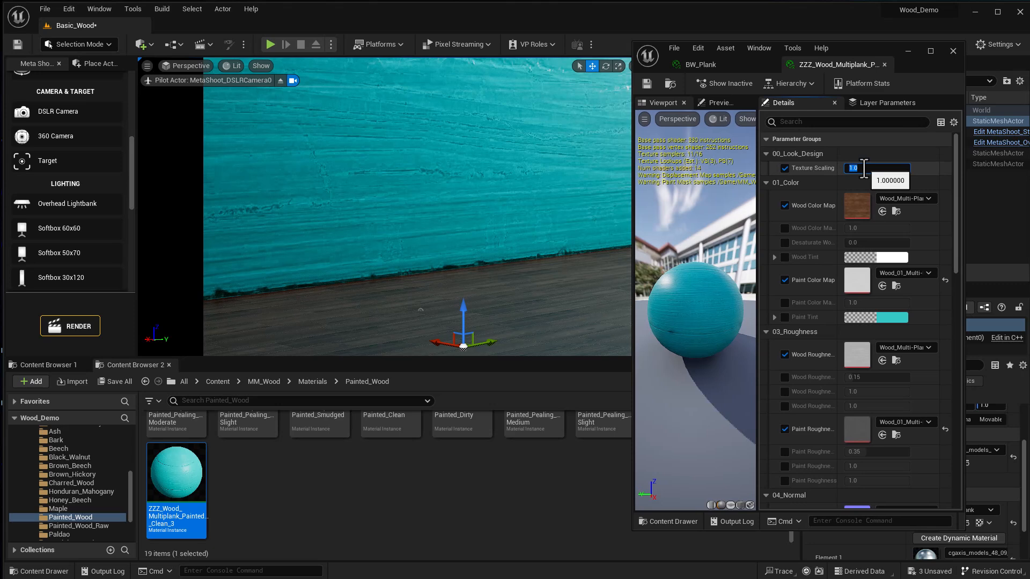
text(6)
key(Return)
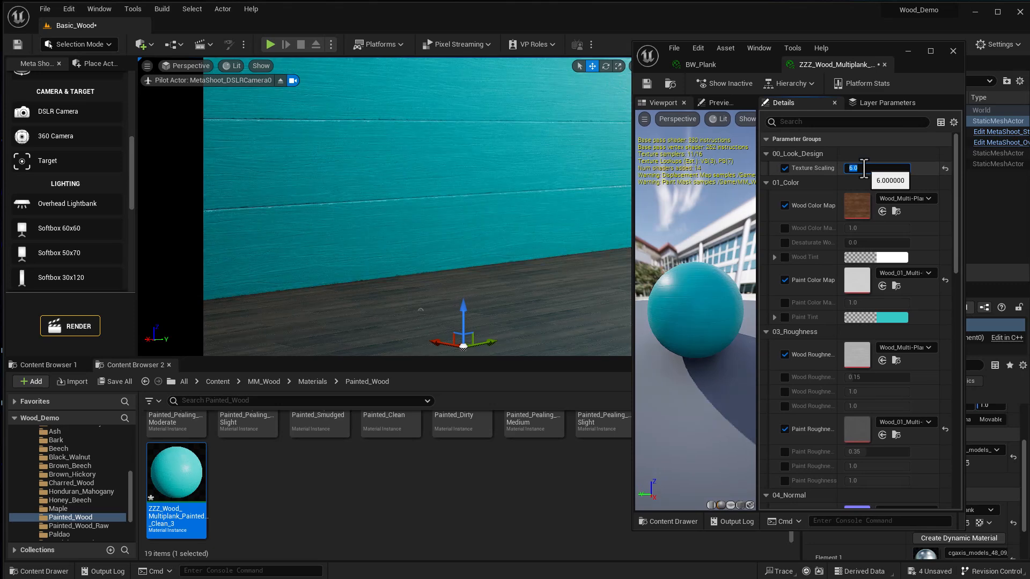
text(10)
key(Return)
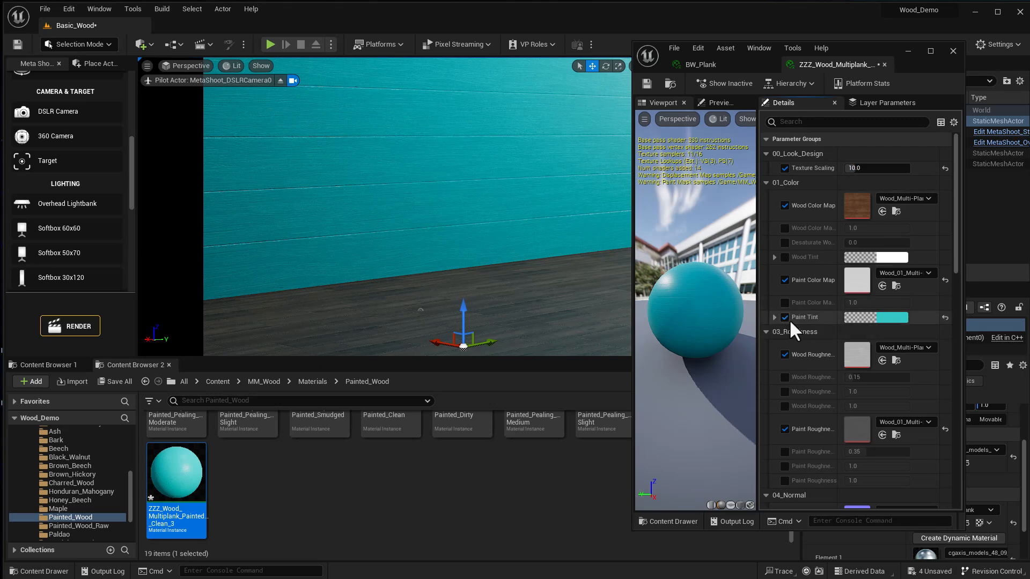
Override the wall material's Paint Tint with a saturated blue of about R 0.0, G 0.297, B 0.568.
click(889, 317)
mouse_move(925, 403)
mouse_down()
mouse_move(921, 383)
mouse_move(912, 385)
mouse_up()
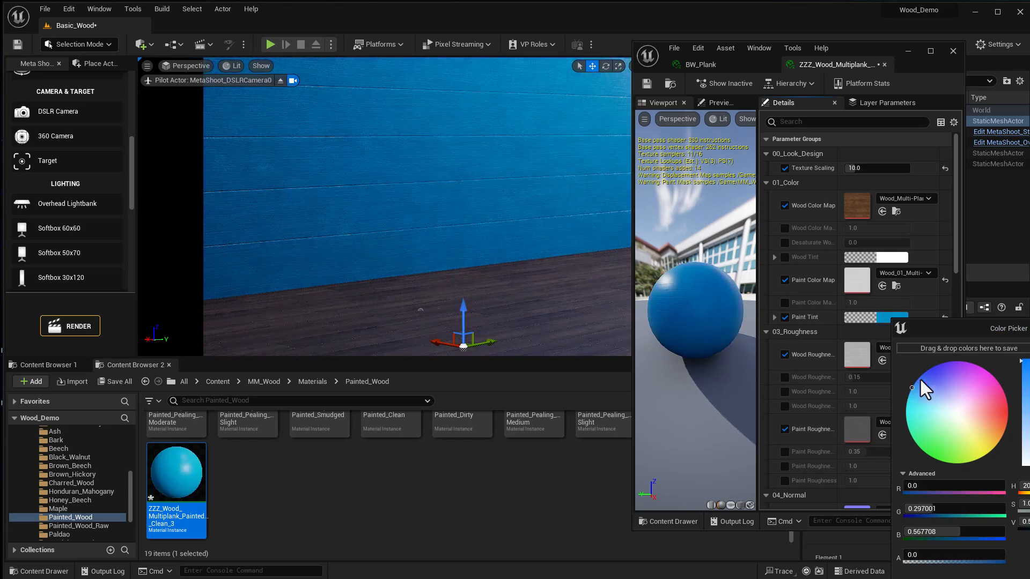
drag(1026, 325, 923, 234)
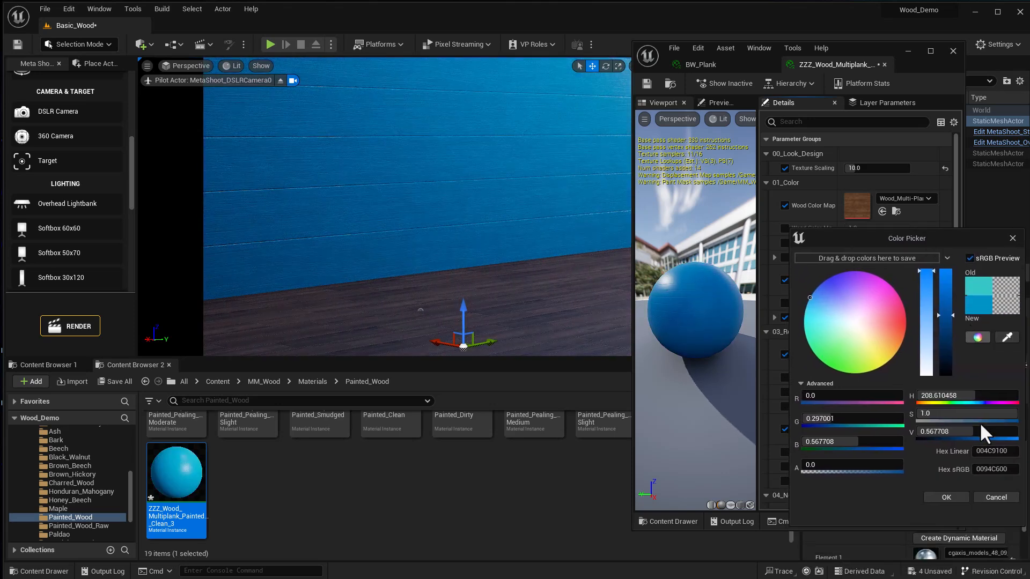
click(1012, 238)
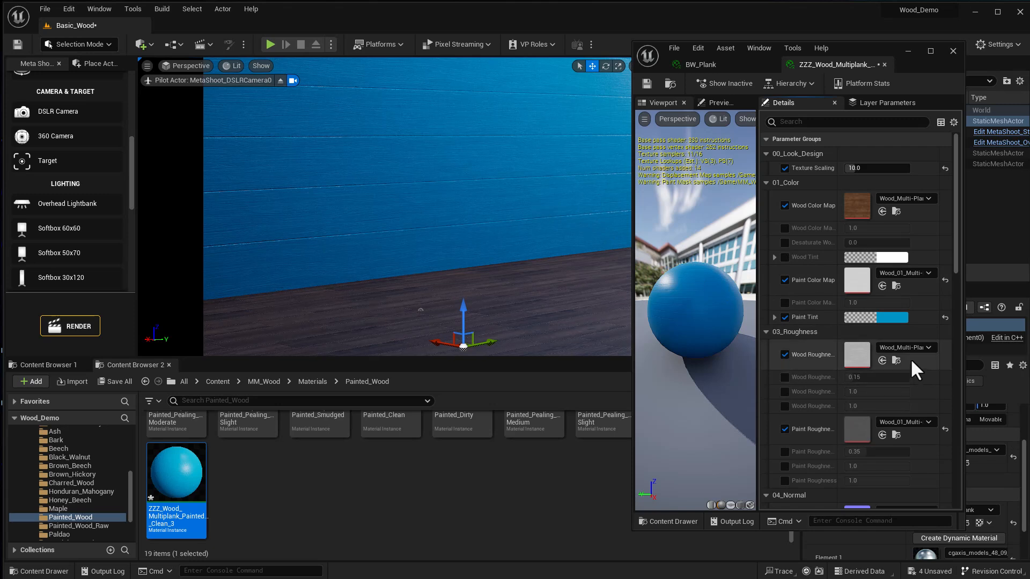
Assign the heavy English parquet peeling texture from Textures/Painted_Wood/Paint_Pealing as the wall material's Paint Mask.
drag(951, 275, 928, 401)
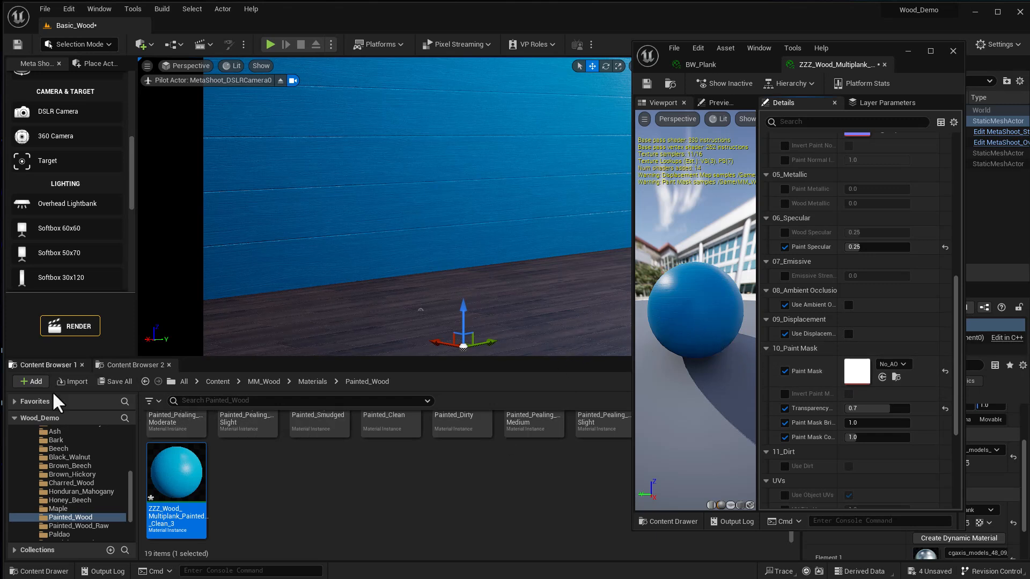
click(48, 365)
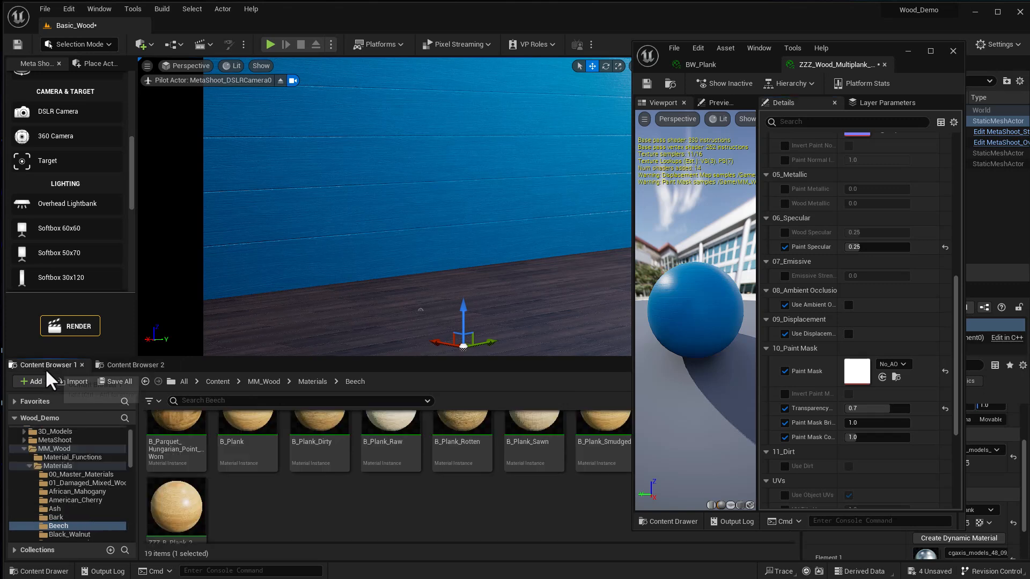
scroll(124, 481, down, 4)
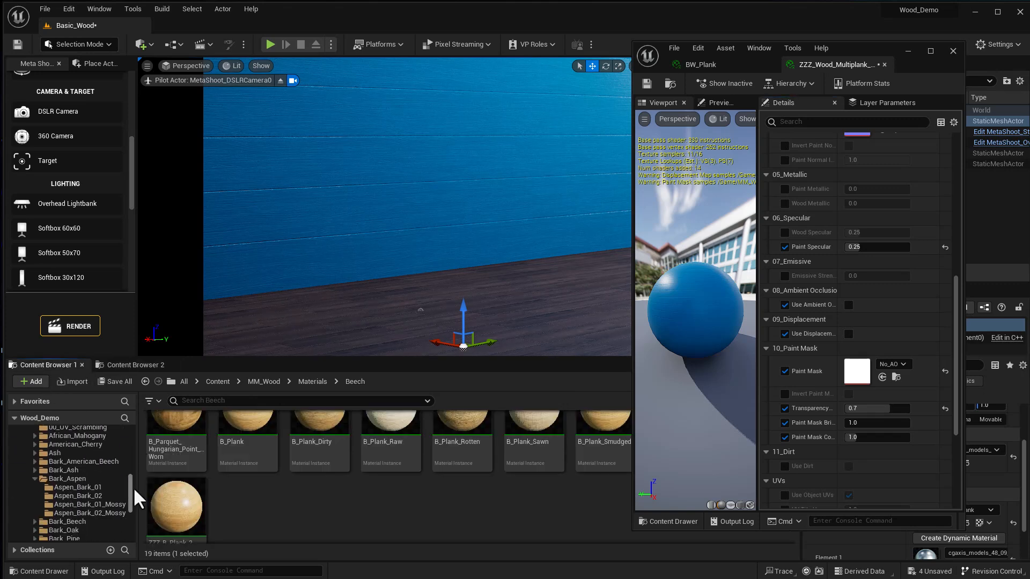
scroll(133, 499, down, 5)
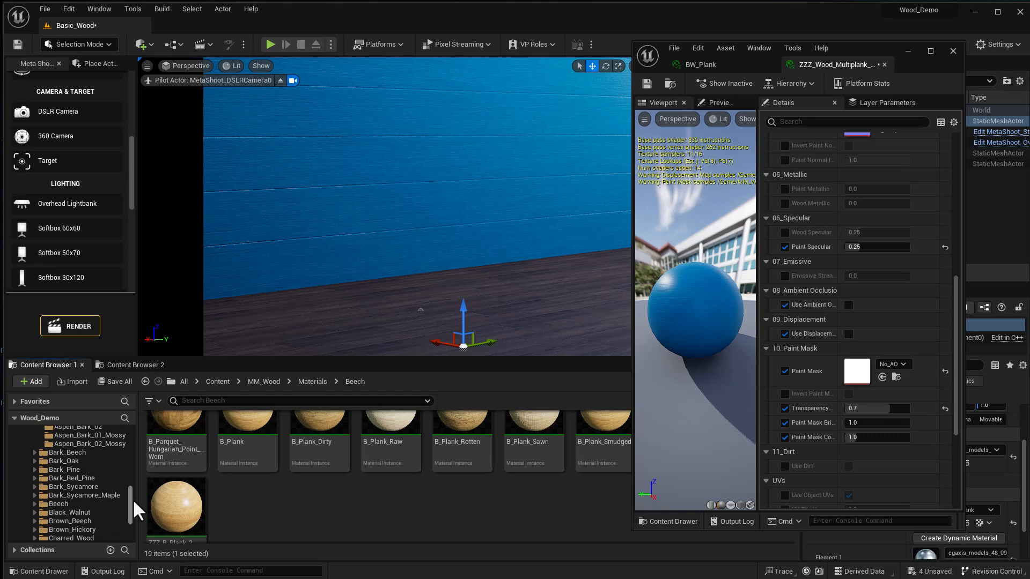
click(85, 512)
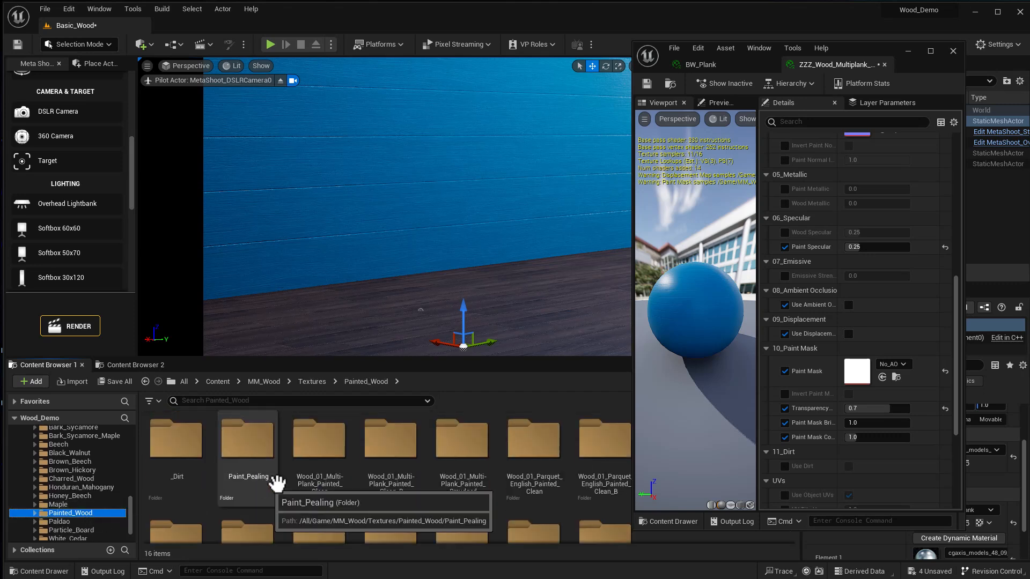
double_click(251, 442)
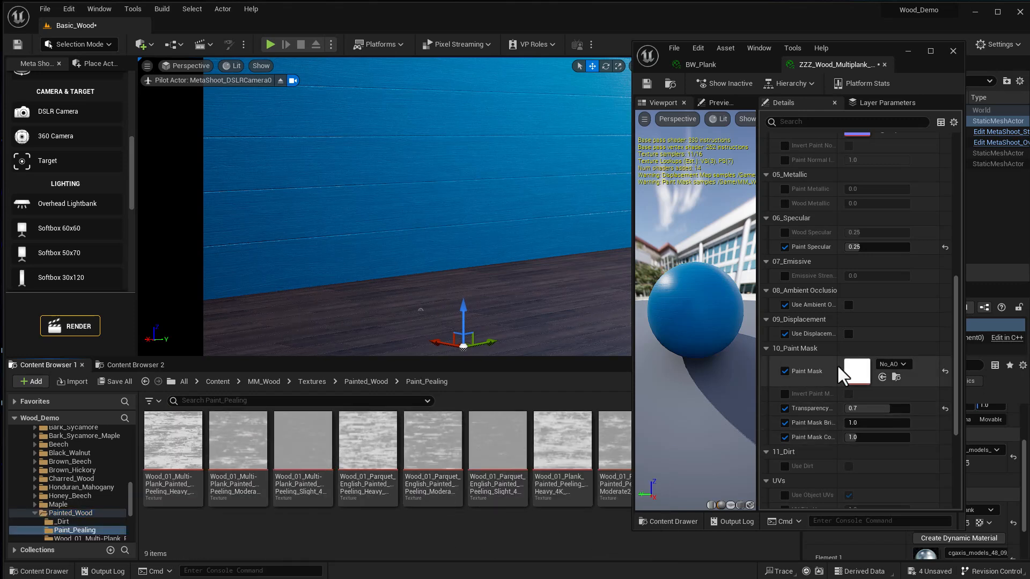
mouse_move(376, 454)
mouse_down()
mouse_move(437, 425)
mouse_move(694, 421)
mouse_move(855, 370)
mouse_up()
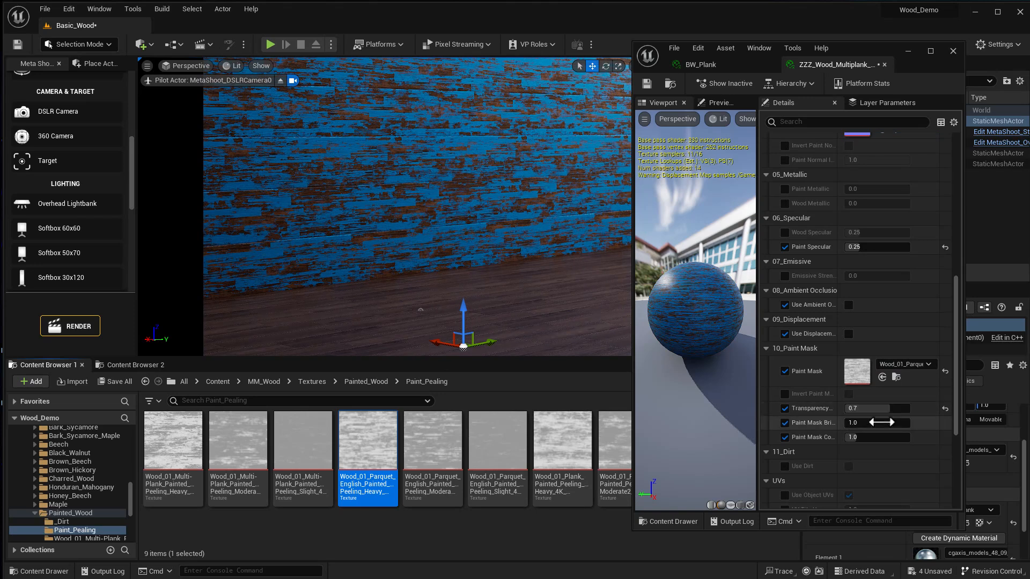
Set the wall material's Transparency Point to 0.644, Paint Mask Brightness to about 0.985 and Paint Mask Contrast to 0.36.
mouse_move(880, 408)
mouse_down()
mouse_move(858, 408)
mouse_move(891, 408)
mouse_move(869, 424)
mouse_move(884, 437)
mouse_move(832, 448)
mouse_move(878, 422)
mouse_up()
drag(912, 437, 888, 437)
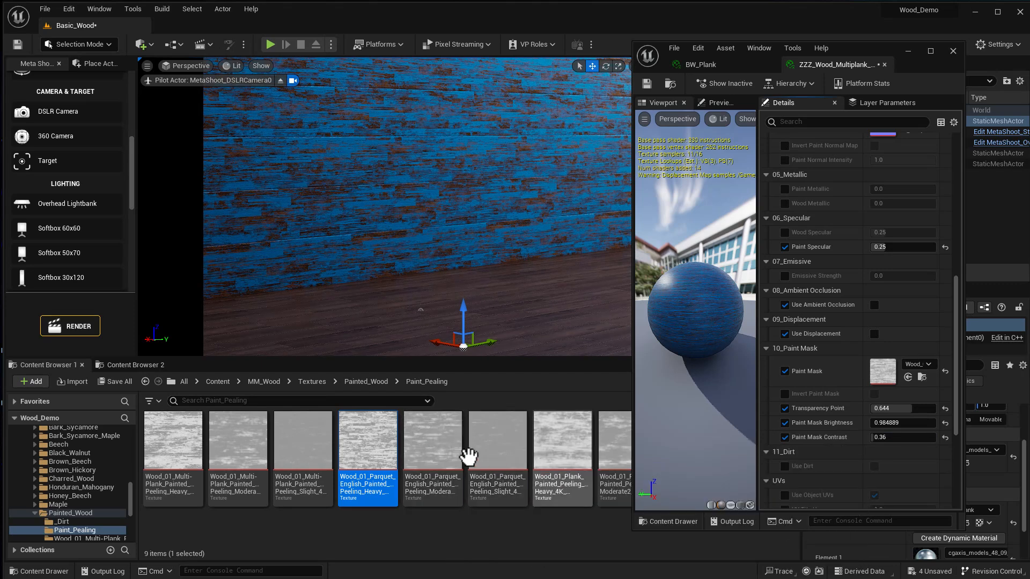
Replace the Paint Mask with the moderate Multi-Plank peeling texture, then set its brightness to about 16.35 and contrast to 1.6.
click(298, 462)
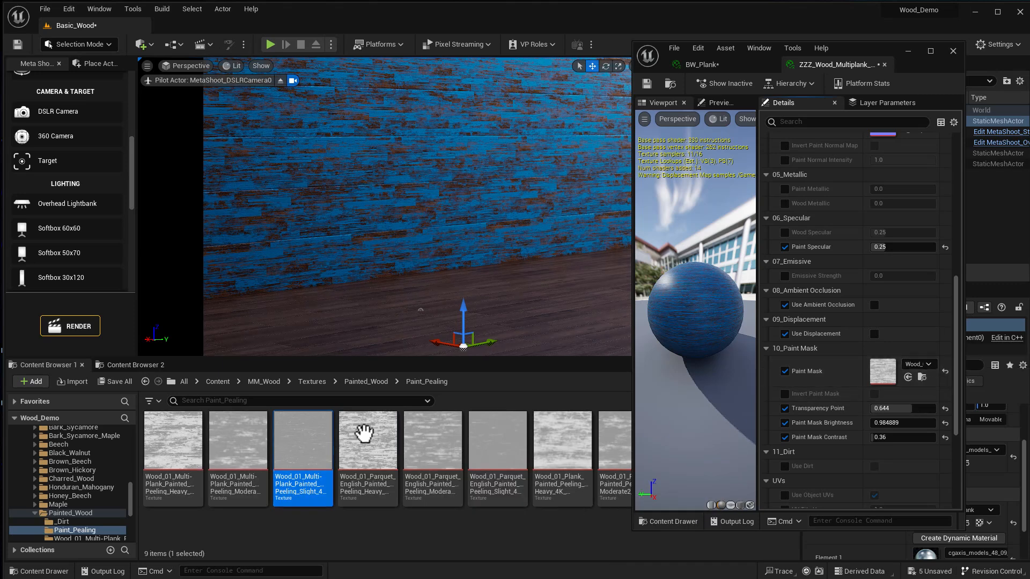
drag(240, 458, 881, 375)
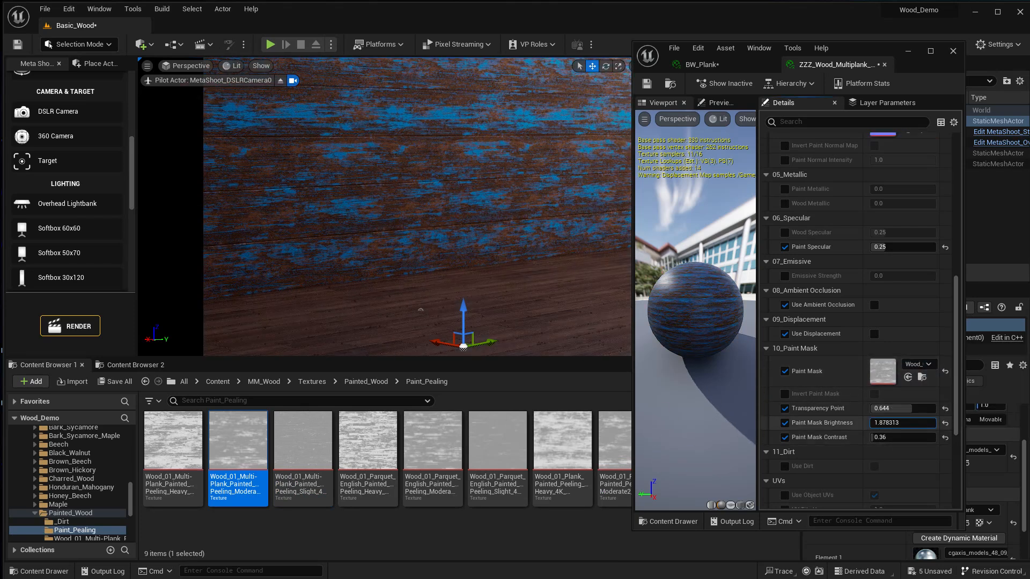
mouse_move(903, 423)
mouse_down()
mouse_move(919, 423)
mouse_move(890, 438)
mouse_up()
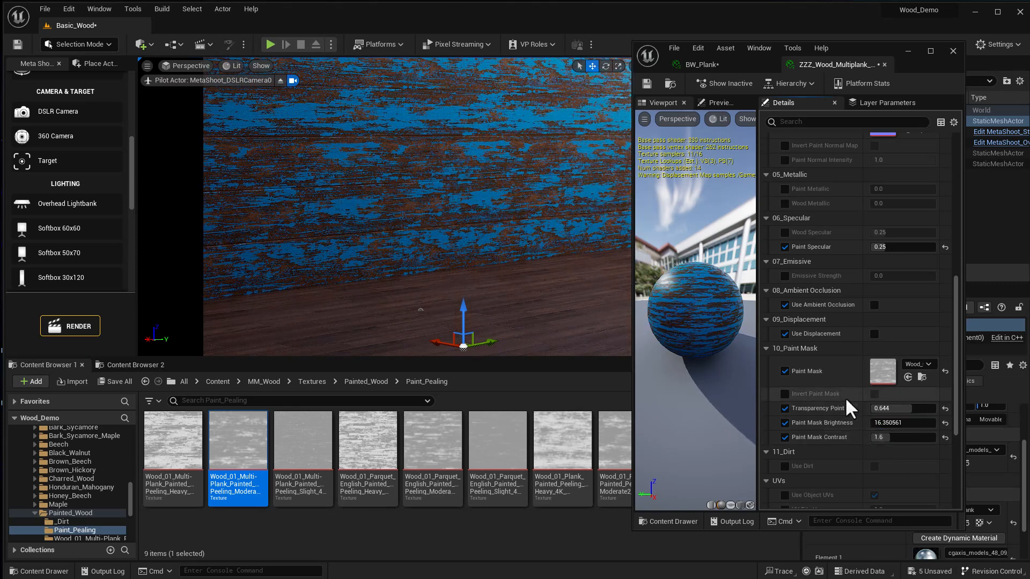
Invert the wall material's paint mask and enable Use Dirt.
click(785, 394)
click(874, 395)
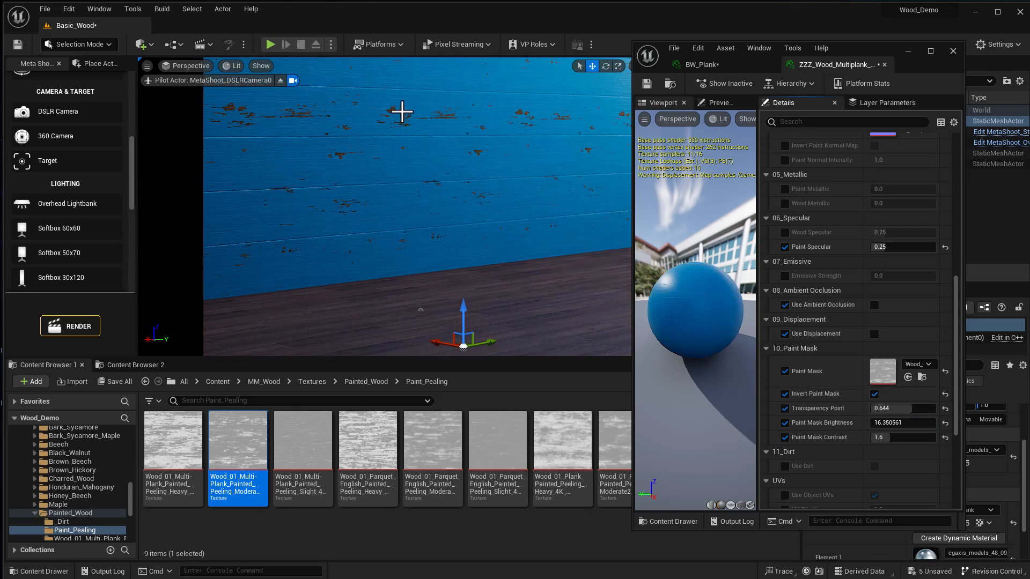
click(785, 465)
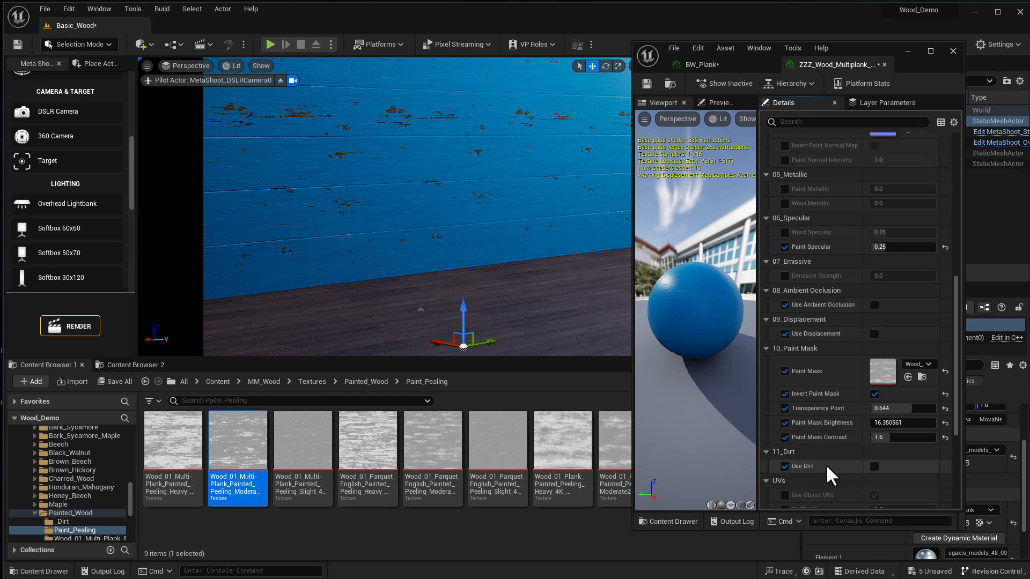
click(874, 466)
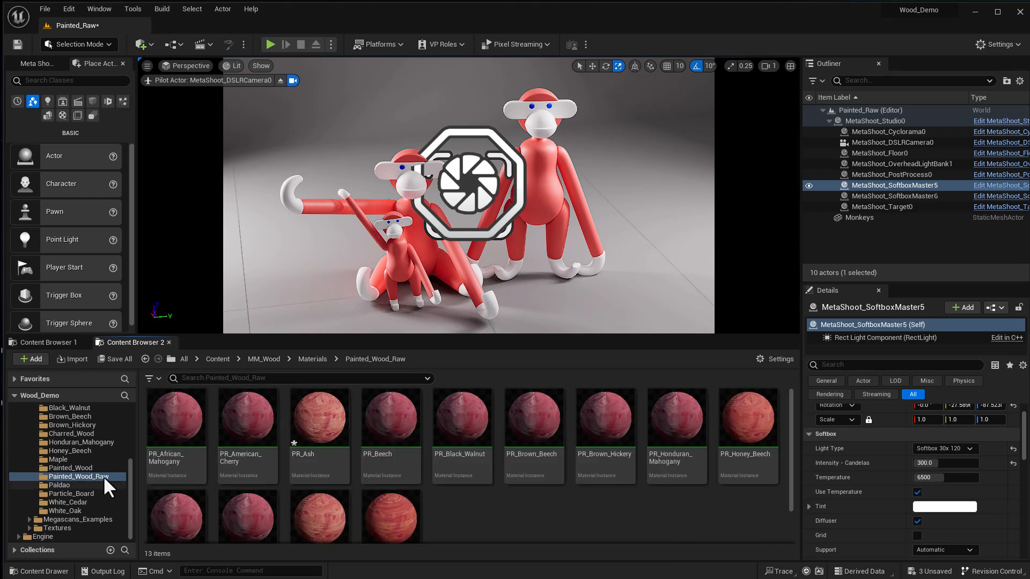
Examine the raw plank material HB_Plank_Raw in the Honey_Beech materials folder.
click(80, 450)
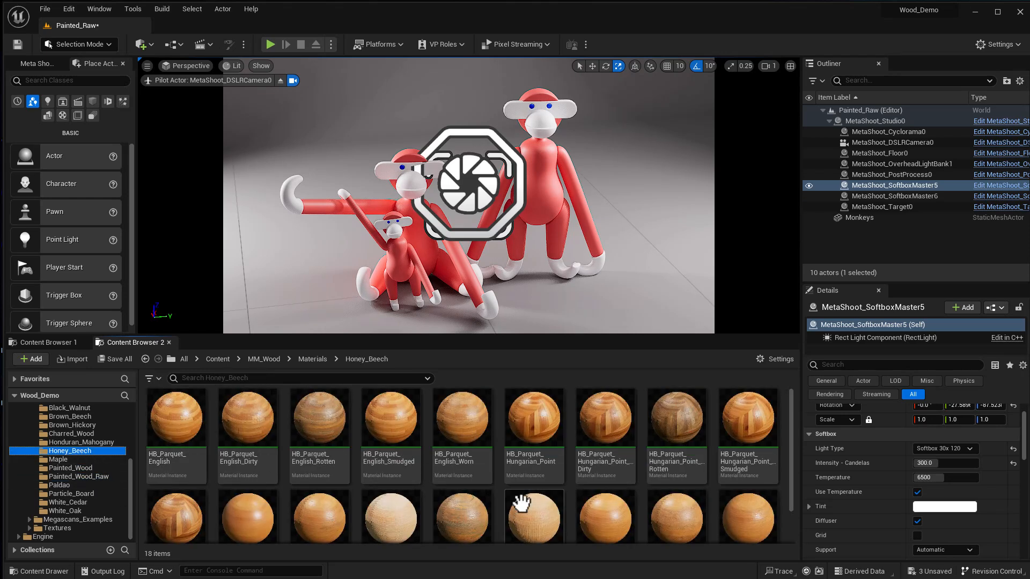
scroll(525, 501, down, 2)
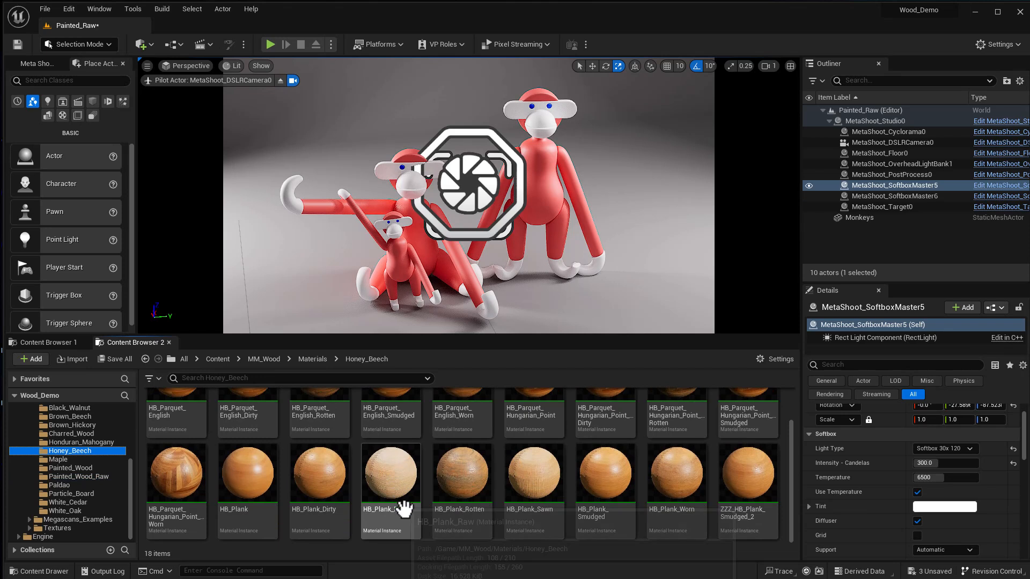
mouse_move(394, 478)
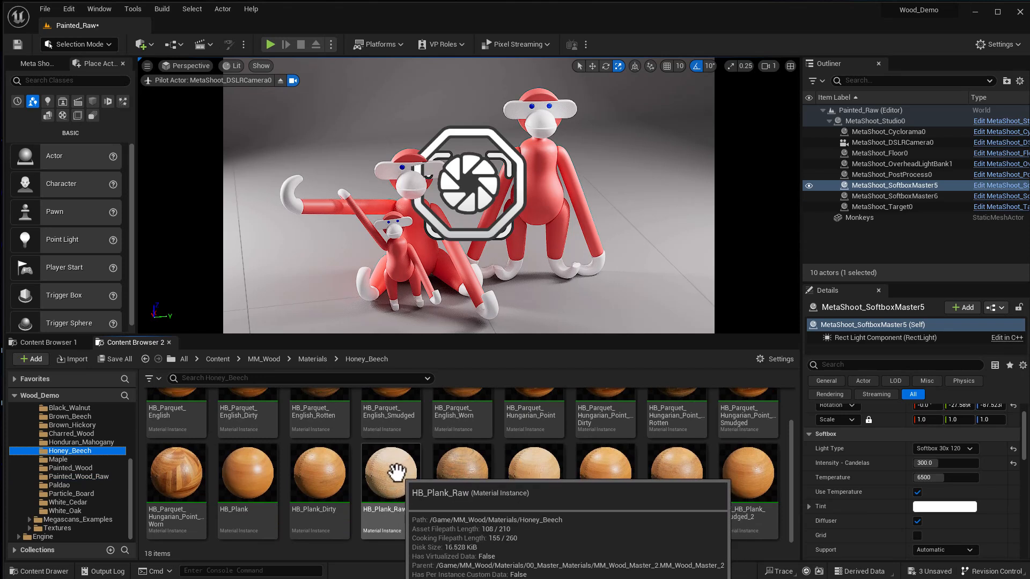
Apply PR_Ash from the Painted_Wood_Raw materials folder to the bodies of the monkey figures.
click(92, 477)
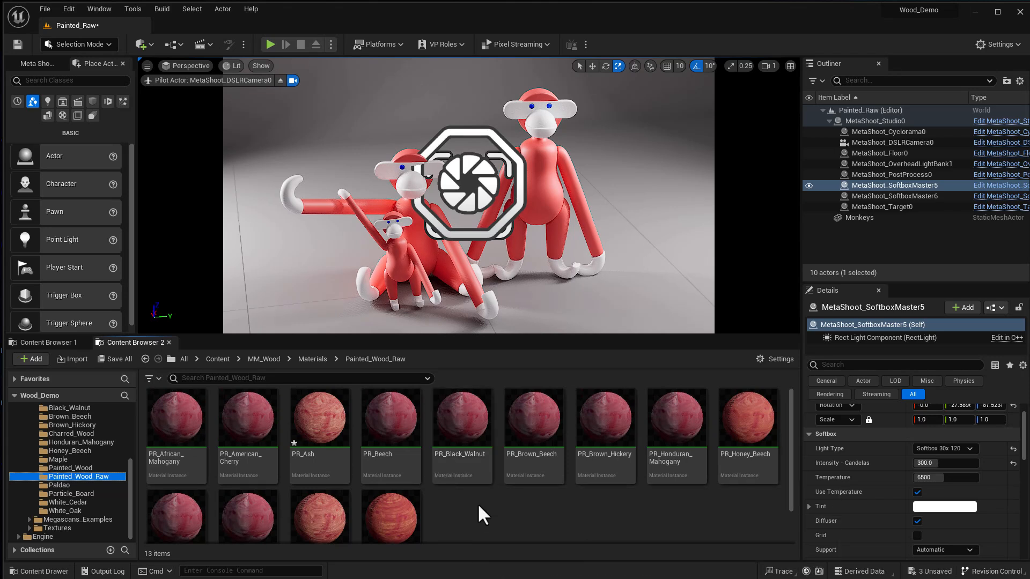
mouse_move(534, 486)
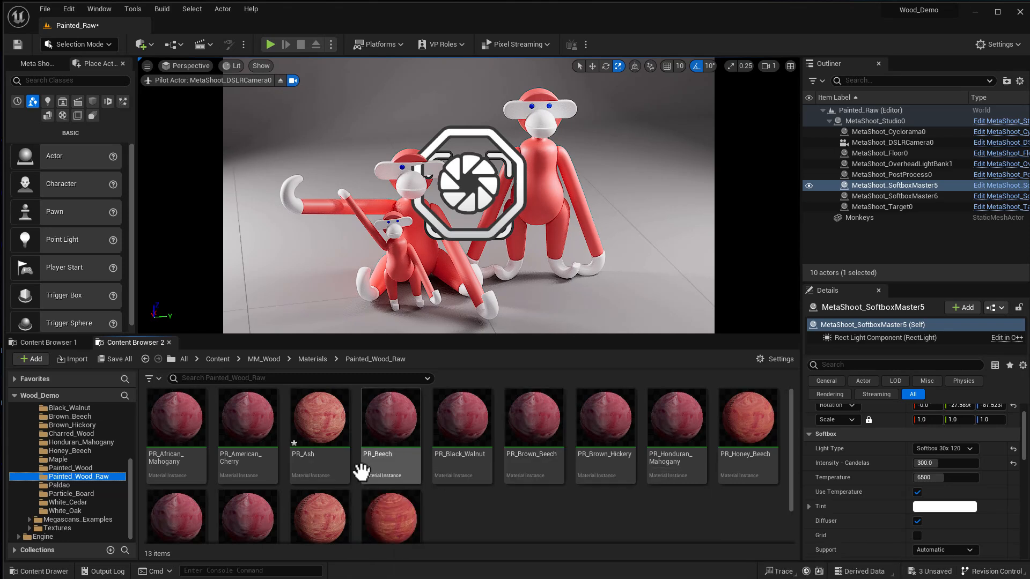
mouse_move(325, 429)
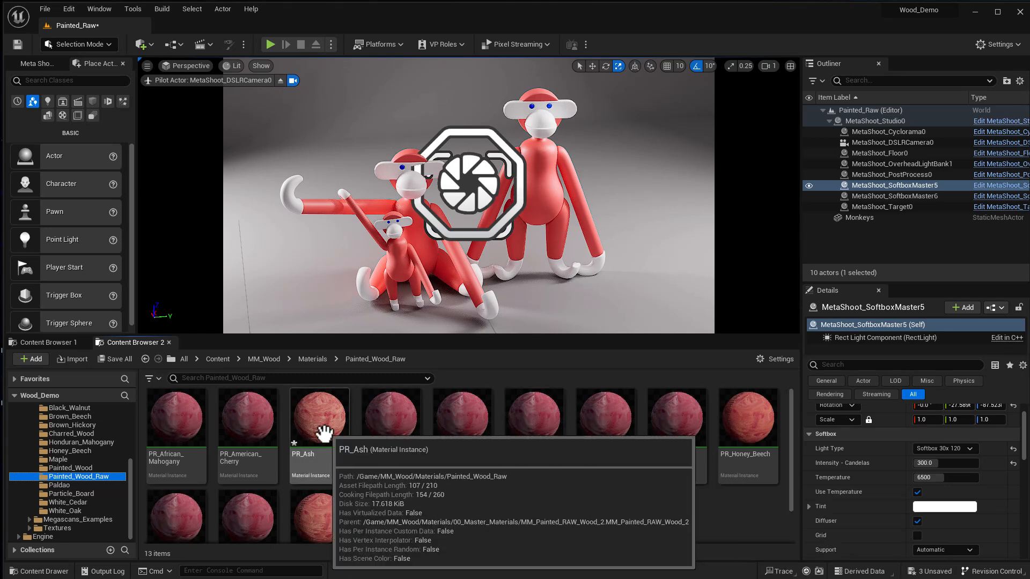
drag(320, 428, 535, 204)
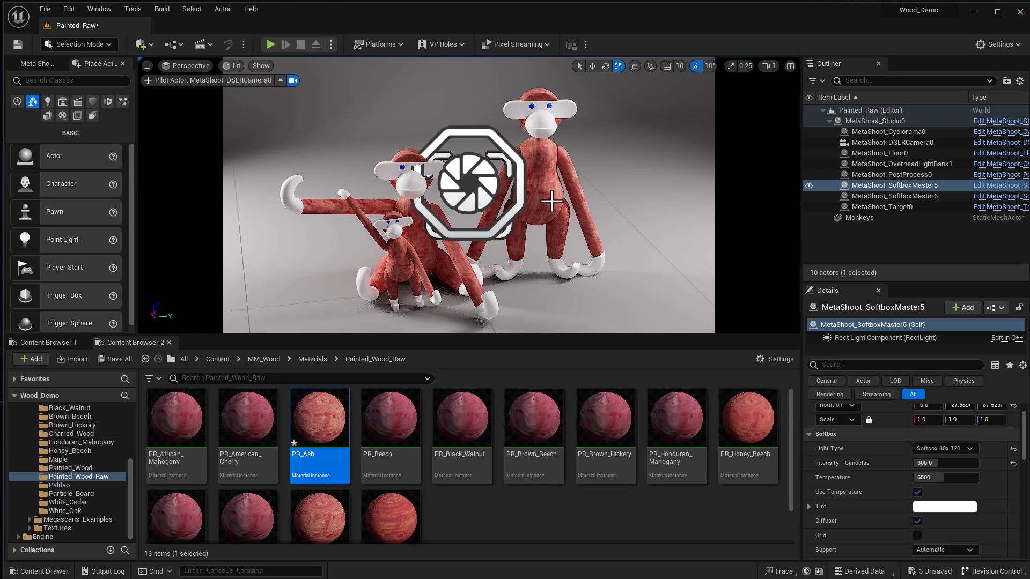
Open PR_Ash and set its Paint Color to an orange-brown of about R 0.240, G 0.041, B 0.0.
double_click(319, 424)
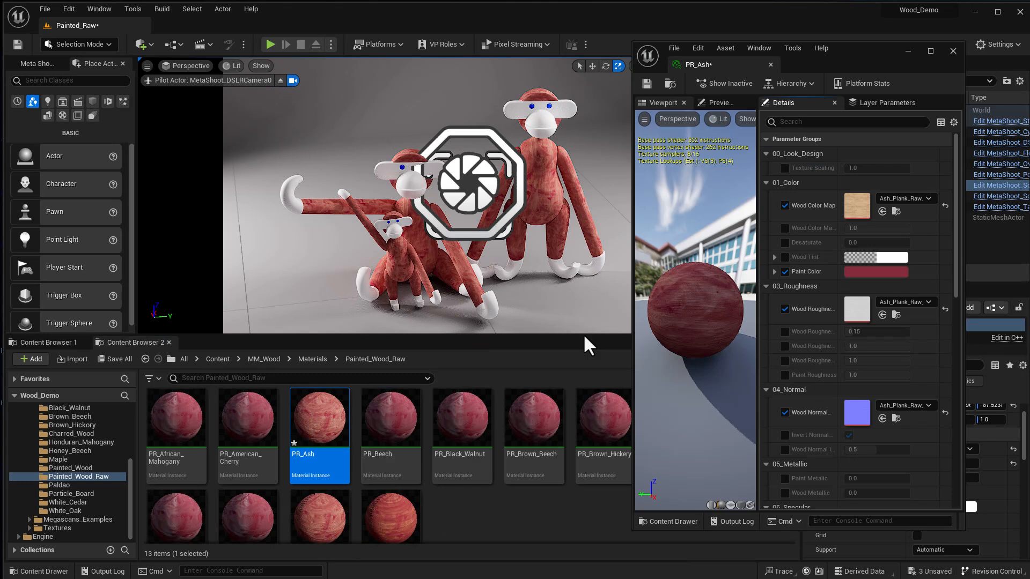
click(874, 269)
drag(967, 363, 994, 376)
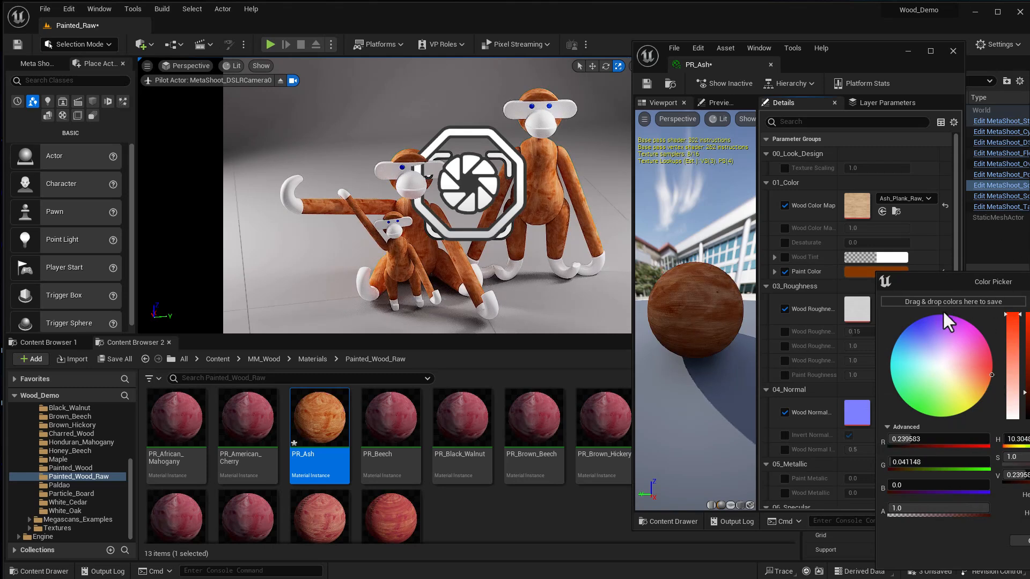
key(Return)
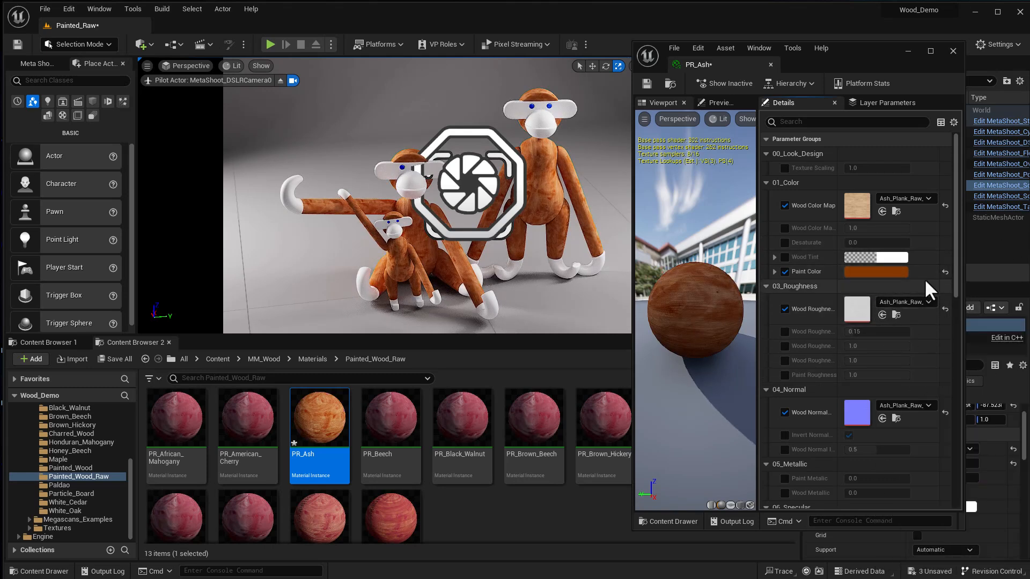
Replace PR_Ash's Paint Mask texture with Rough_10_8K from the 00_PL_Blemish_Pro textures folder.
scroll(951, 280, down, 6)
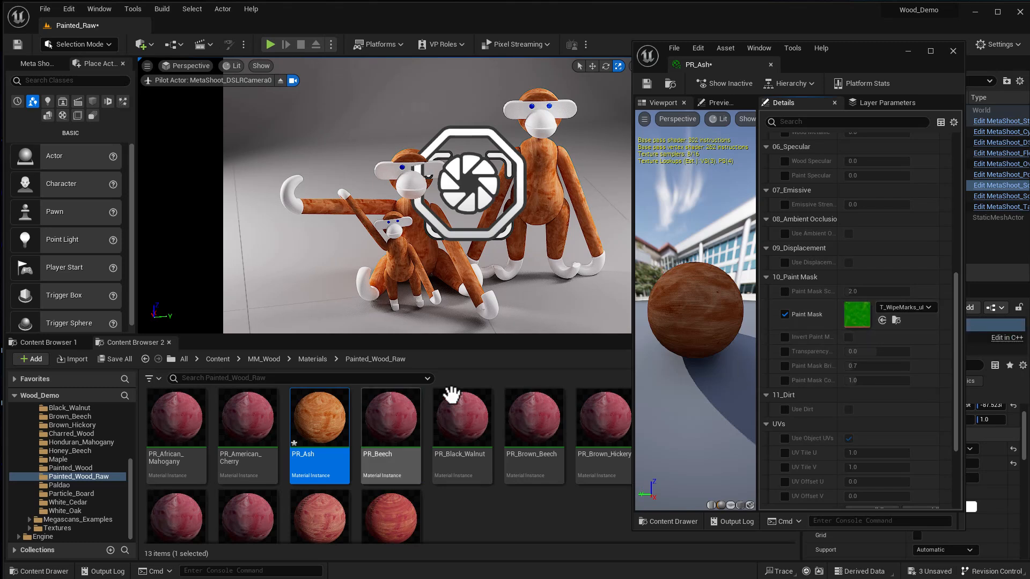
click(58, 343)
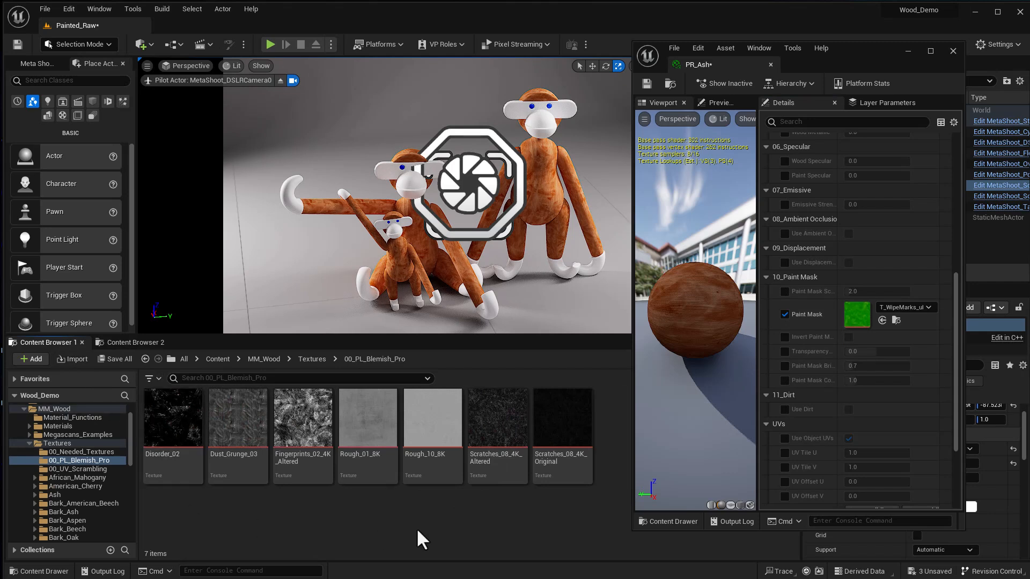
click(432, 427)
mouse_move(433, 428)
mouse_down()
mouse_move(784, 405)
mouse_move(858, 316)
mouse_up()
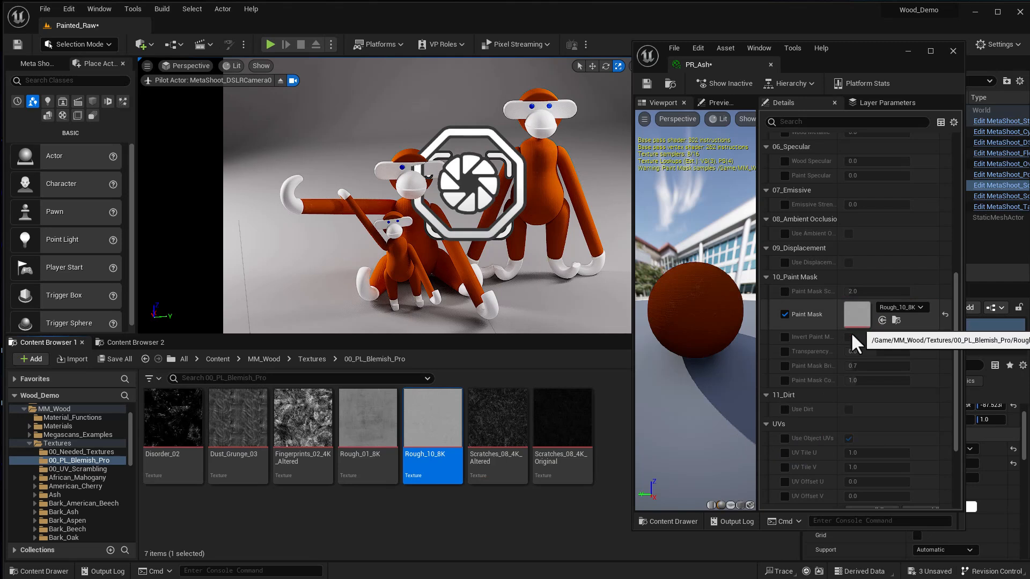
Override PR_Ash's paint mask brightness with 0.3 and its paint mask contrast with 1.52.
click(785, 366)
click(785, 380)
mouse_move(858, 366)
mouse_down()
mouse_move(885, 366)
mouse_move(847, 366)
mouse_move(874, 383)
mouse_move(852, 368)
mouse_up()
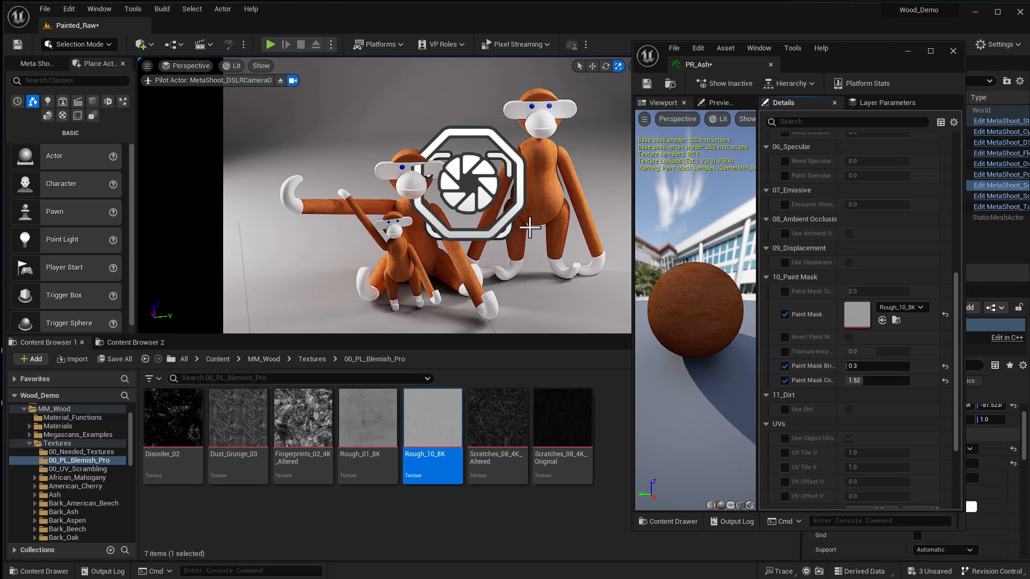
scroll(530, 228, up, 6)
mouse_move(546, 235)
right_down()
mouse_move(574, 238)
mouse_move(549, 235)
right_up()
mouse_move(549, 235)
alt+mouse_down()
mouse_move(528, 225)
mouse_move(547, 234)
alt+mouse_up()
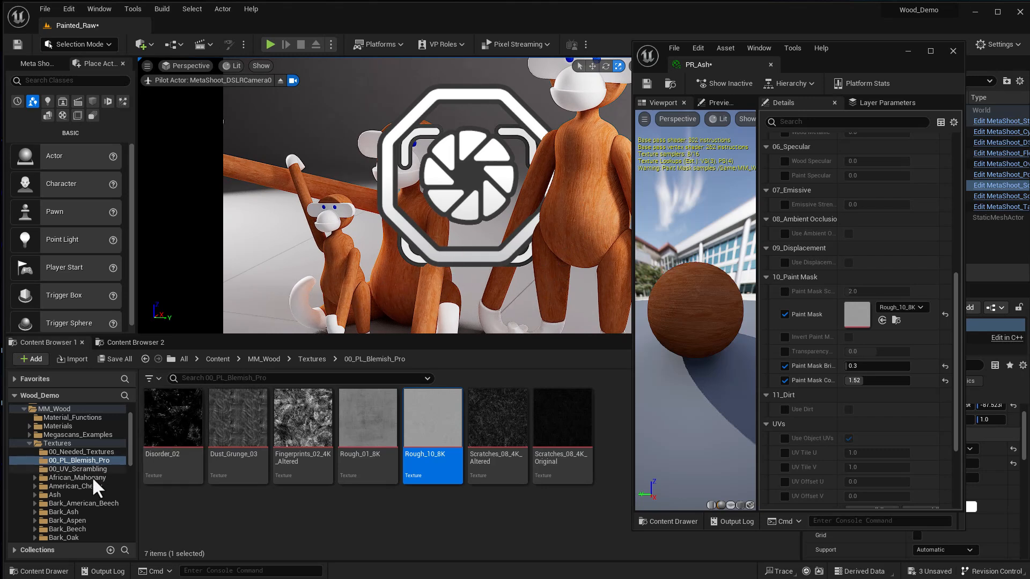
Apply Ash_Plank_Worn from the Ash materials folder to the monkeys' faces, hands and feet.
click(111, 345)
click(53, 434)
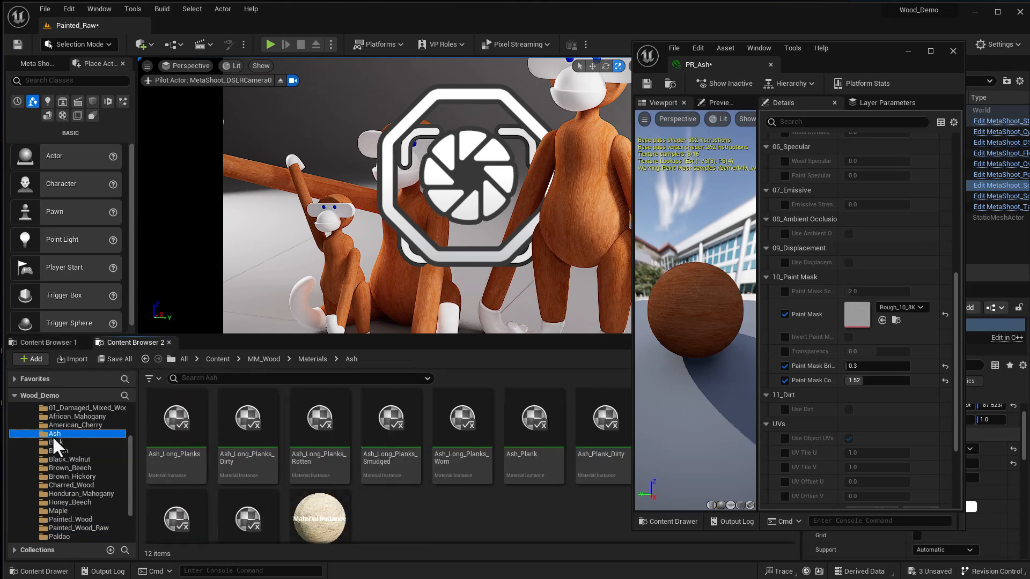
scroll(333, 480, down, 1)
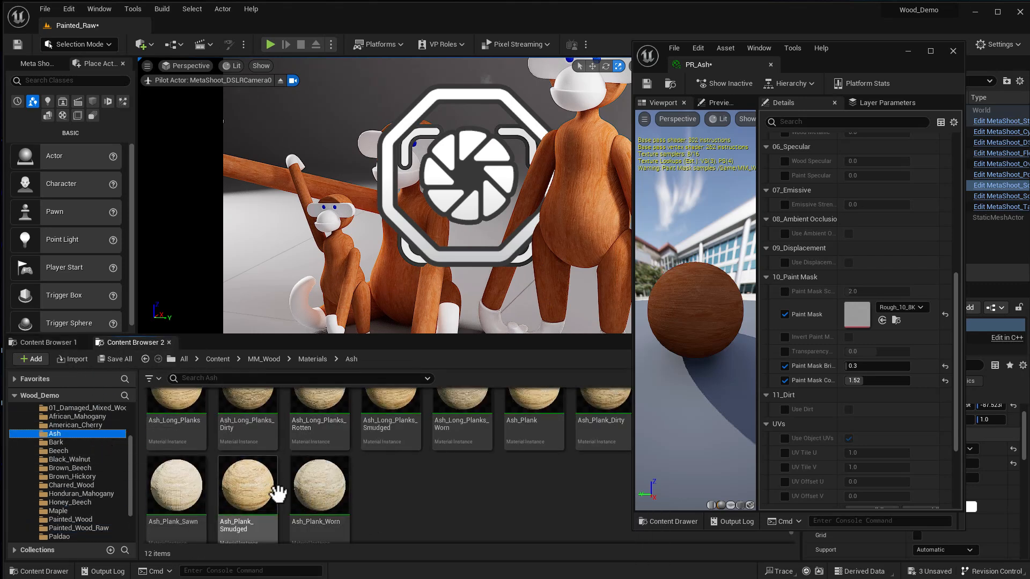
drag(305, 485, 568, 90)
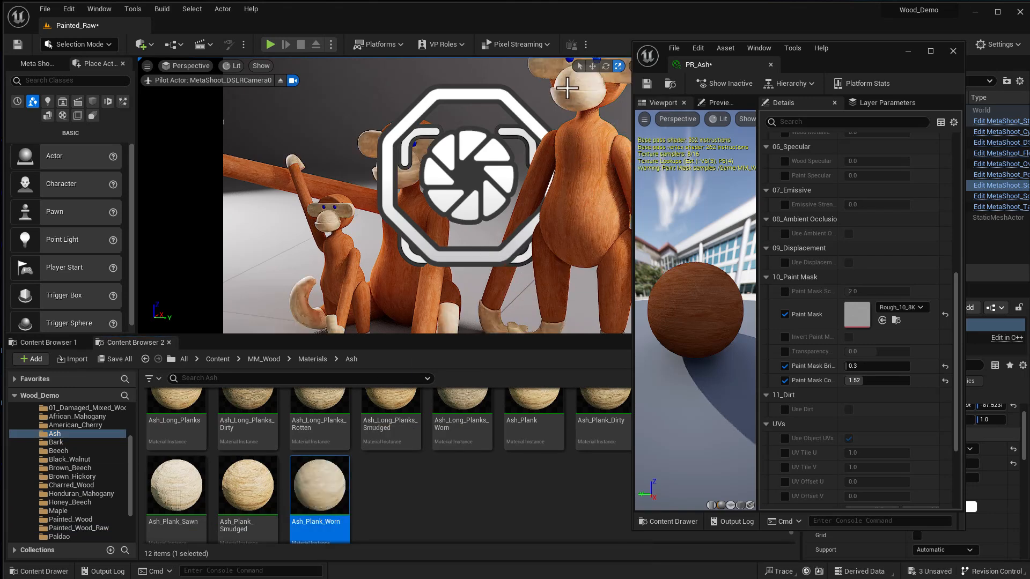
scroll(518, 273, down, 5)
alt+drag(568, 264, 488, 268)
alt+right_drag(558, 269, 607, 269)
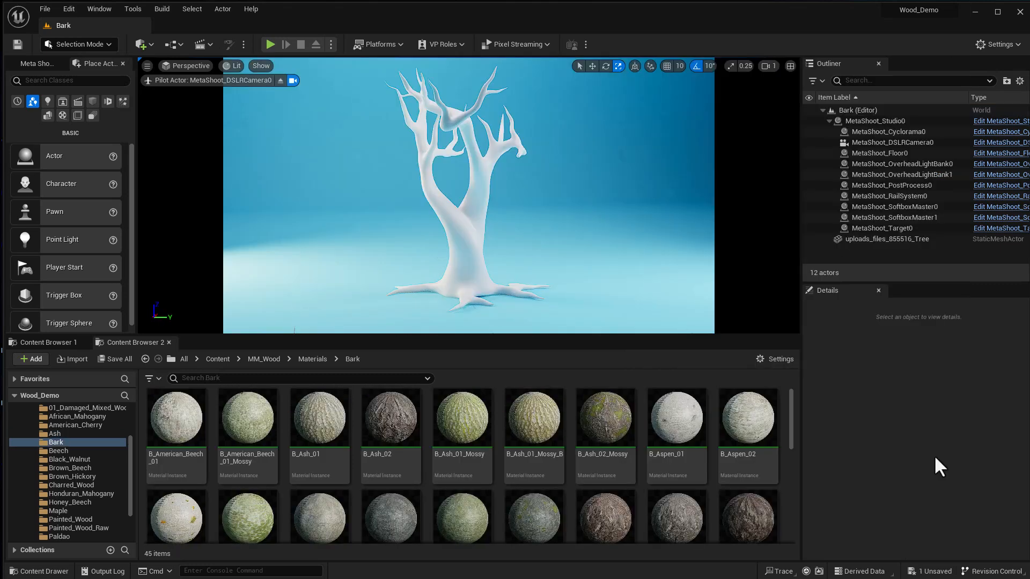
Apply B_Ash_02 from the Bark materials folder to the tree, comparing it with B_Ash_02_Mossy.
click(173, 441)
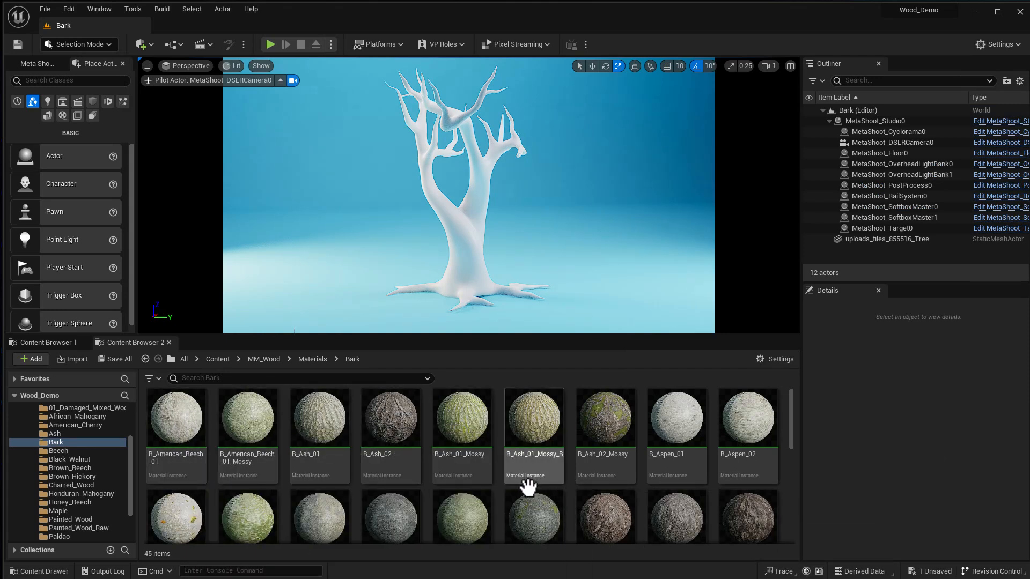
mouse_move(393, 420)
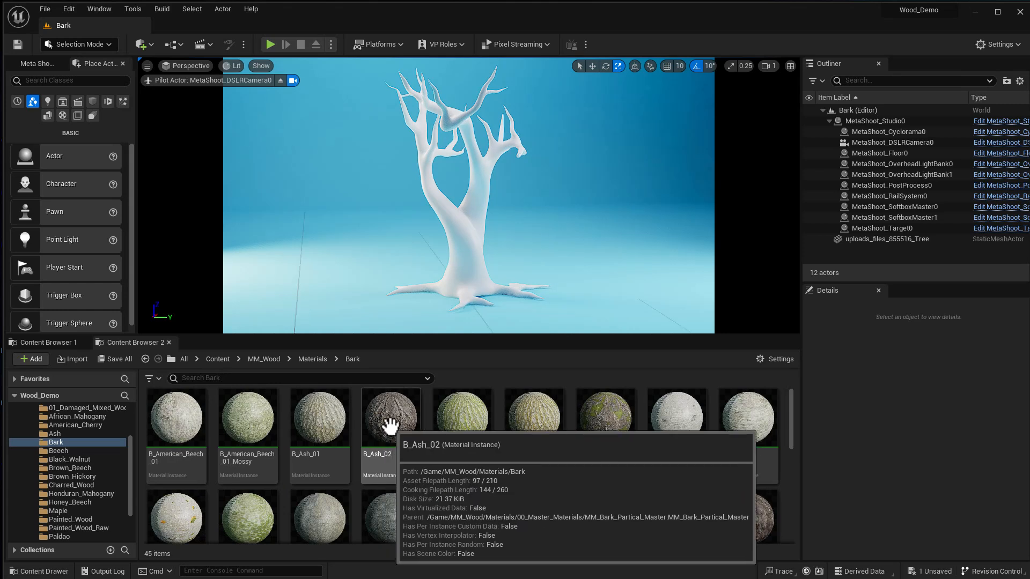
drag(395, 423, 460, 265)
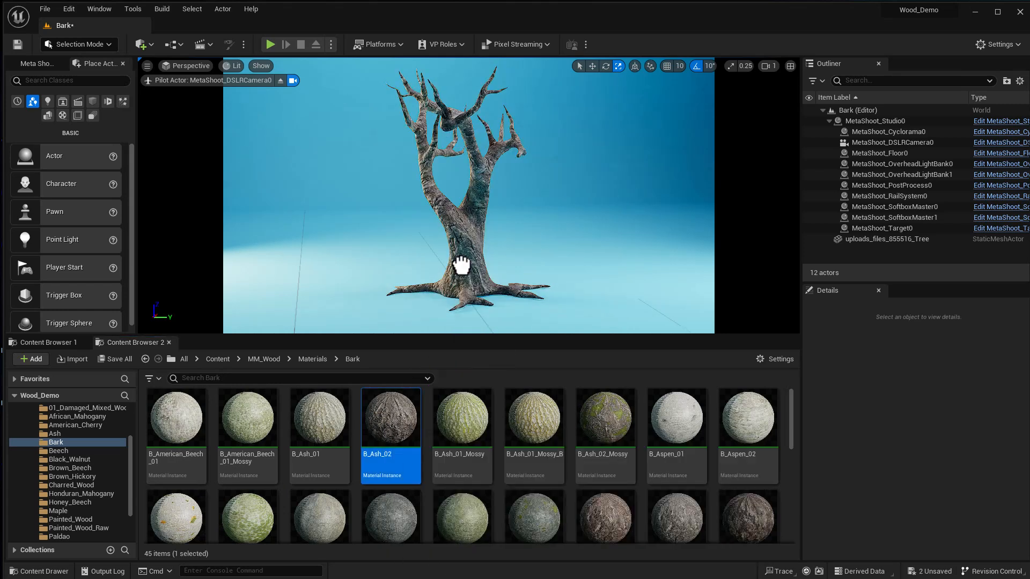
drag(612, 424, 470, 249)
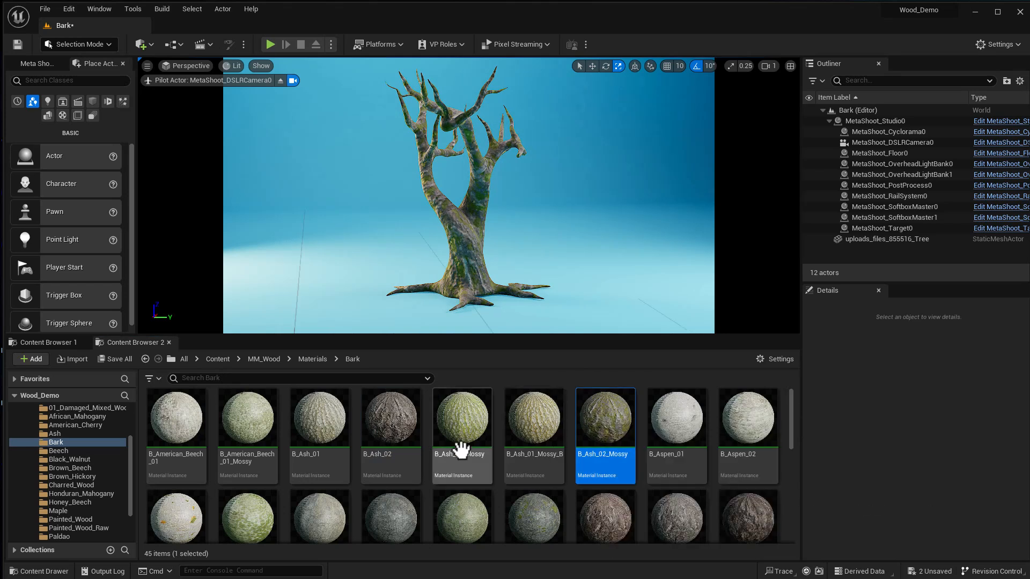
drag(395, 420, 459, 268)
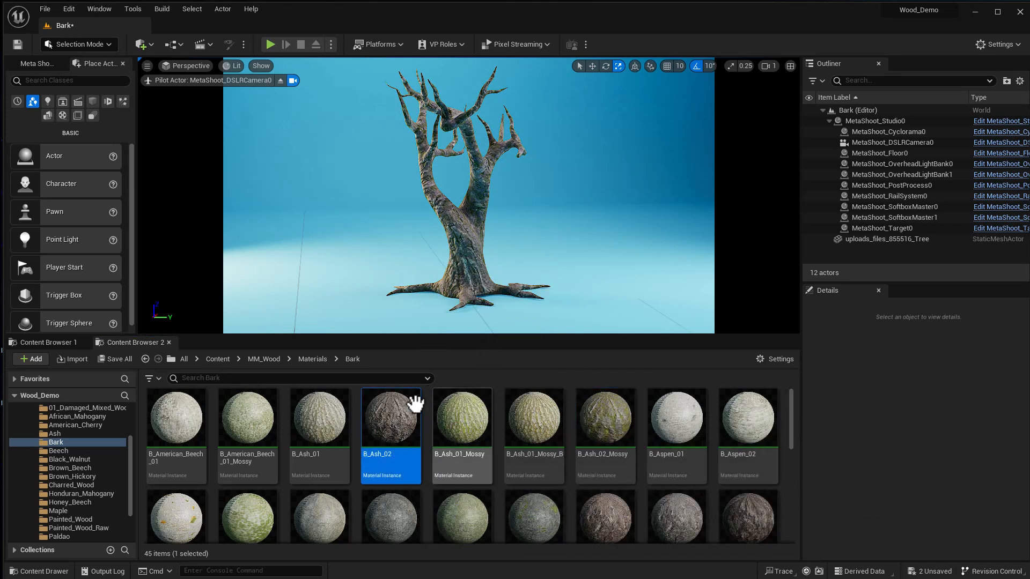
Open B_Ash_02, enable UV Scrambler 1 and set its Scramble 1 noise value to about 1.70.
double_click(399, 406)
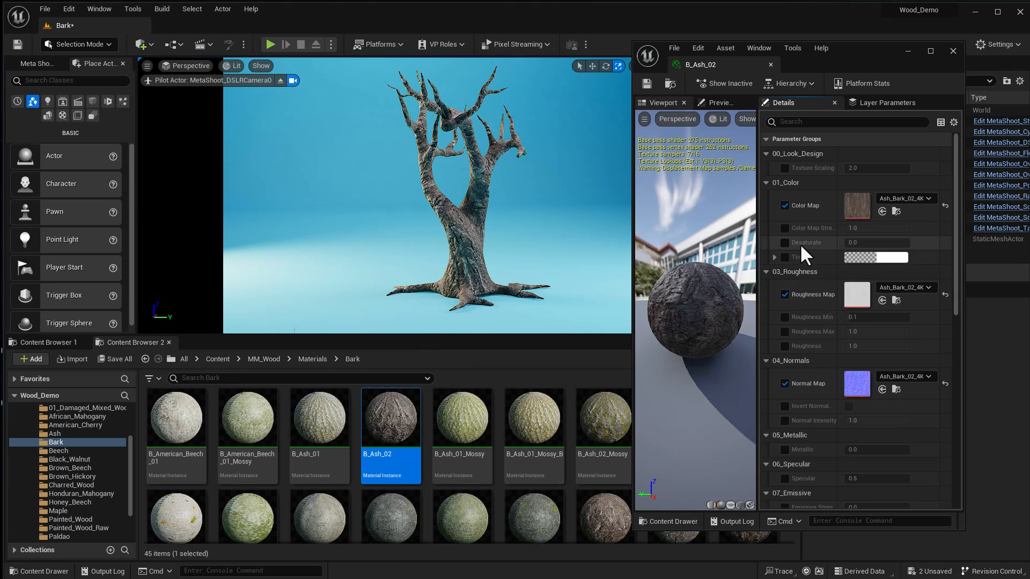
drag(954, 228, 938, 347)
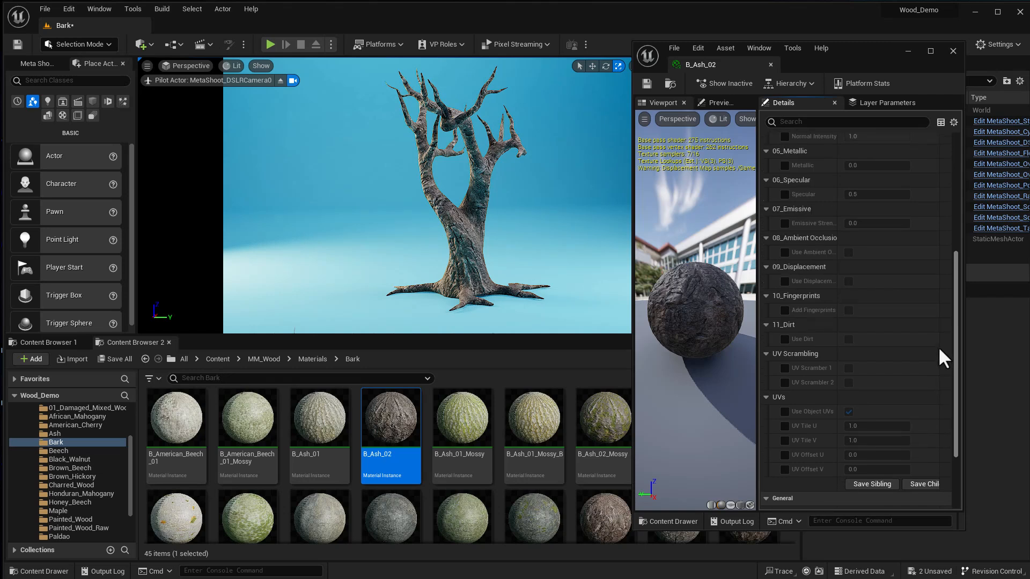
click(785, 368)
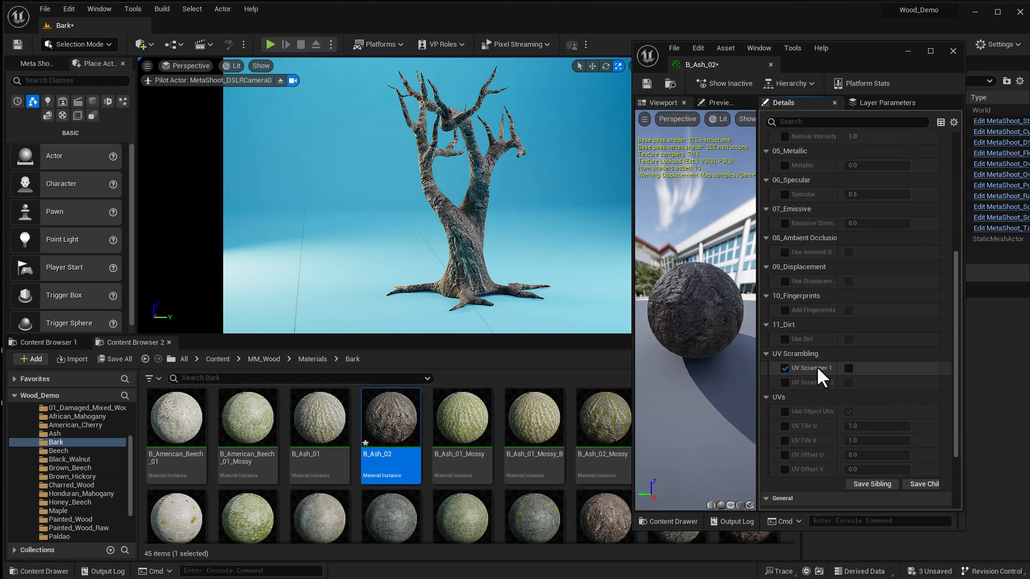
click(847, 369)
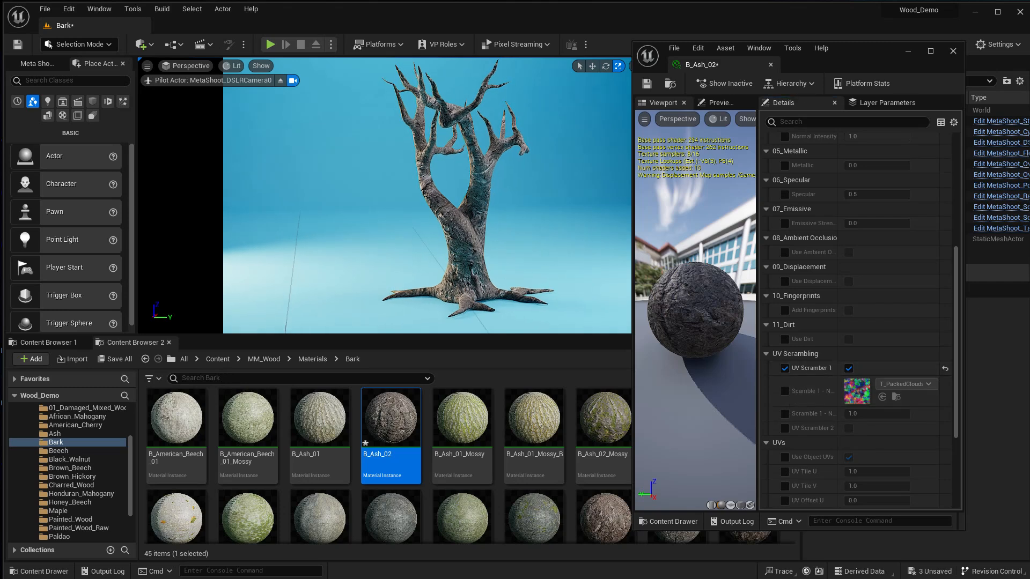
scroll(589, 270, up, 6)
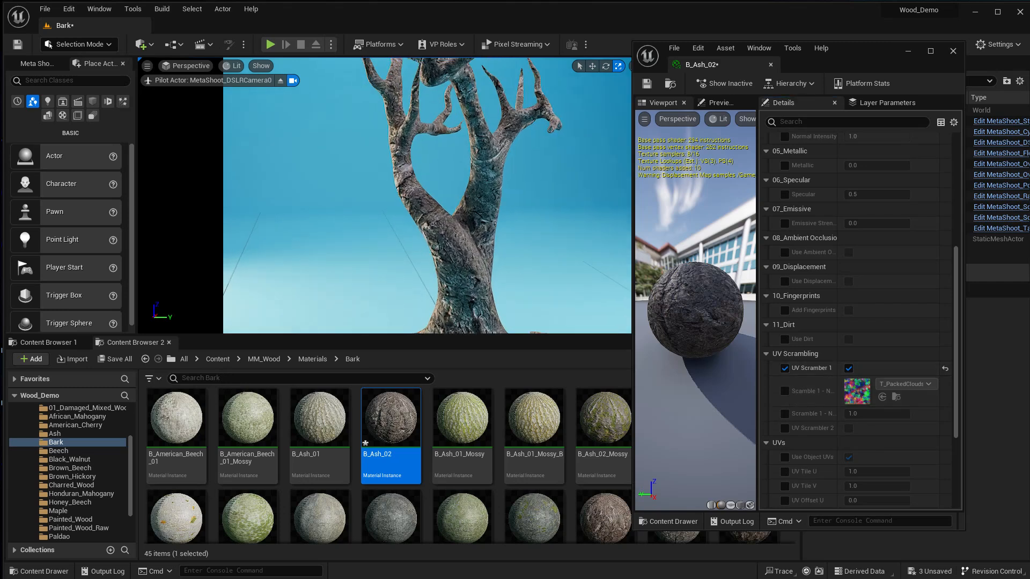
click(784, 413)
drag(875, 414, 912, 413)
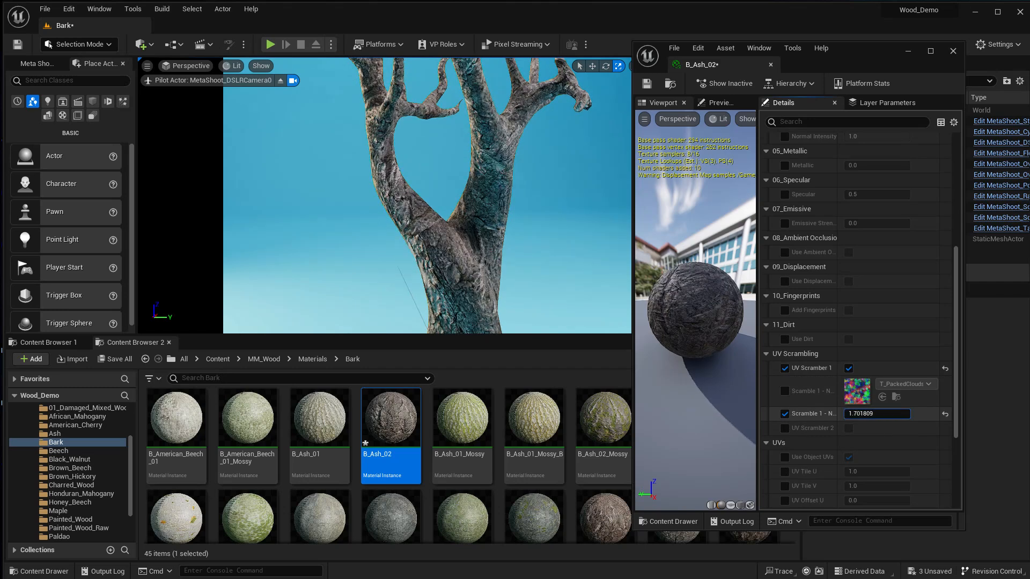
Enable UV Scrambler 2 on B_Ash_02 and set its Scramble 2 noise value to about 5.67.
click(785, 428)
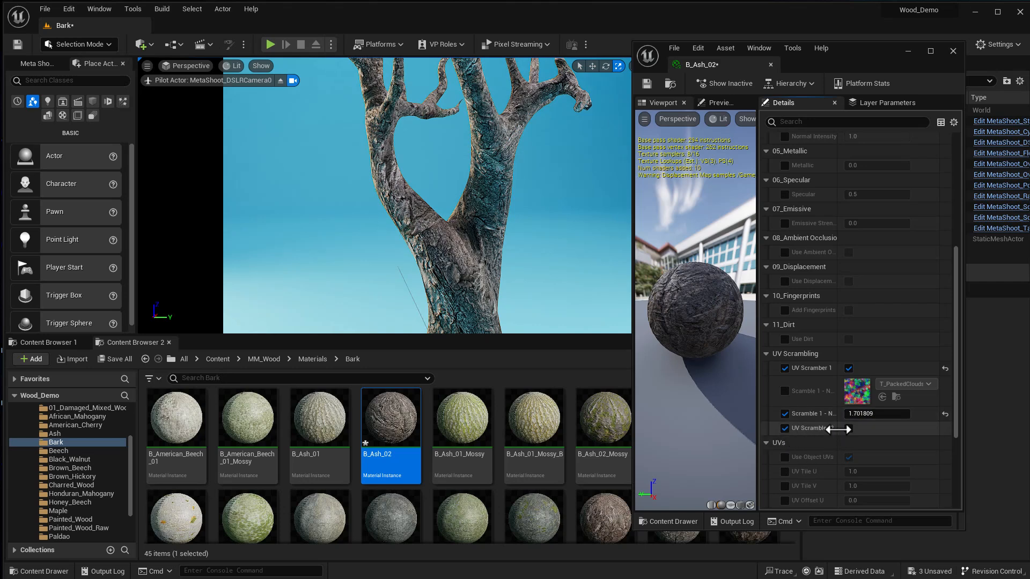
click(849, 428)
click(785, 474)
drag(869, 474, 901, 473)
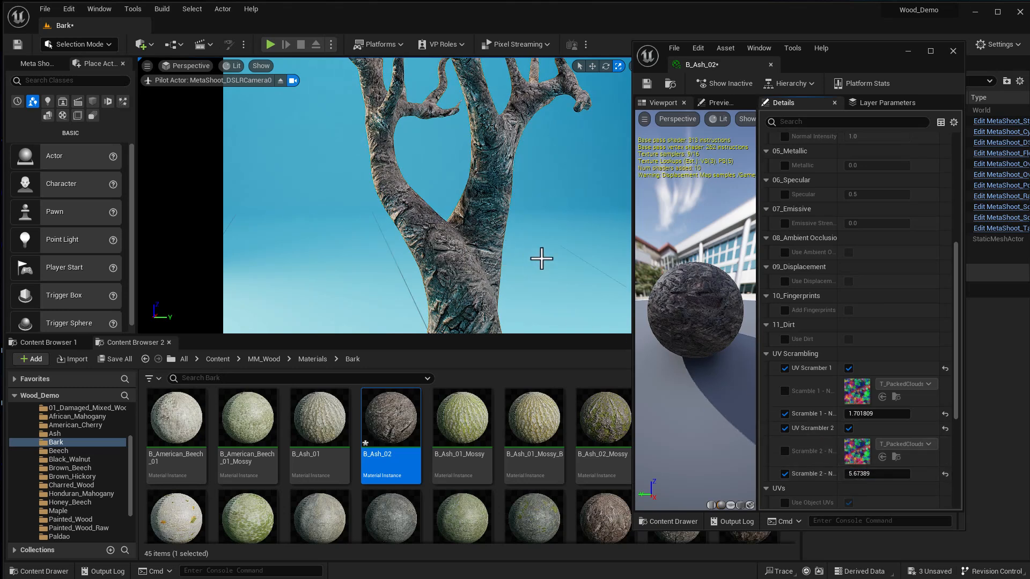
alt+drag(513, 265, 552, 254)
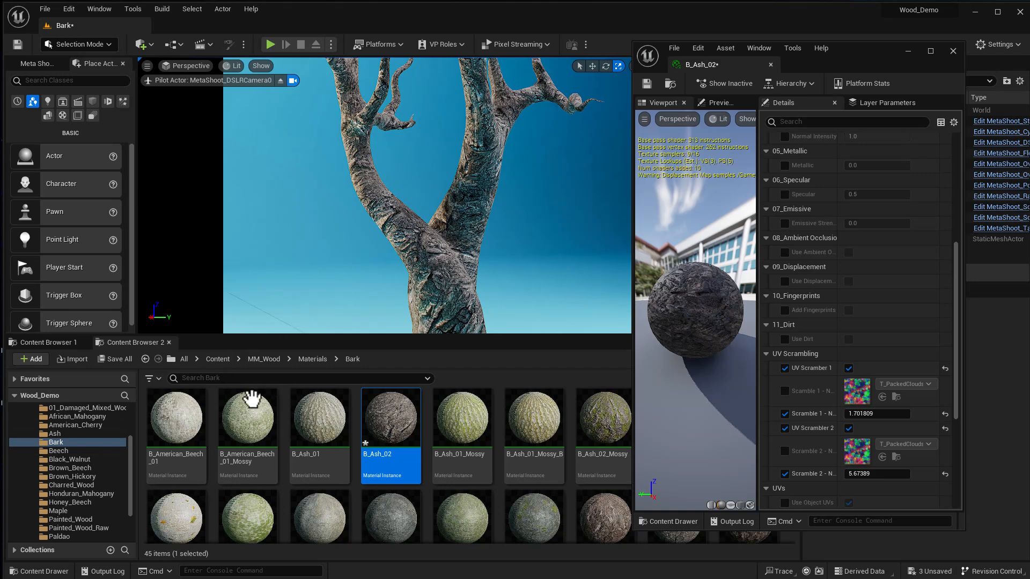
Apply PB_Plank from the Particle_Board materials folder to the tree.
click(88, 521)
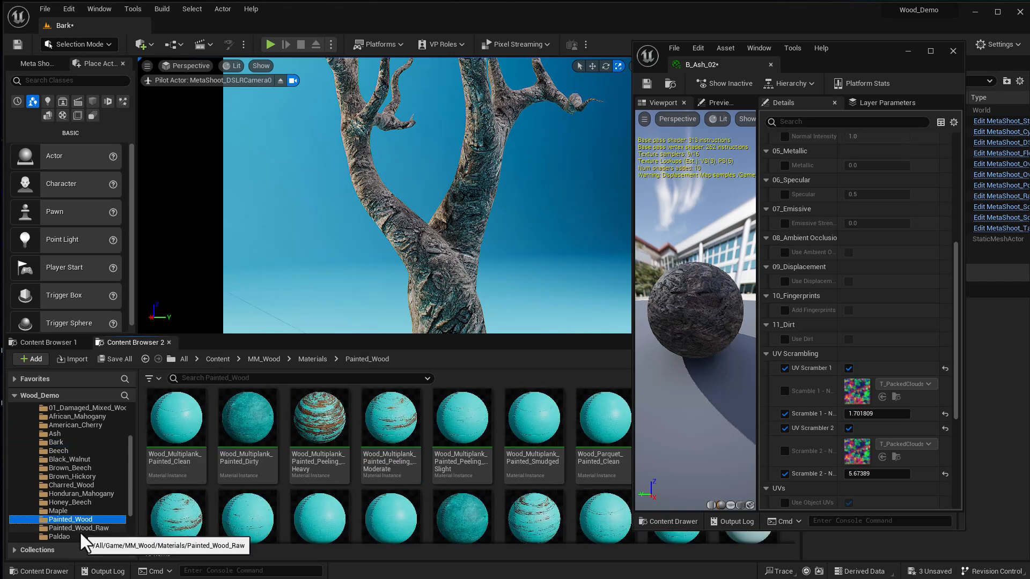
scroll(89, 531, down, 2)
click(80, 529)
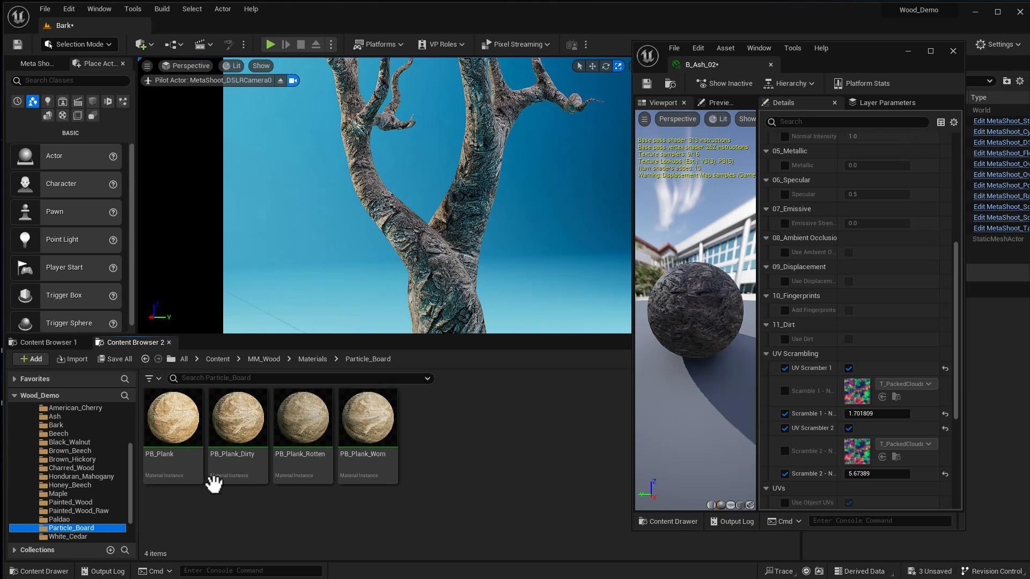
click(177, 427)
drag(382, 309, 465, 310)
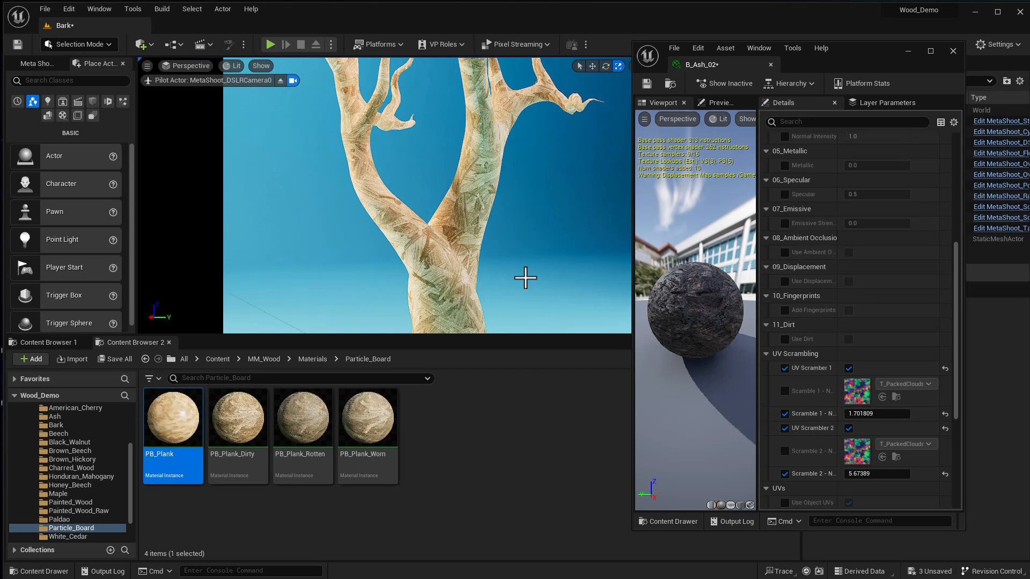
Open PB_Plank and enable its UV Scrambler 1 and Use Dirt options.
double_click(172, 424)
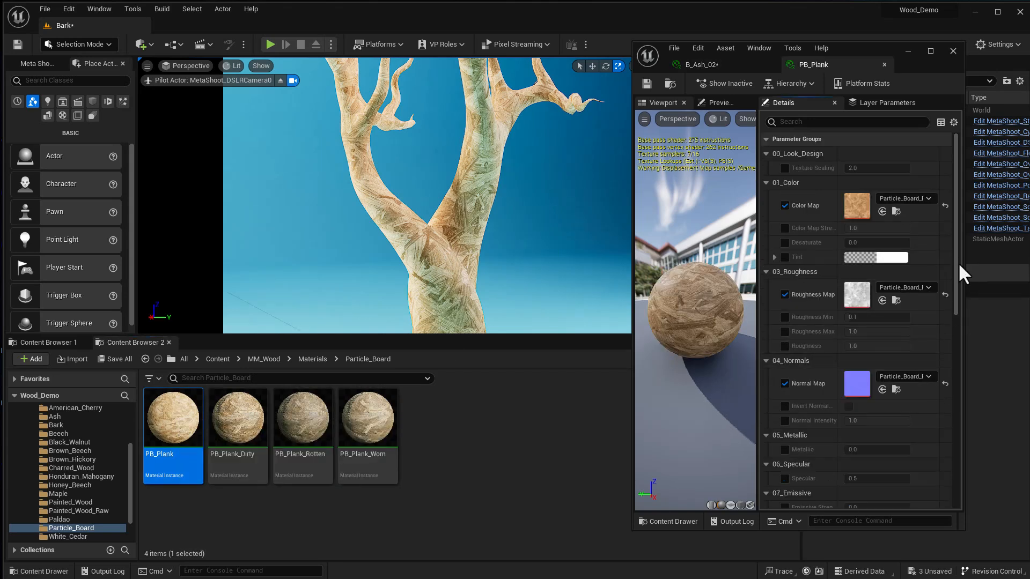
scroll(960, 344, down, 10)
scroll(944, 432, down, 1)
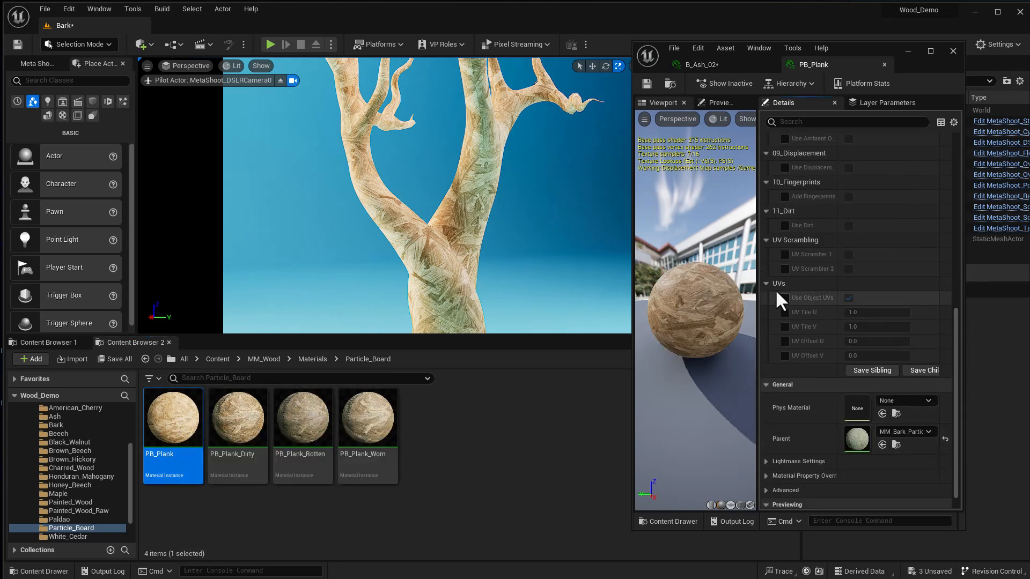
click(784, 254)
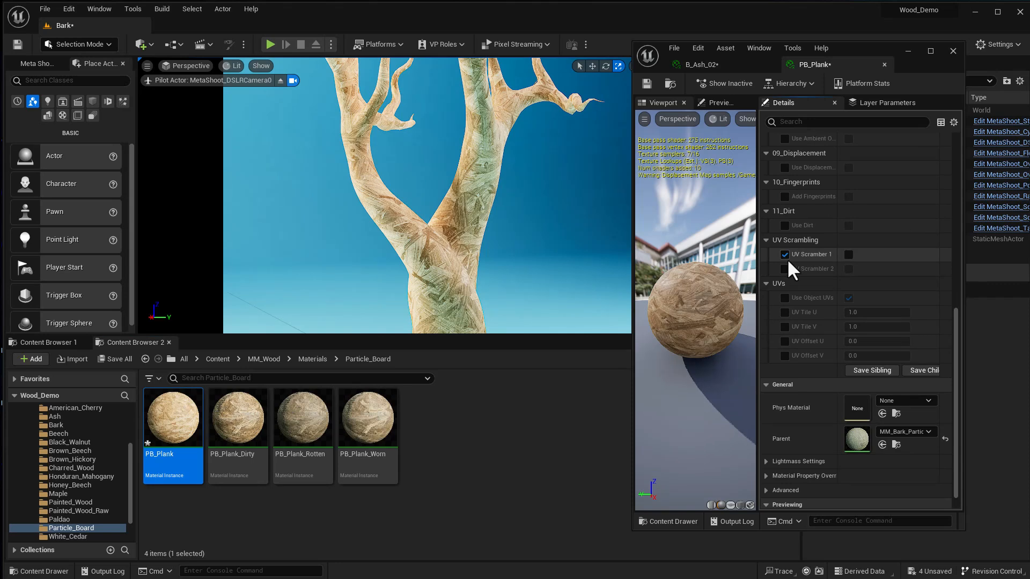
click(847, 255)
click(785, 225)
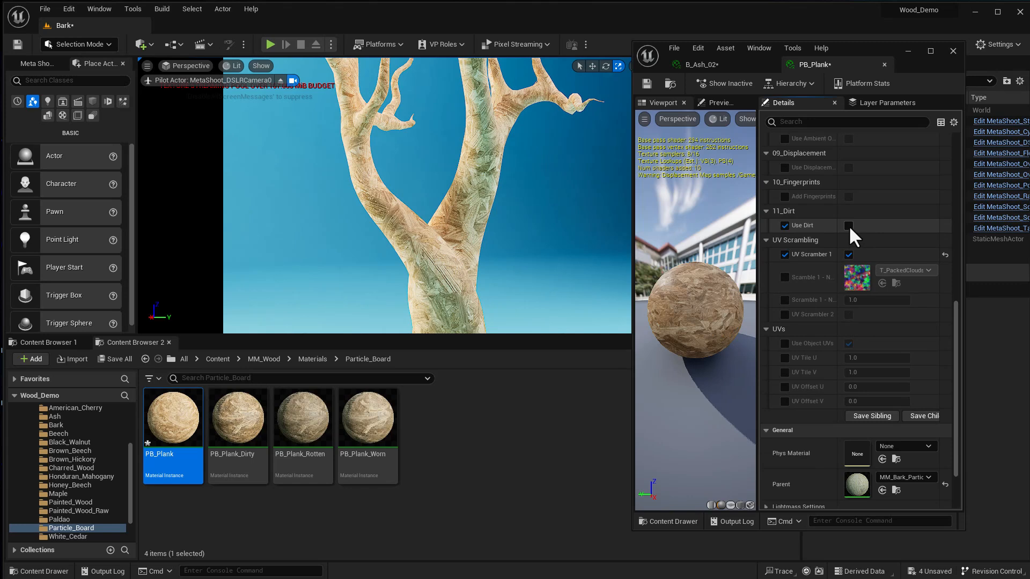
click(849, 226)
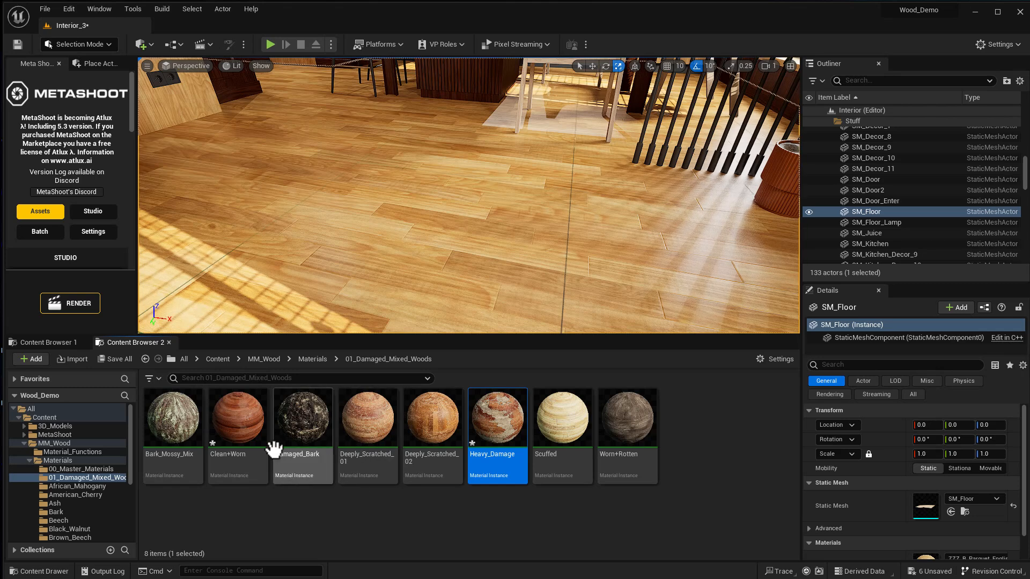
Apply Clean+Worn from the 01_Damaged_Mixed_Woods folder to the interior floor and set its Texture Scaling to 5.0.
mouse_move(232, 429)
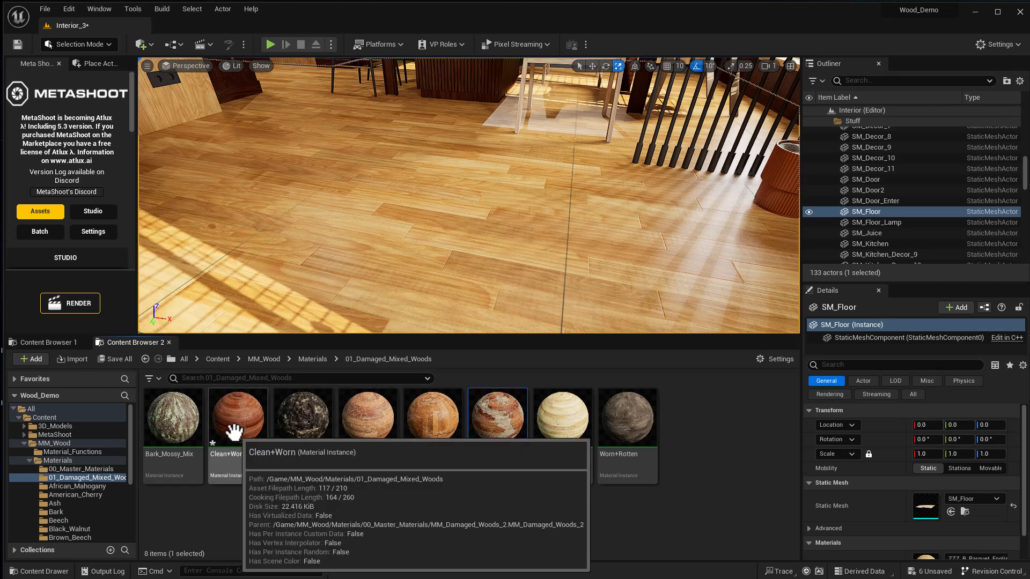
drag(238, 428, 391, 258)
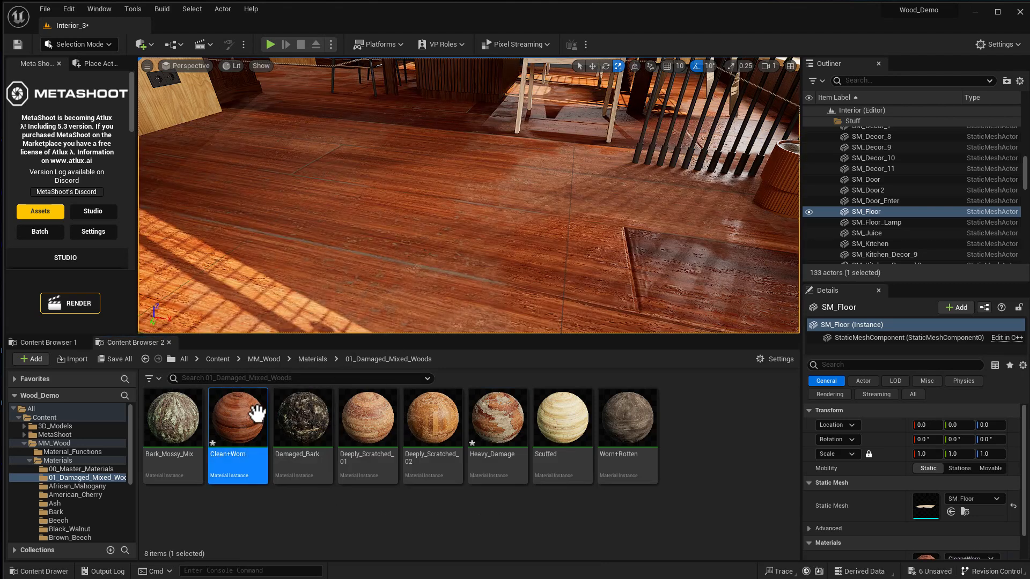
double_click(260, 420)
click(814, 165)
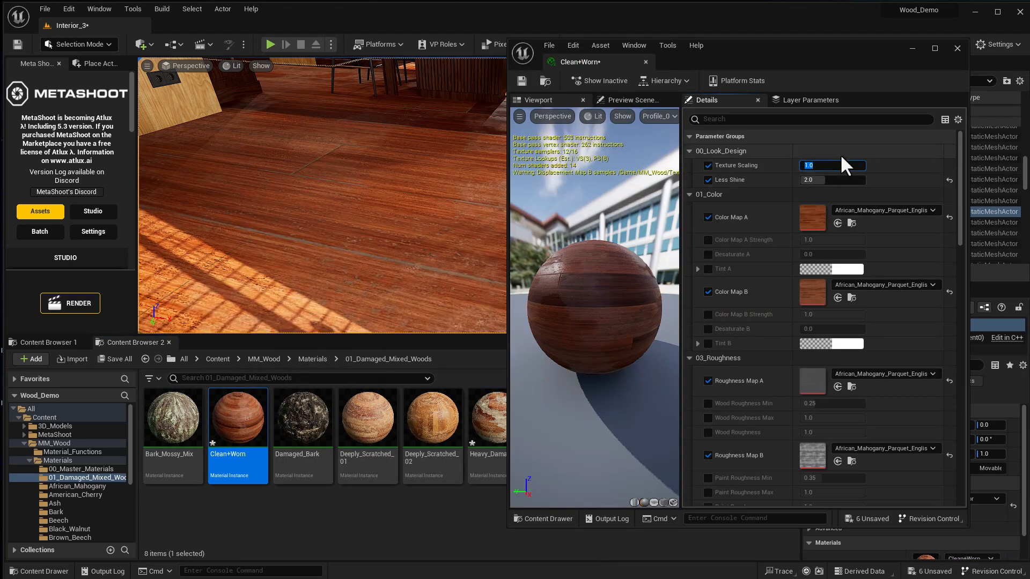
key(Return)
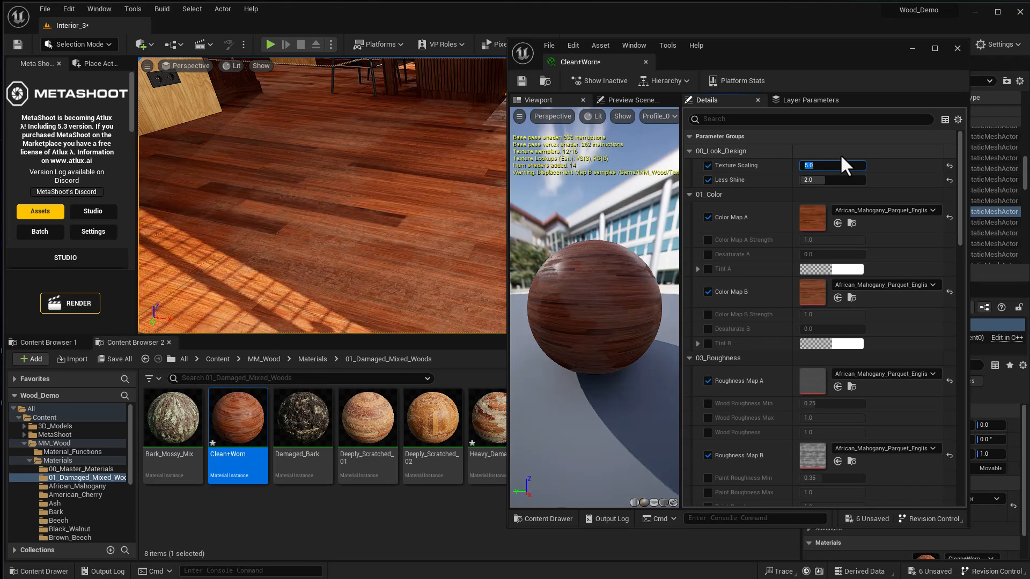
Set Clean+Worn's Texture Scaling to 6.0 and widen the parameter area of its material instance editor.
text(60)
key(Return)
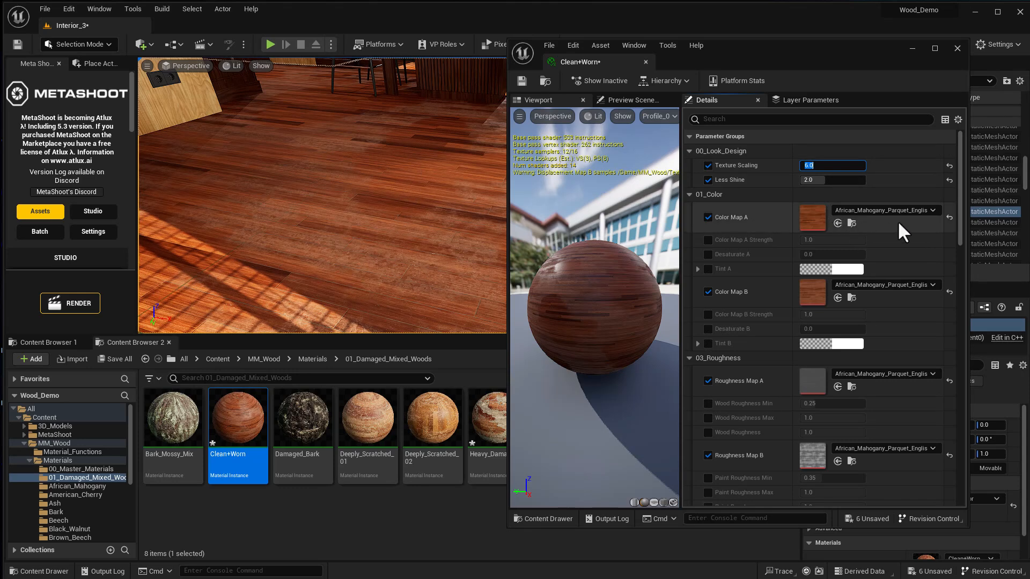
drag(681, 241, 608, 254)
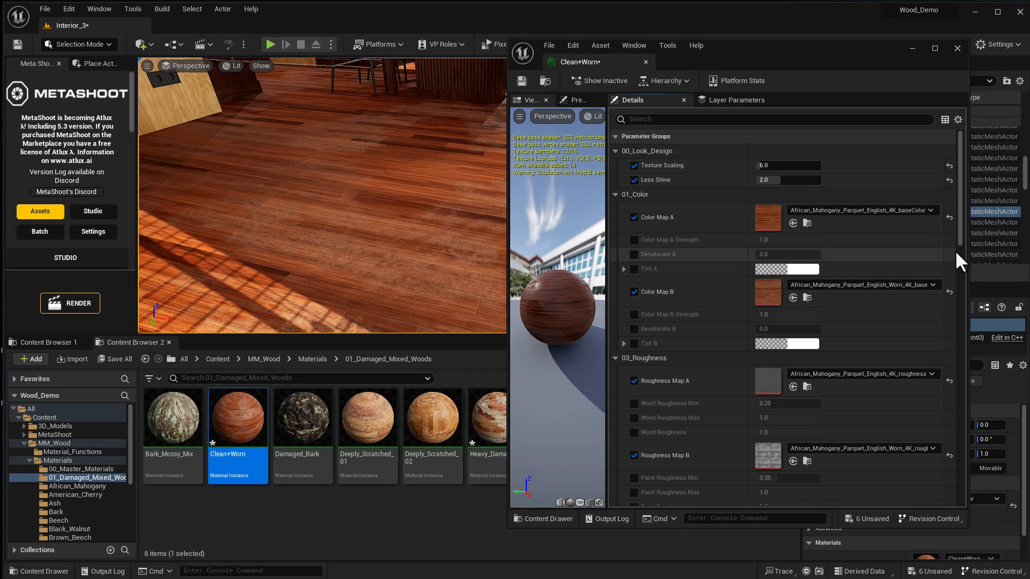
Try the Use Damage Mixer option in Clean+Worn's mixer settings.
drag(958, 233, 941, 400)
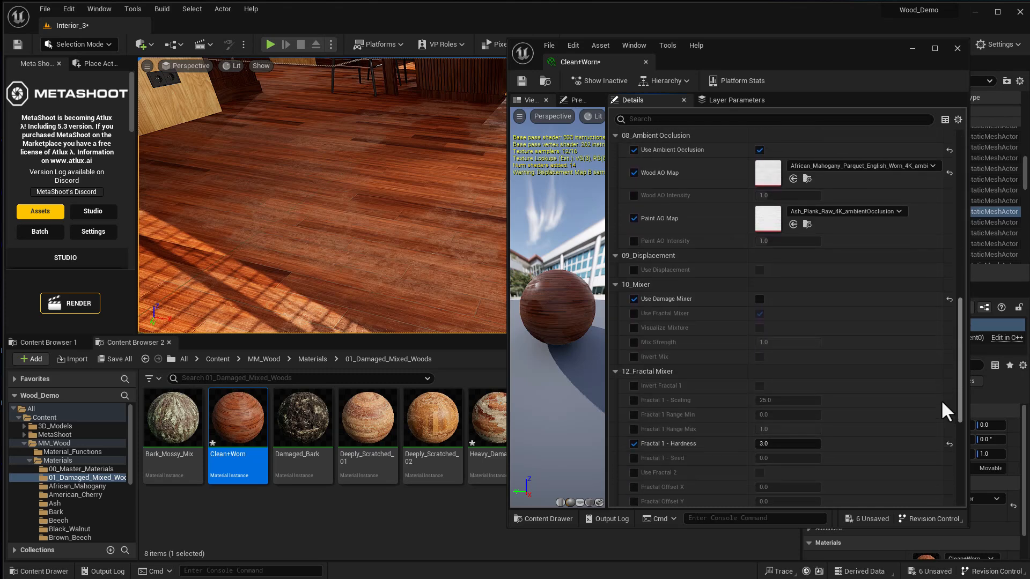
click(759, 314)
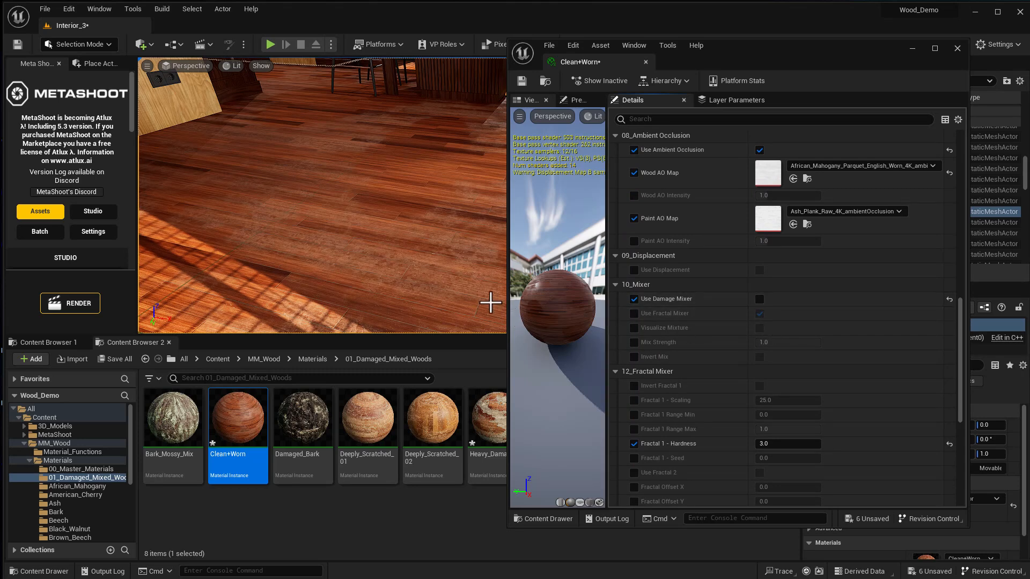
click(760, 299)
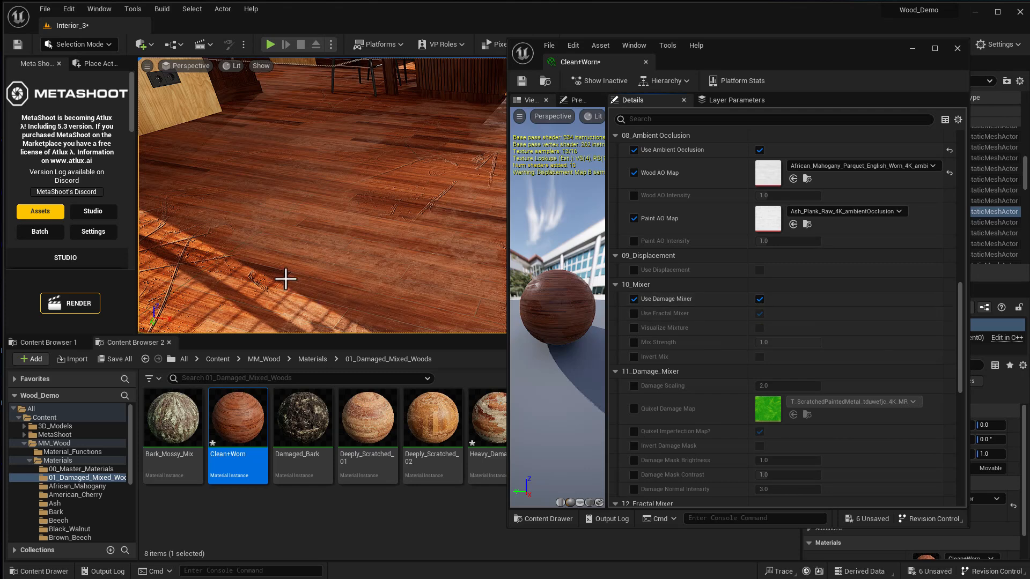
click(759, 300)
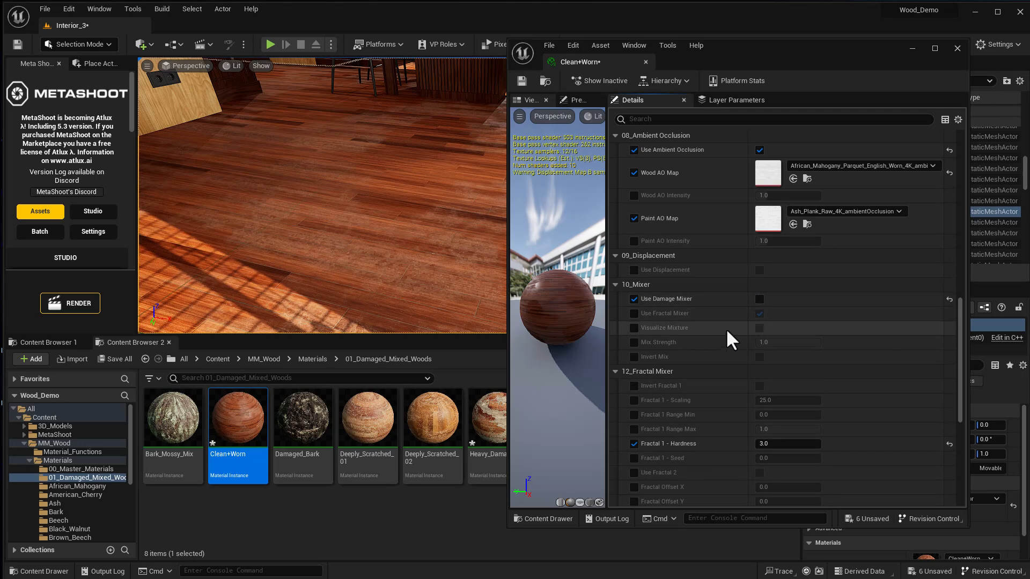
Enable Clean+Worn's Fractal 1 Scaling override and set Fractal 1 Range Min to 0.2 and Range Max to about 0.696.
scroll(713, 357, down, 2)
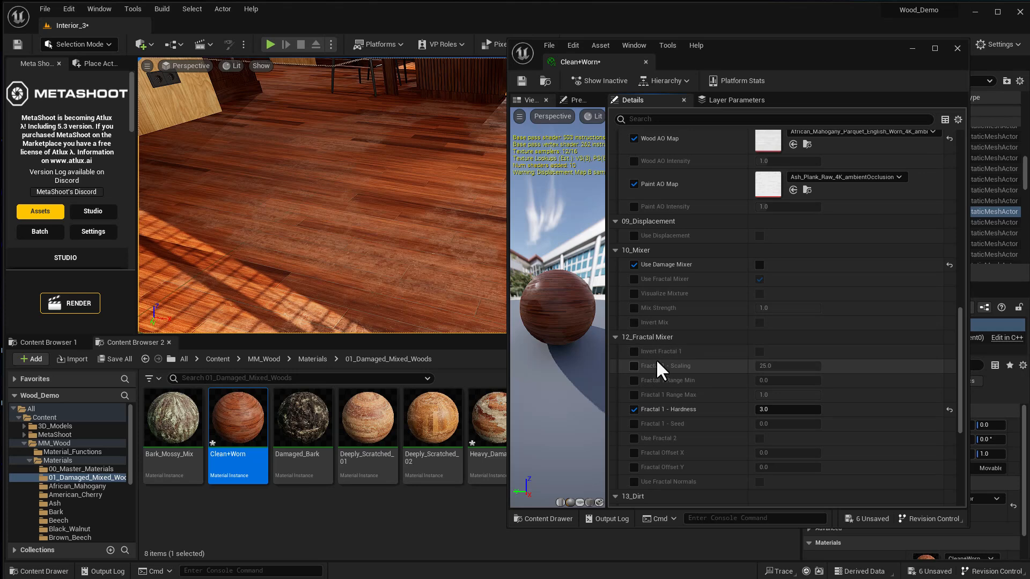
click(760, 352)
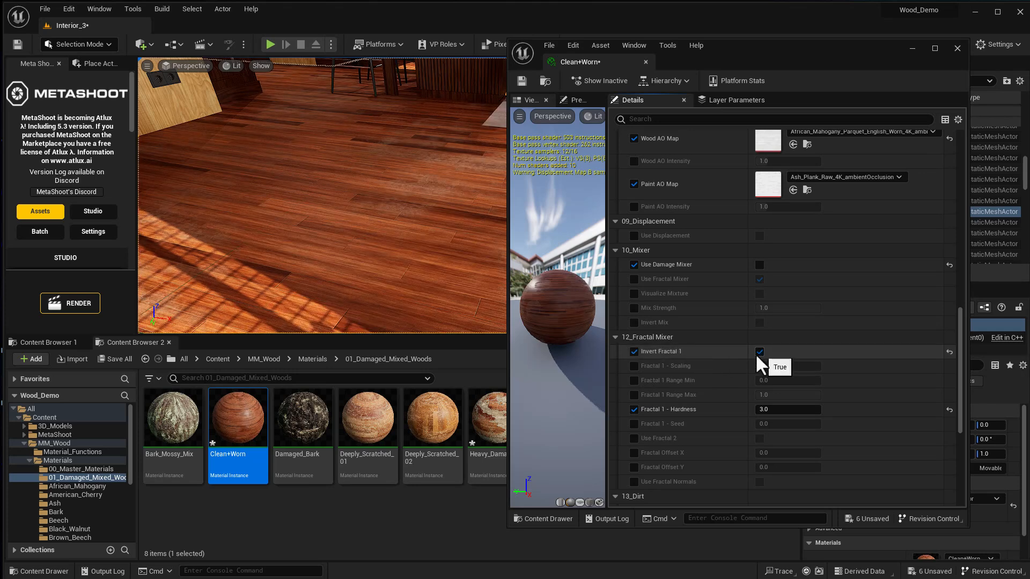
click(759, 352)
click(634, 366)
click(634, 380)
drag(778, 380, 847, 409)
click(634, 395)
right_drag(370, 162, 371, 167)
key(w)
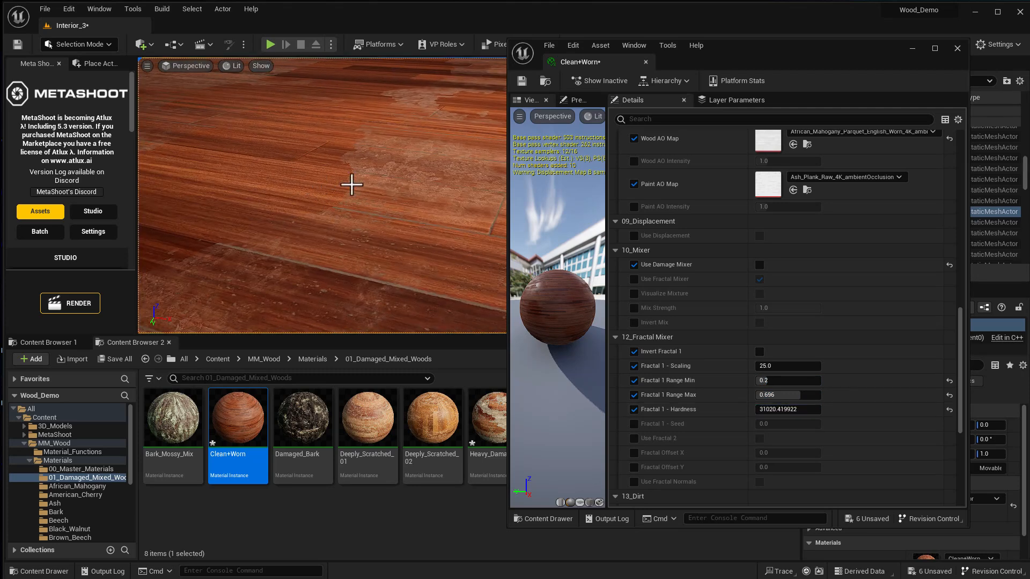
Set Fractal 1 Hardness on Clean+Worn to 3.0.
click(789, 410)
text(3)
key(Return)
right_drag(334, 250, 335, 255)
key(s)
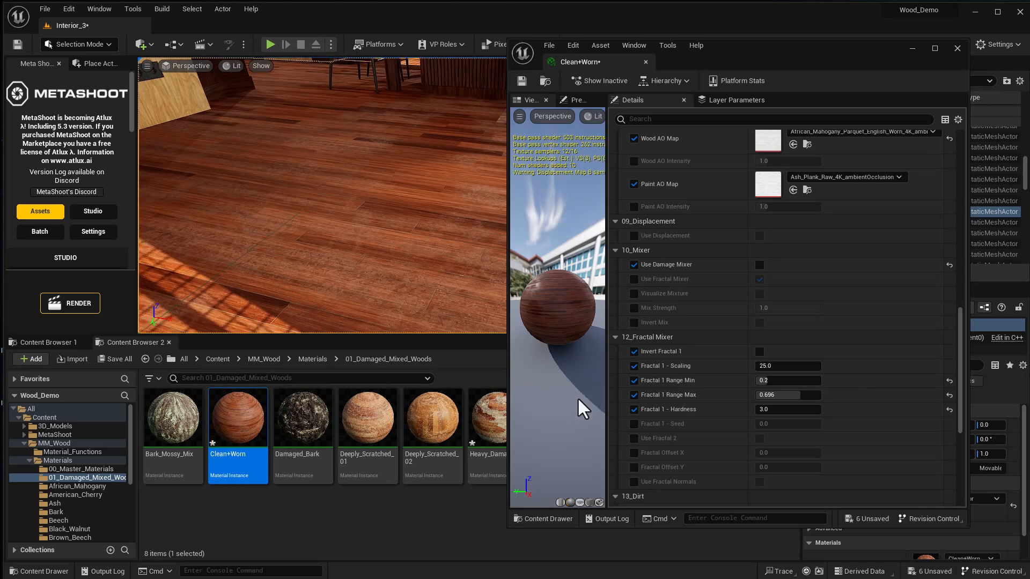
Set Fractal 1 Seed to about 1.22 and enable Fractal 2 with its Scaling at about 23.79.
click(634, 424)
click(634, 438)
click(758, 439)
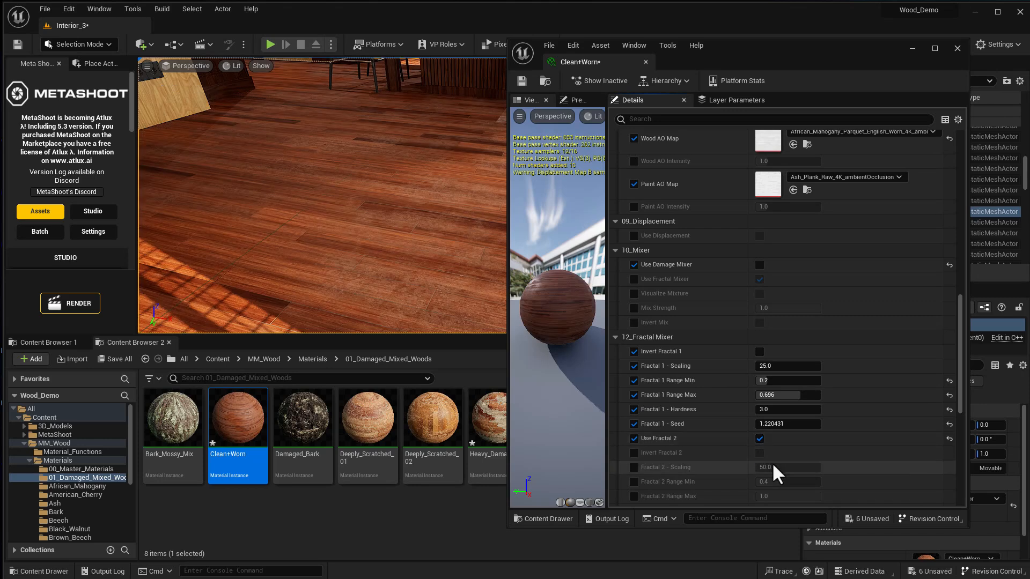
click(634, 468)
drag(788, 468, 755, 443)
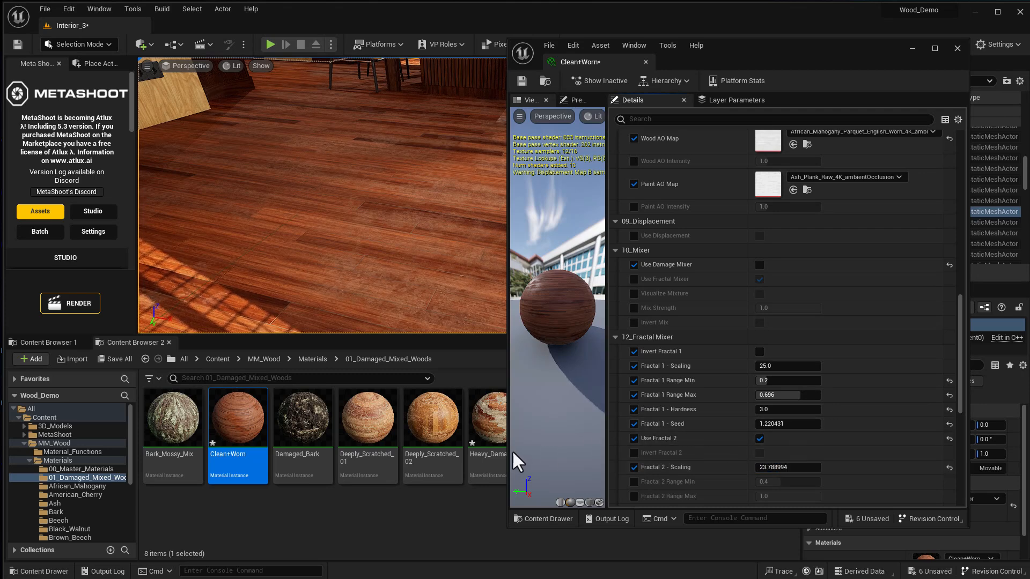
Apply Deeply_Scratched_01 to the interior floor and set its Texture Scaling to 6.0.
drag(374, 431, 341, 261)
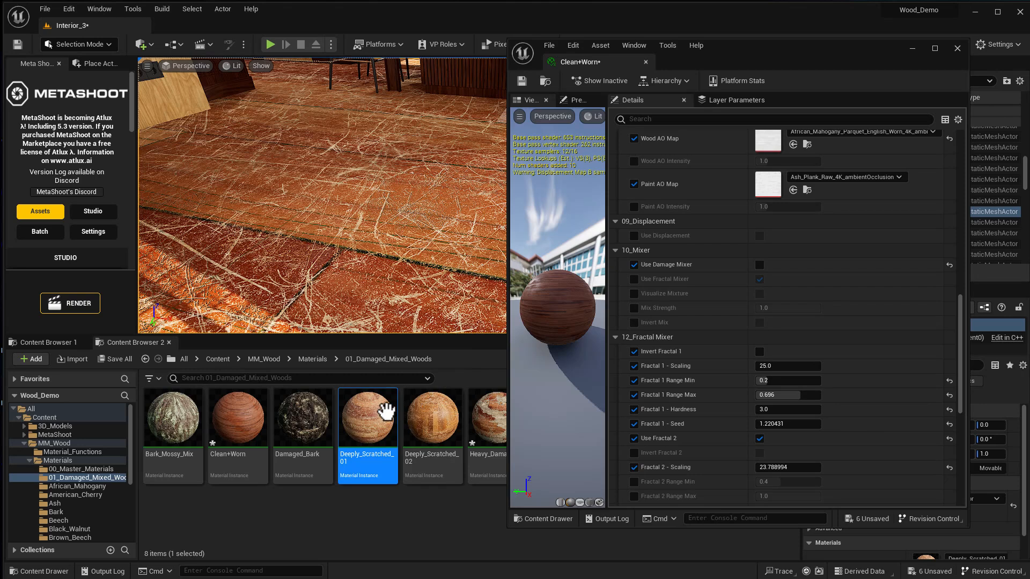
double_click(375, 414)
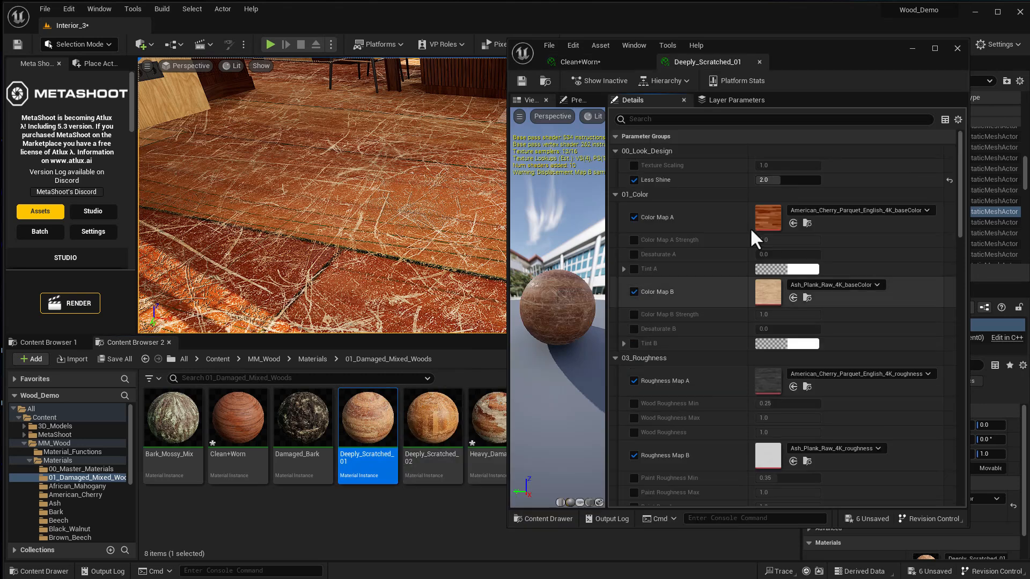
click(635, 166)
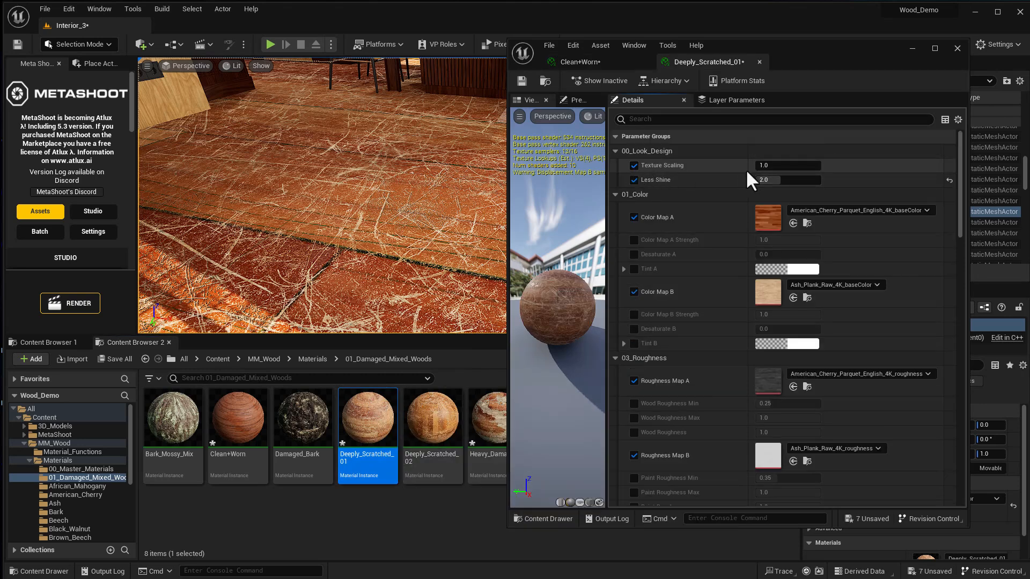
click(766, 165)
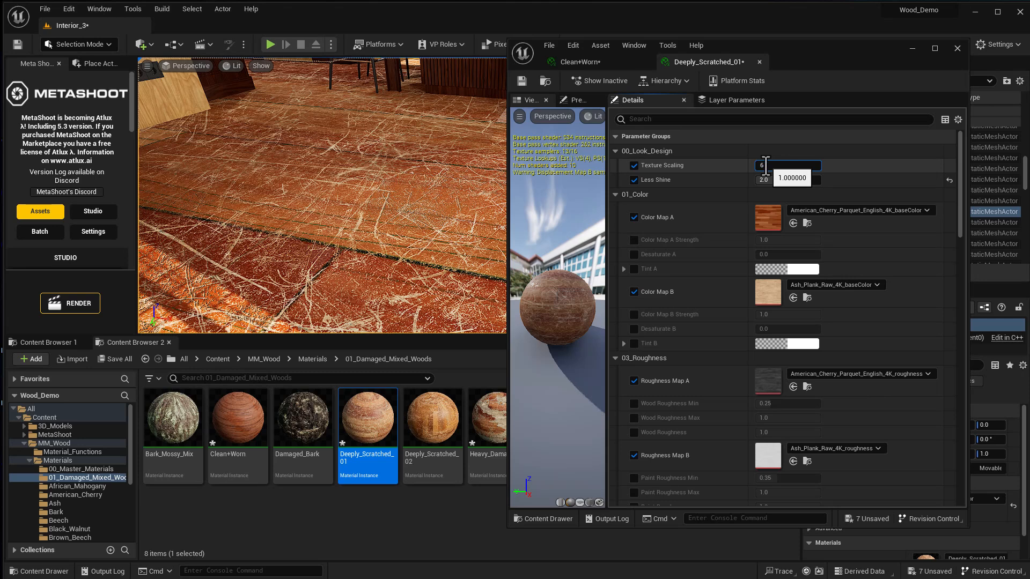
text(6)
key(Return)
Set Deeply_Scratched_01's Damage Scaling to 6.0 and enable its B&W Damage Map override.
drag(962, 205, 929, 379)
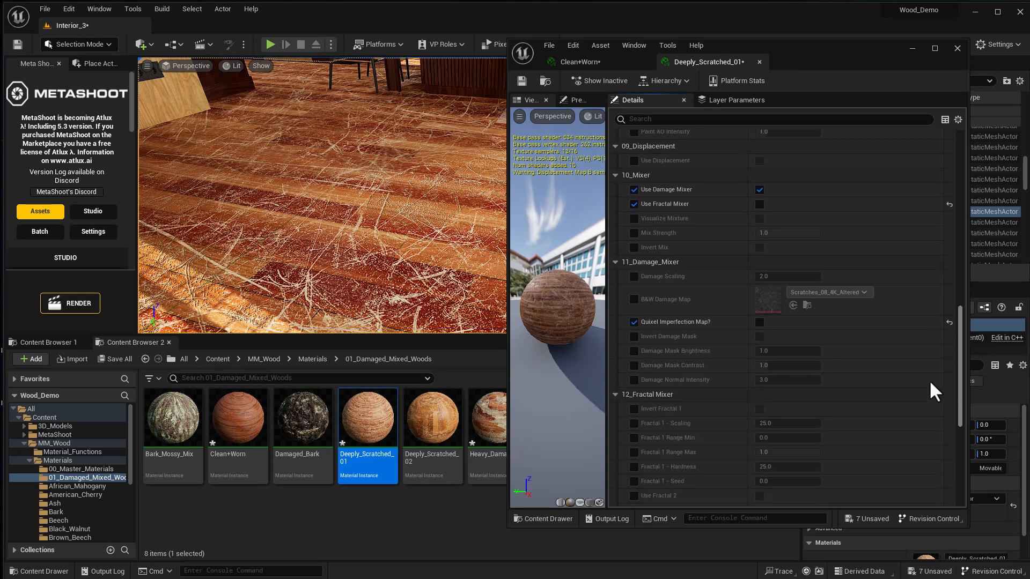
click(634, 276)
click(765, 277)
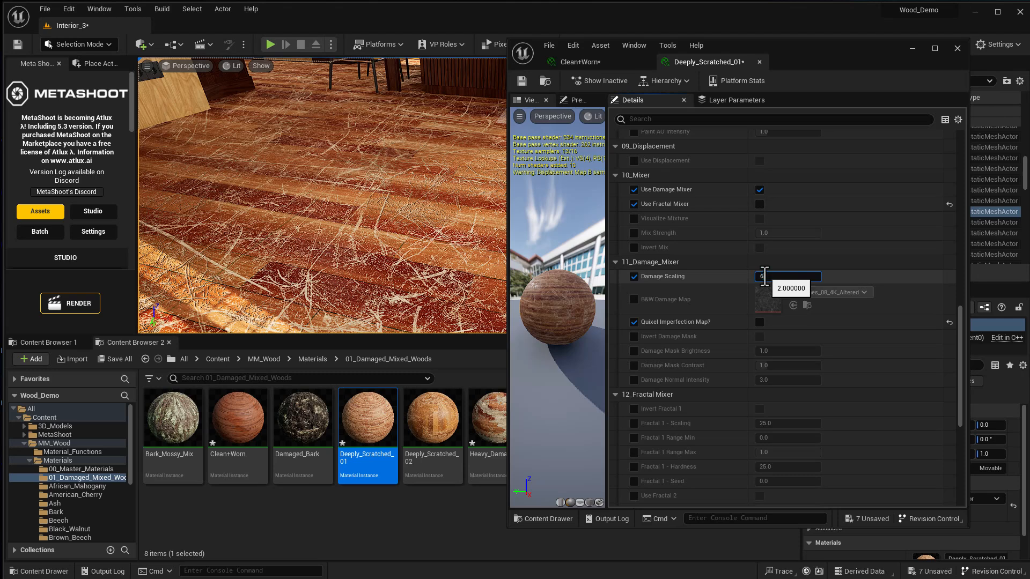
text(6)
key(Return)
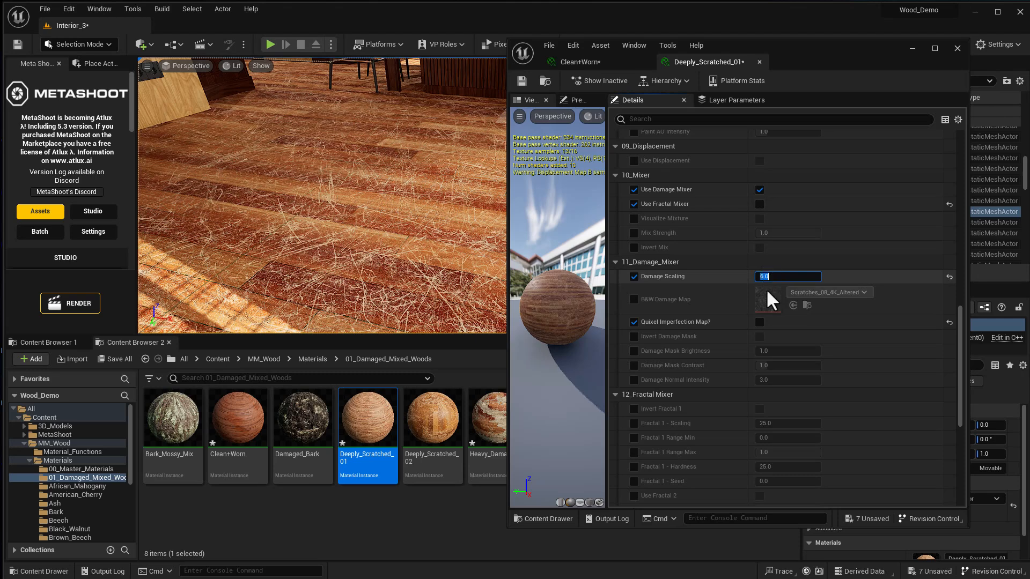
click(634, 299)
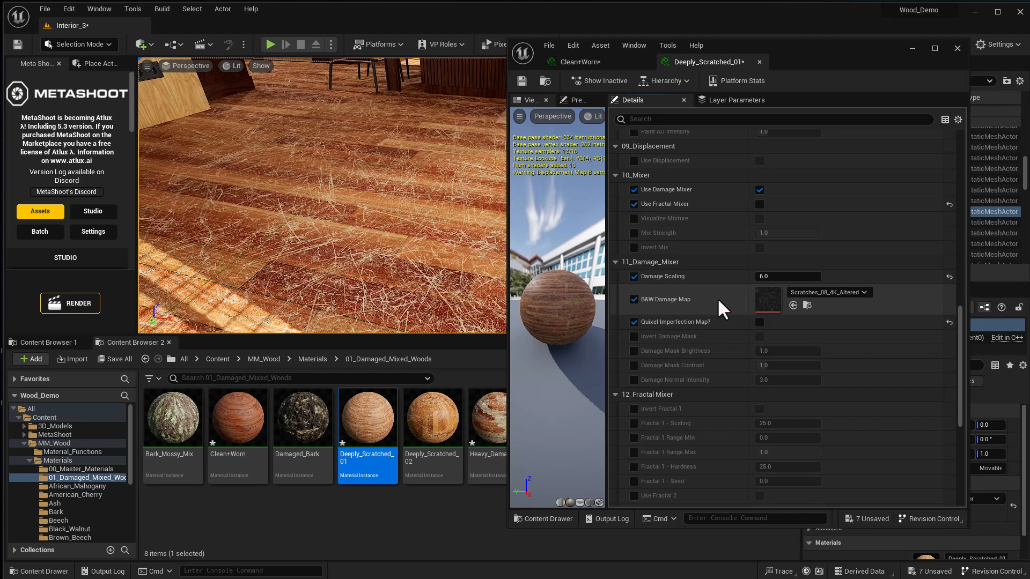
Try the Quixel Imperfection Map option and inspect the red channel of its scratched painted metal texture.
drag(962, 339, 965, 161)
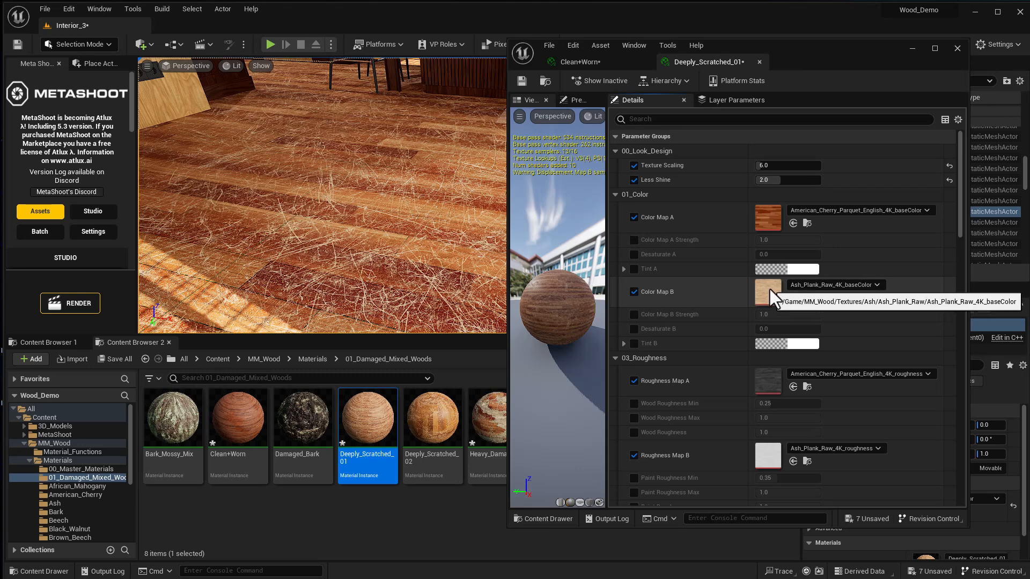
drag(958, 224, 922, 424)
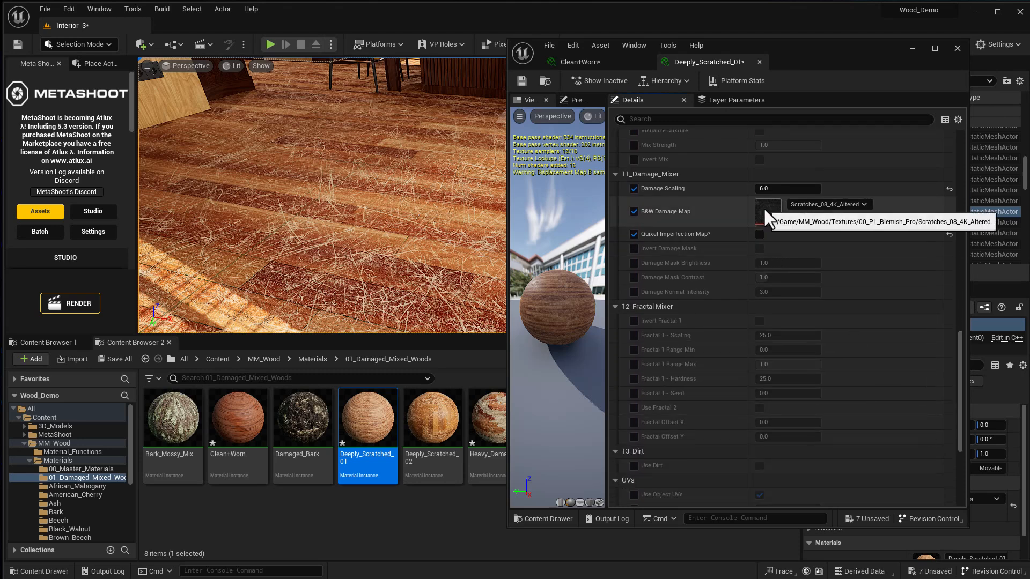
click(760, 233)
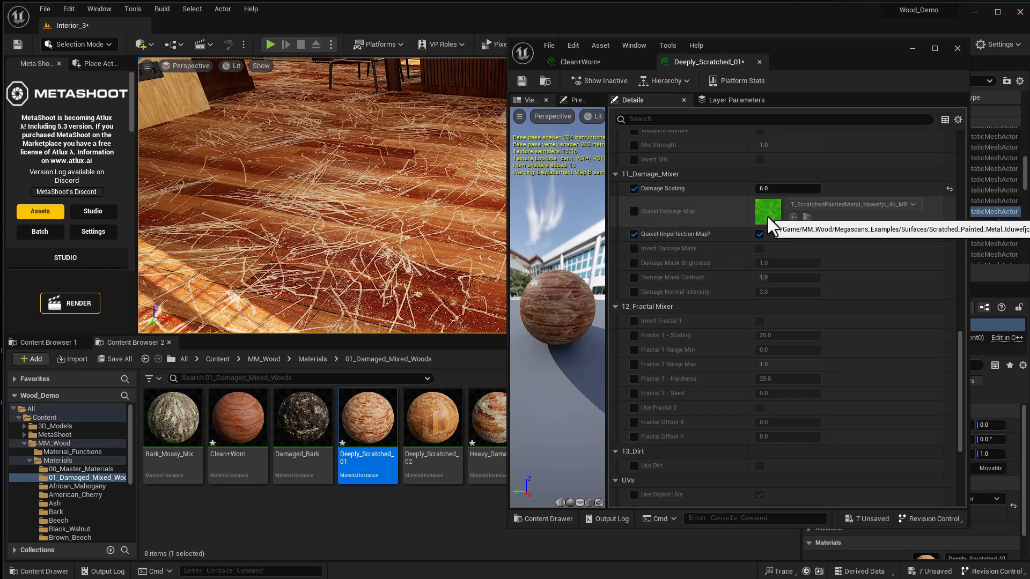
double_click(766, 213)
click(686, 82)
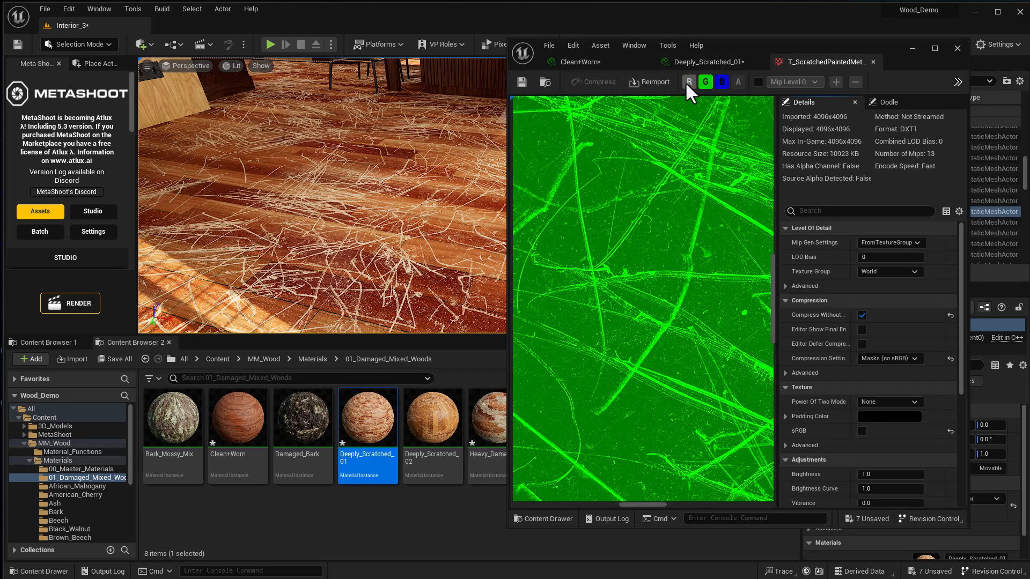
click(686, 83)
click(700, 84)
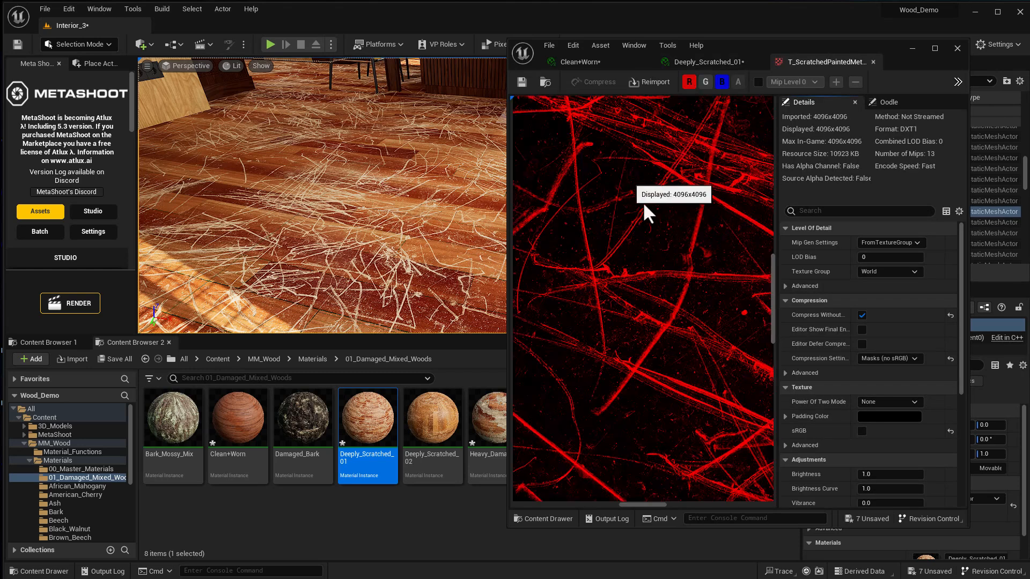
click(873, 62)
click(757, 231)
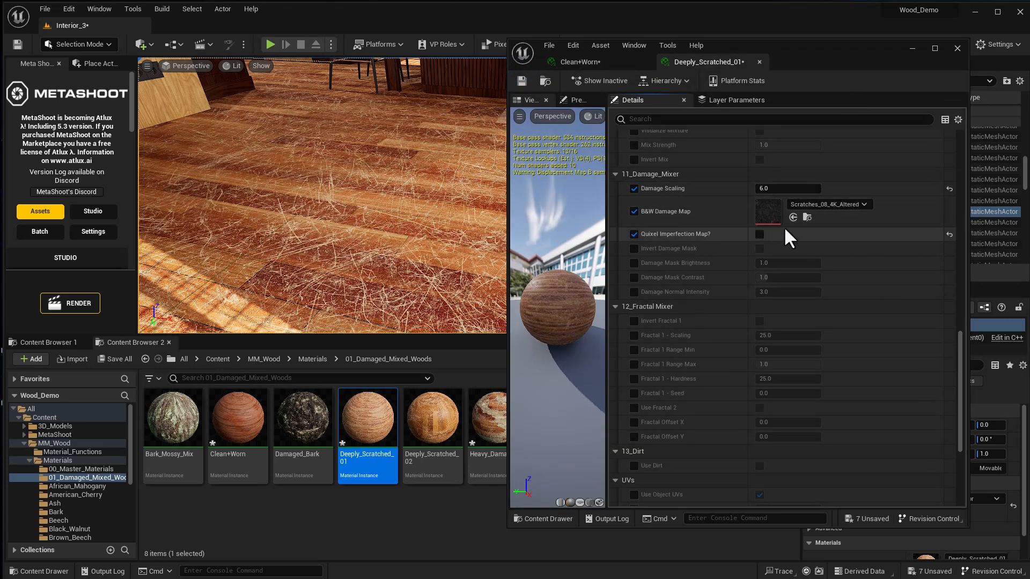
Set Deeply_Scratched_01's Damage Mask Brightness to about 3.9 and Damage Mask Contrast to about 4.72.
click(634, 248)
click(634, 263)
drag(771, 266, 858, 266)
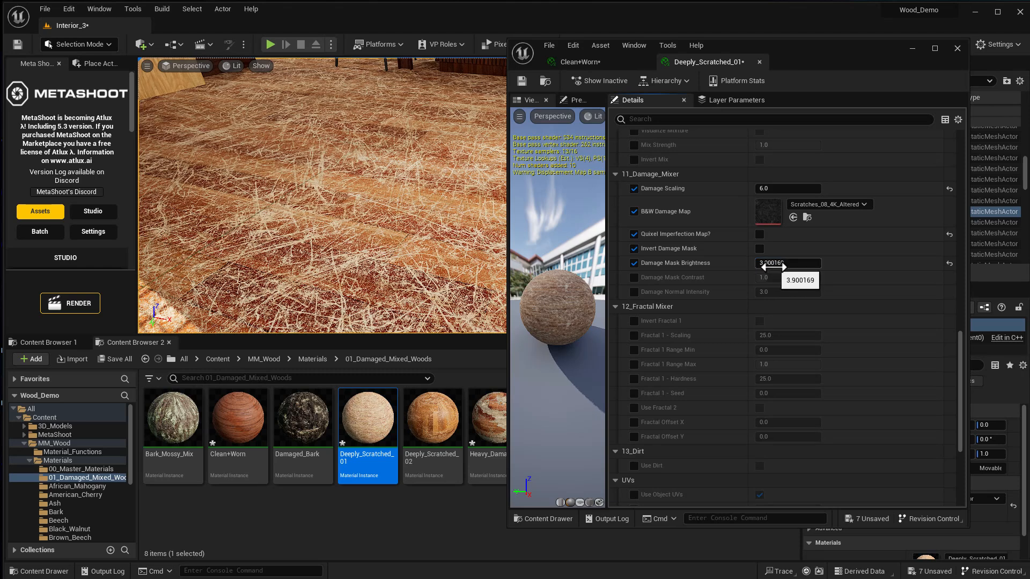
click(636, 278)
drag(768, 279, 816, 277)
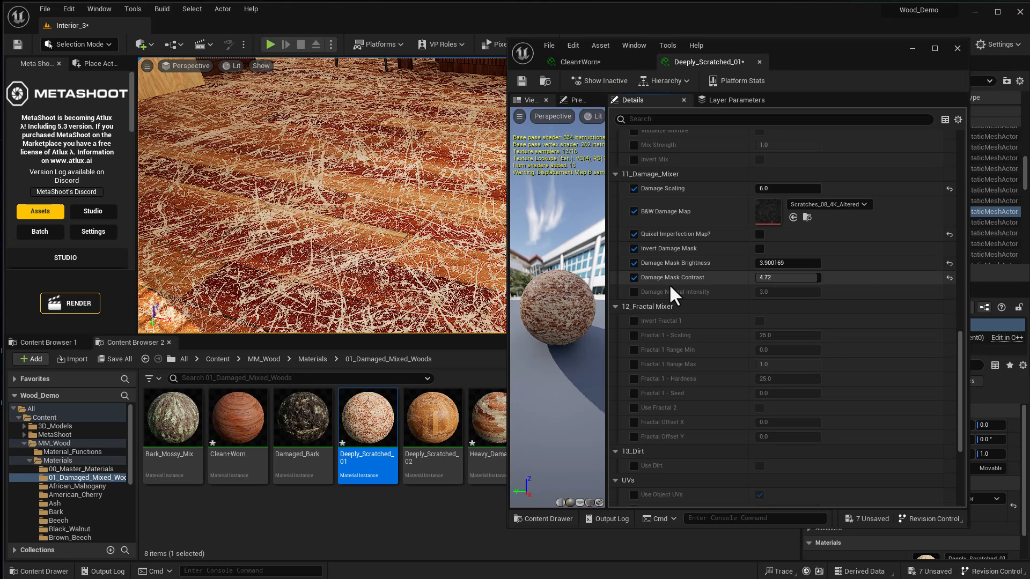
Enable Damage Normal Intensity on Deeply_Scratched_01 and set it to 0.0.
click(634, 292)
drag(772, 292, 761, 310)
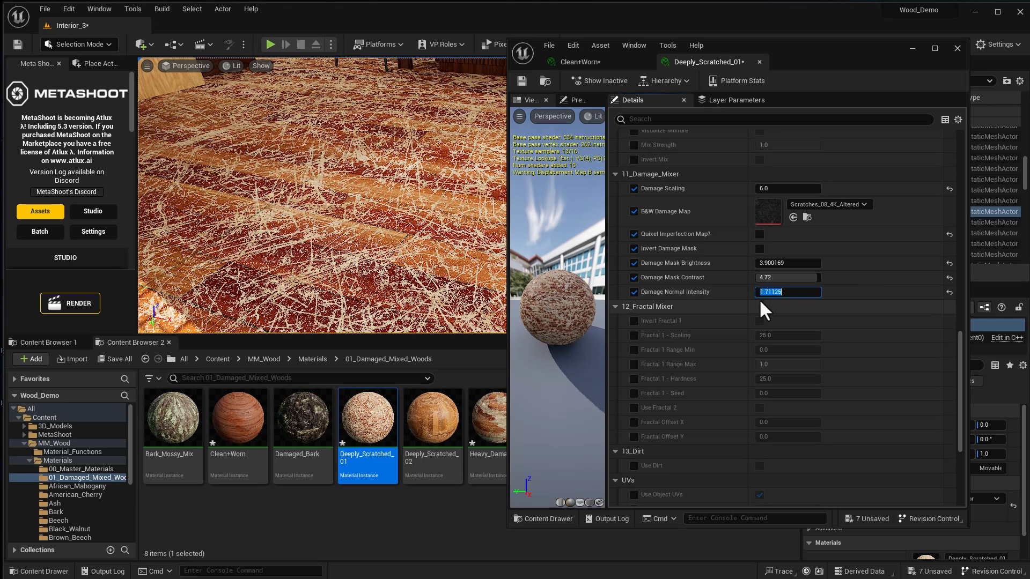
key(Return)
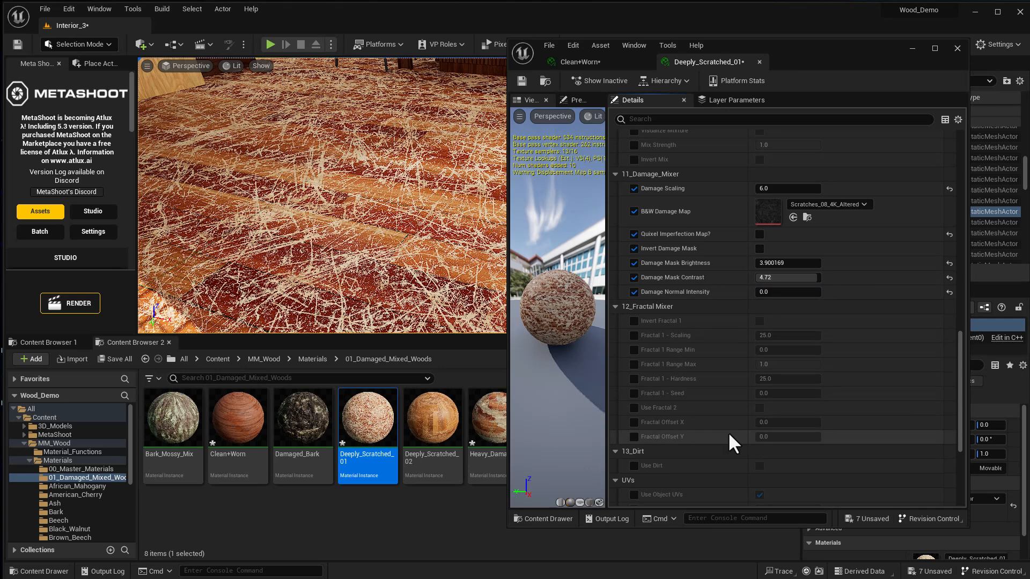
Apply Heavy_Damage to the interior floor and set its Texture Scaling to 5.
drag(503, 410, 374, 237)
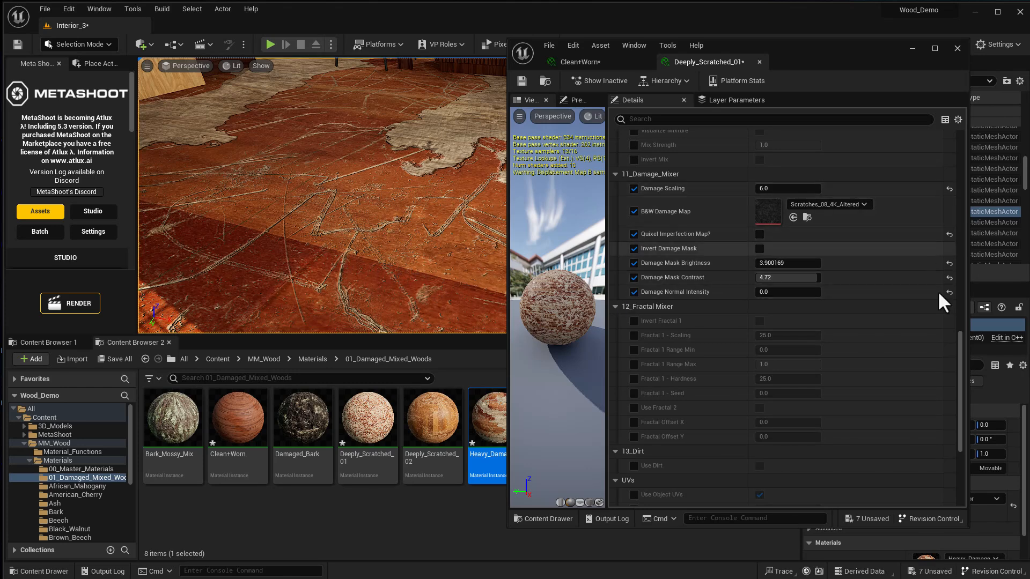
double_click(492, 423)
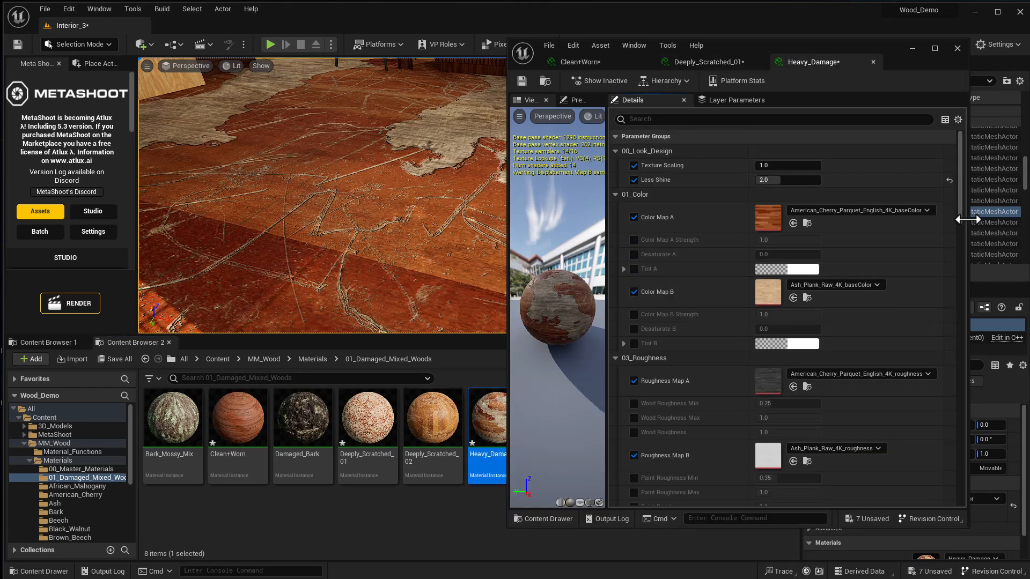
click(789, 165)
text(5)
key(Return)
On Heavy_Damage, set Fractal 1 - Scaling to about 72.97 and Damage Scaling to about 23.83.
drag(955, 199, 946, 357)
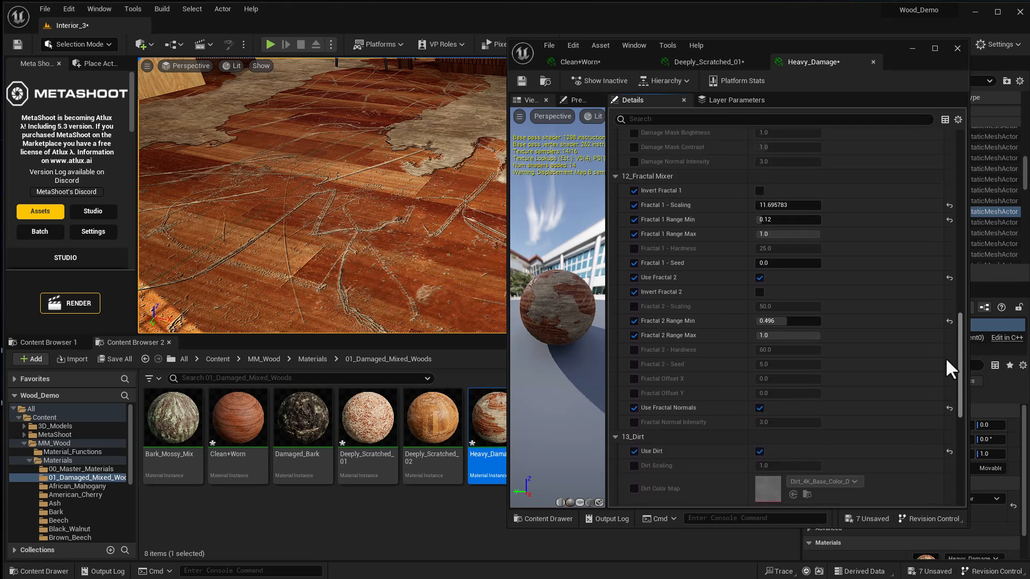
click(771, 210)
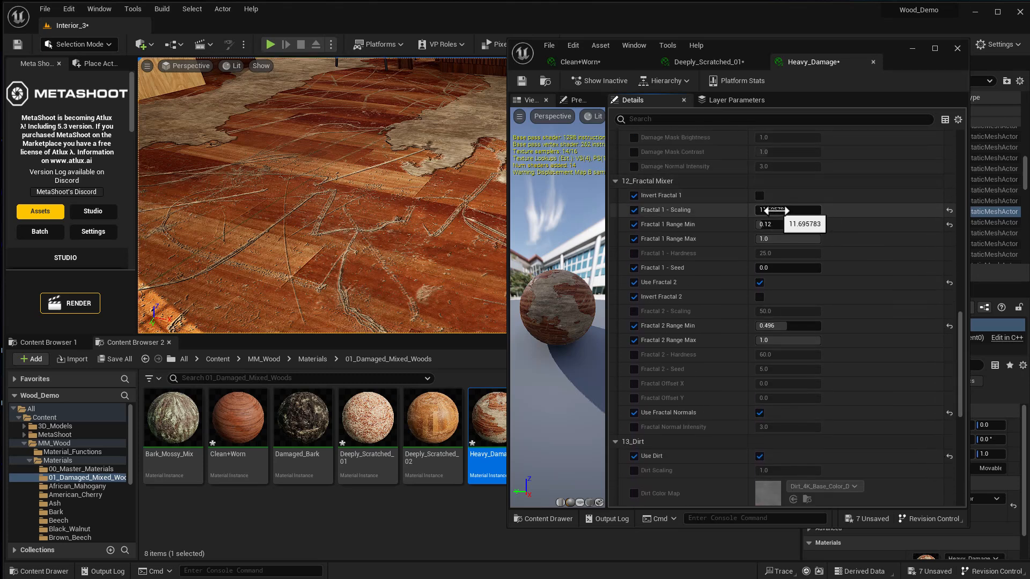
click(806, 211)
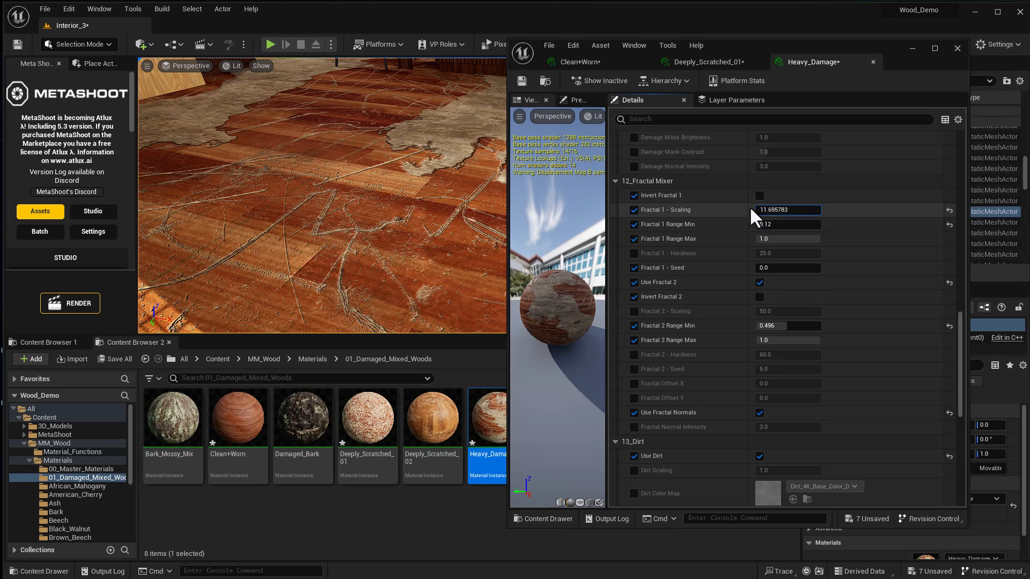
drag(773, 213, 852, 213)
drag(958, 327, 960, 286)
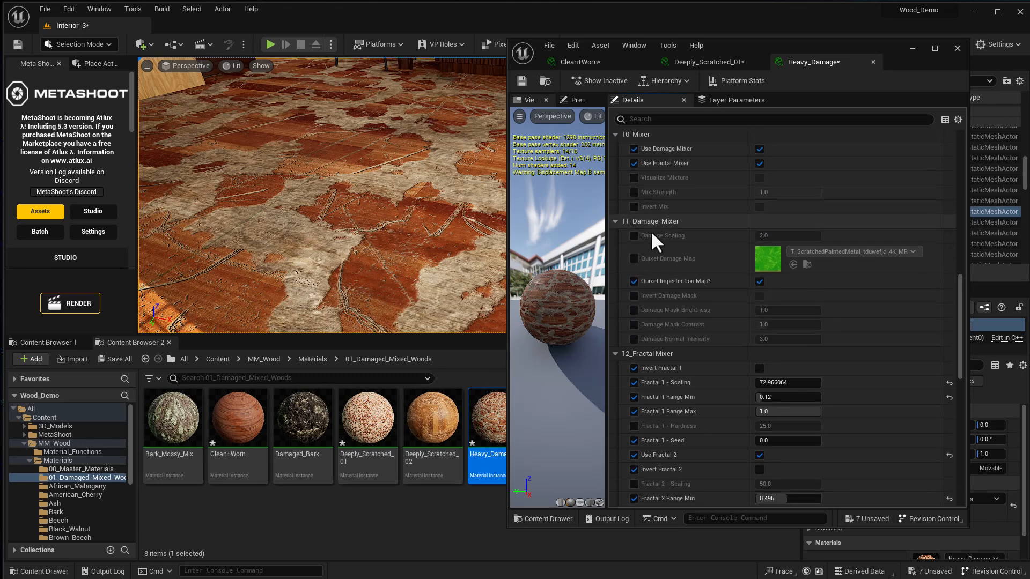
drag(758, 236, 818, 235)
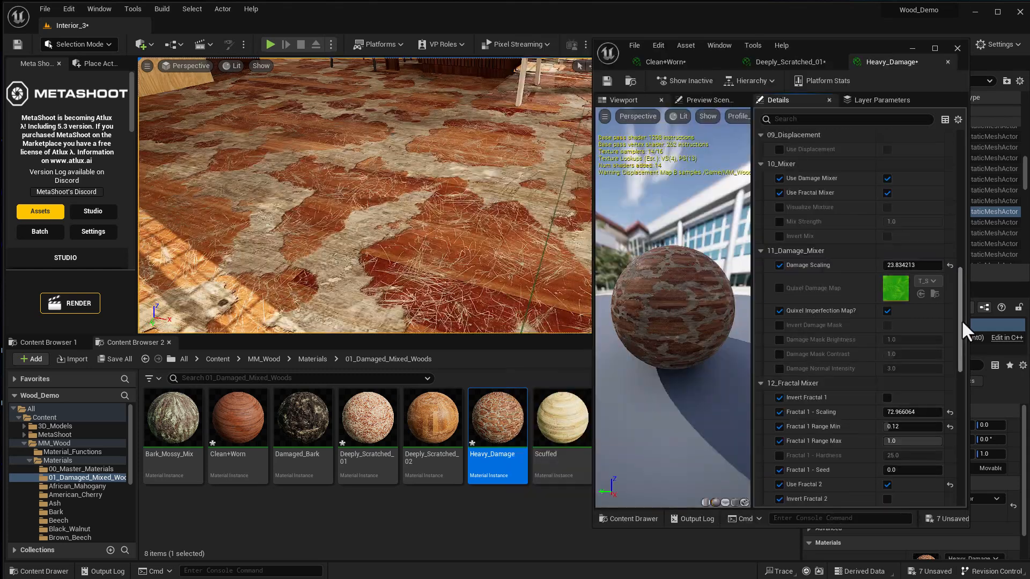
Set Heavy_Damage's Fractal 1 - Scaling to about 74.89 and Fractal 1 Range Max to about 0.94, with Use Fractal Normals off.
drag(962, 320, 962, 327)
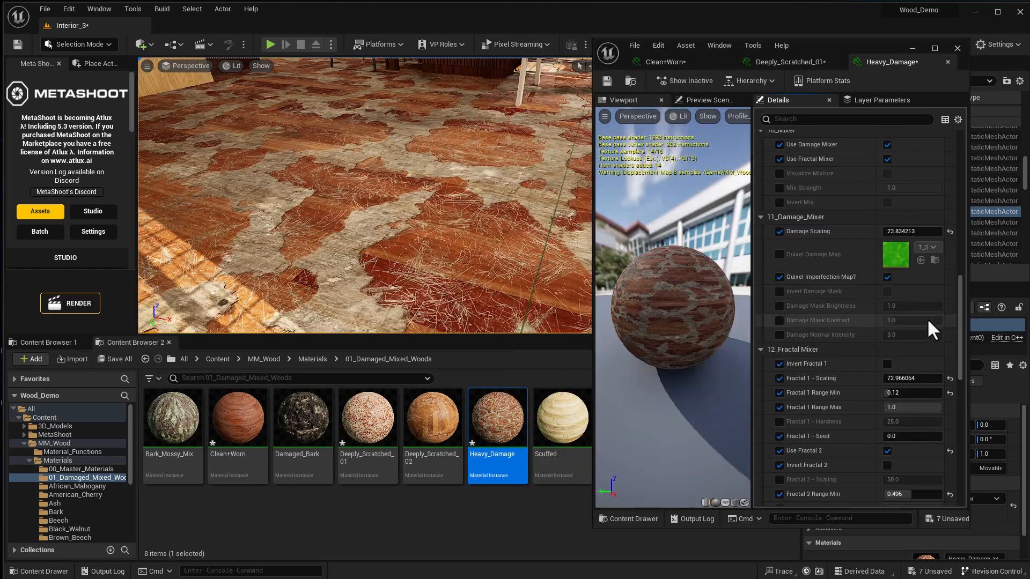
drag(958, 347, 908, 376)
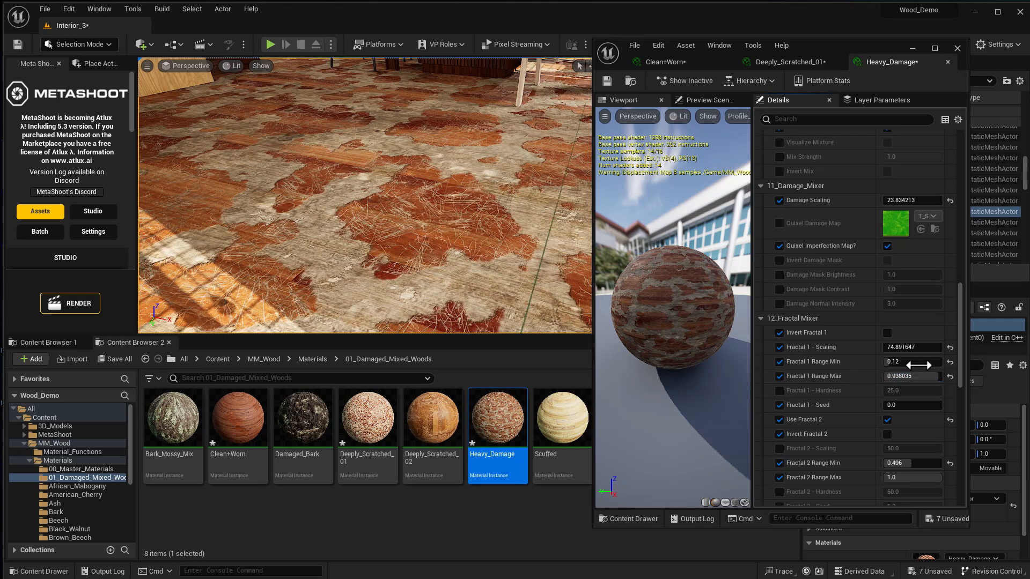
drag(960, 349, 949, 379)
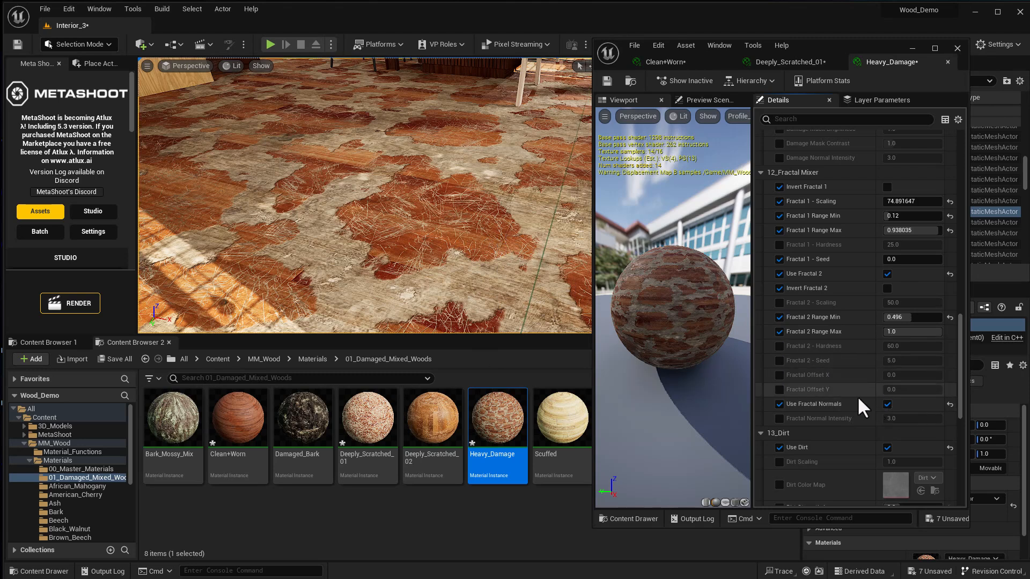
click(886, 405)
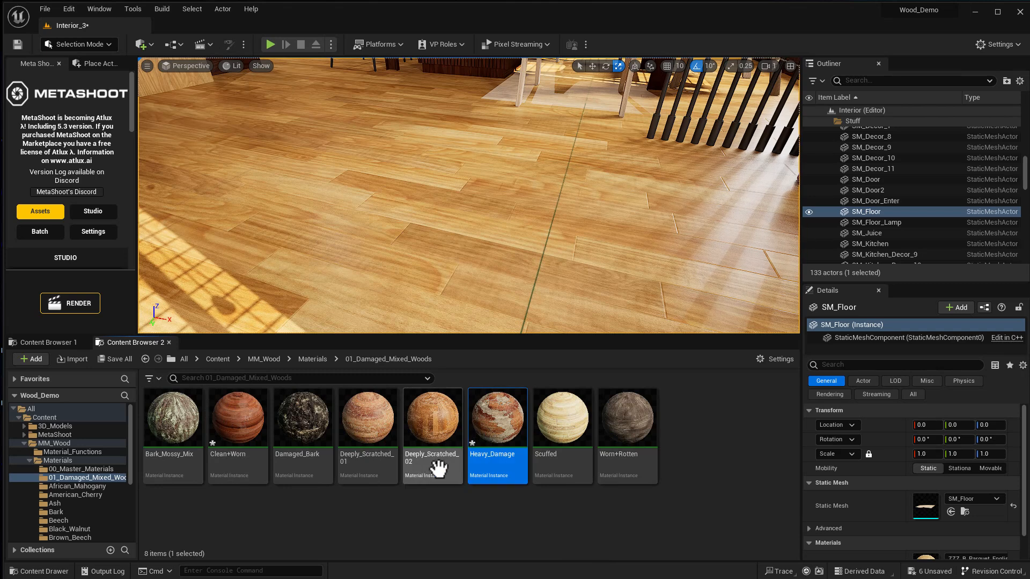
Duplicate the Deeply_Scratched_01 material instance and name the copy ZZZ_Deeply_Scratched_2.
click(375, 424)
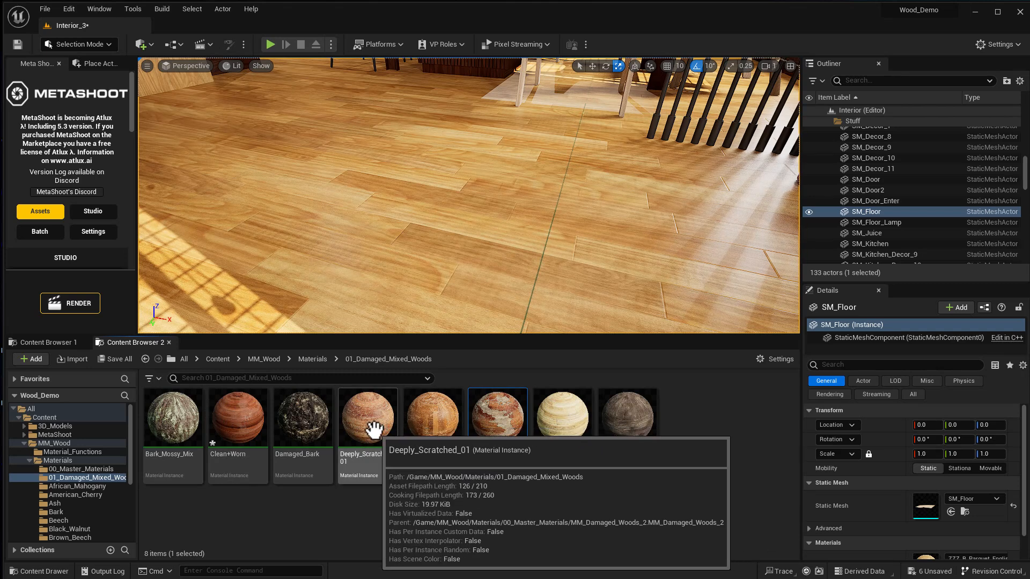
drag(689, 457, 697, 472)
click(709, 487)
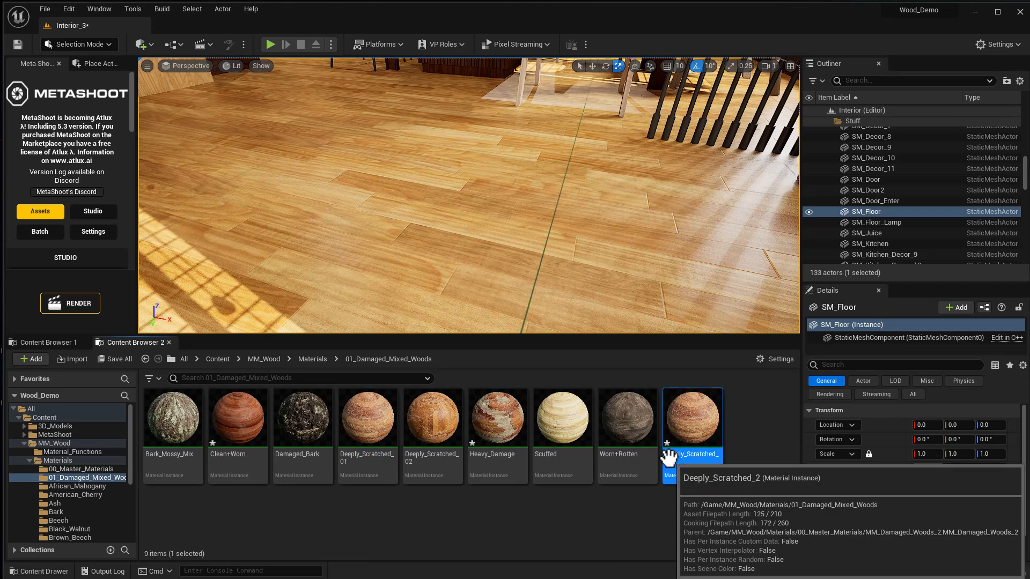
key(F2)
key(Home)
text(Z)
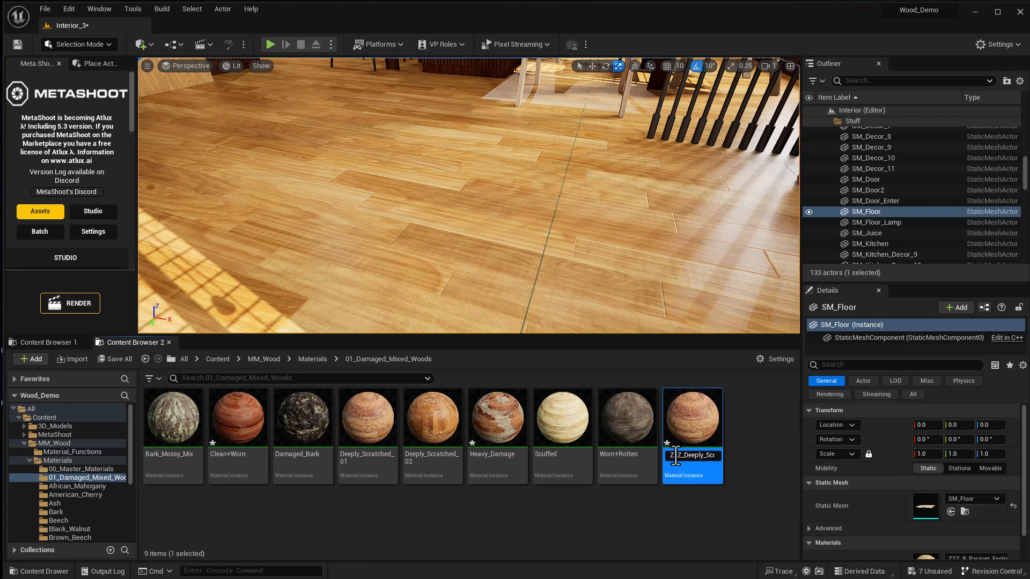
text(ZZ)
key(Return)
Apply ZZZ_Deeply_Scratched_2 to the interior floor and set its Texture Scaling to 6.
drag(662, 398, 501, 243)
double_click(701, 430)
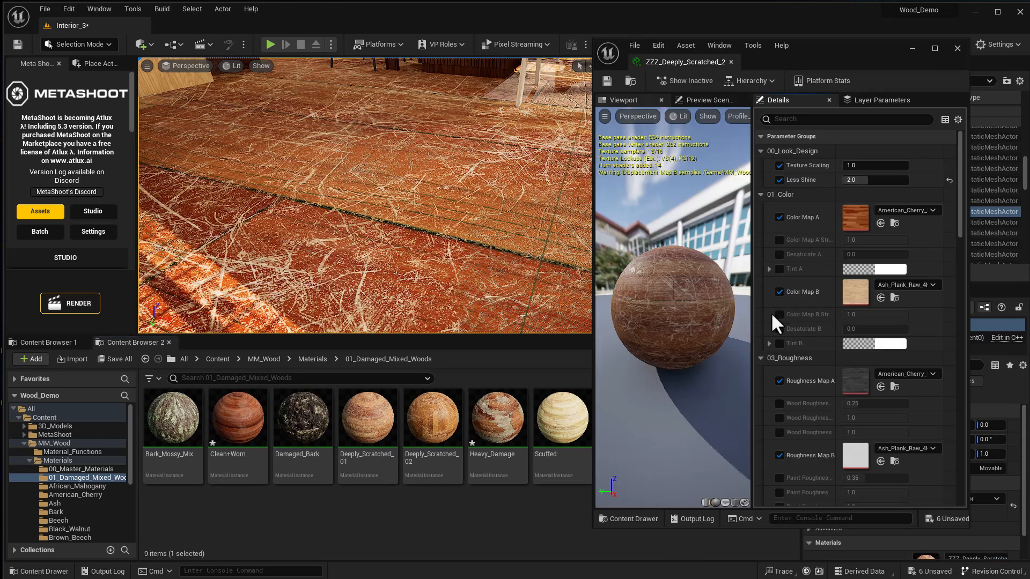
drag(855, 182, 869, 181)
click(868, 165)
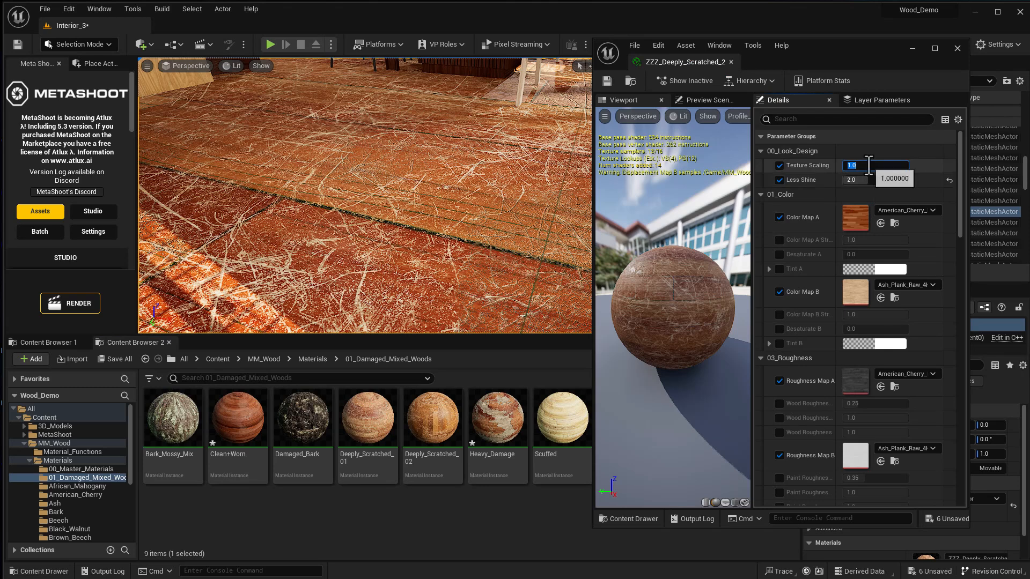
text(6)
key(Return)
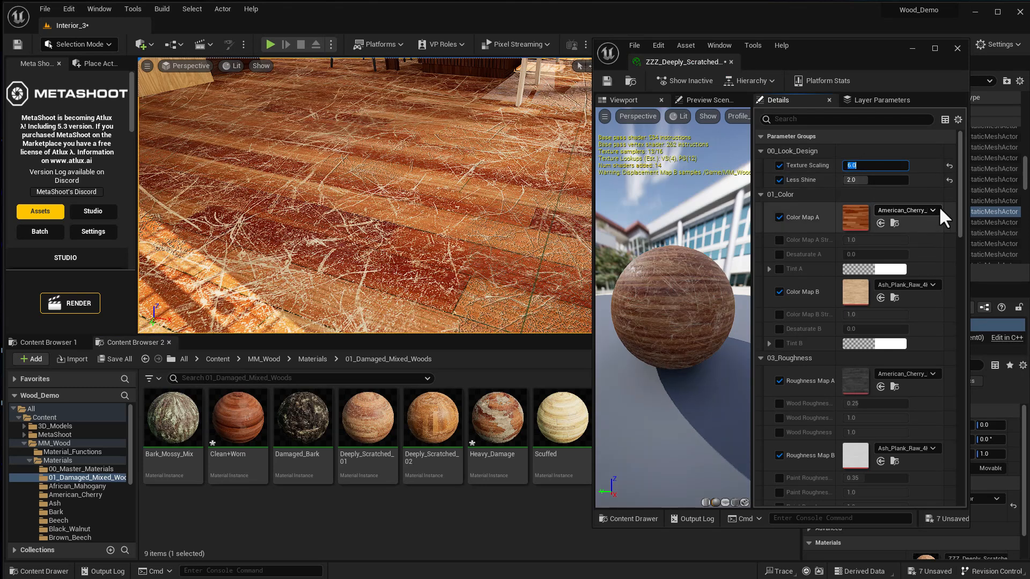
Enable Damage Scaling on ZZZ_Deeply_Scratched_2 and set it to 6.
drag(962, 196, 945, 353)
click(781, 374)
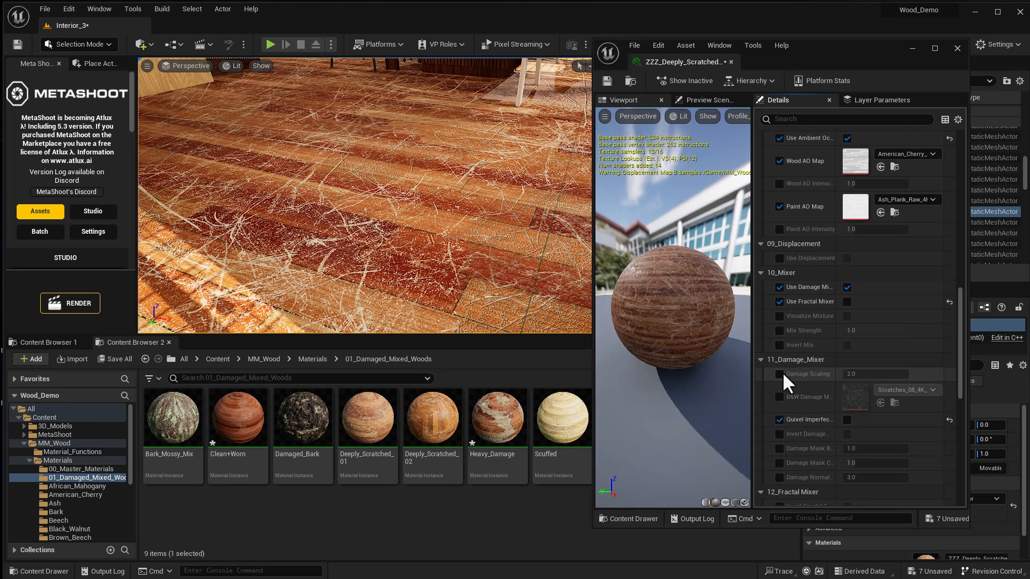
click(862, 375)
text(6)
key(Return)
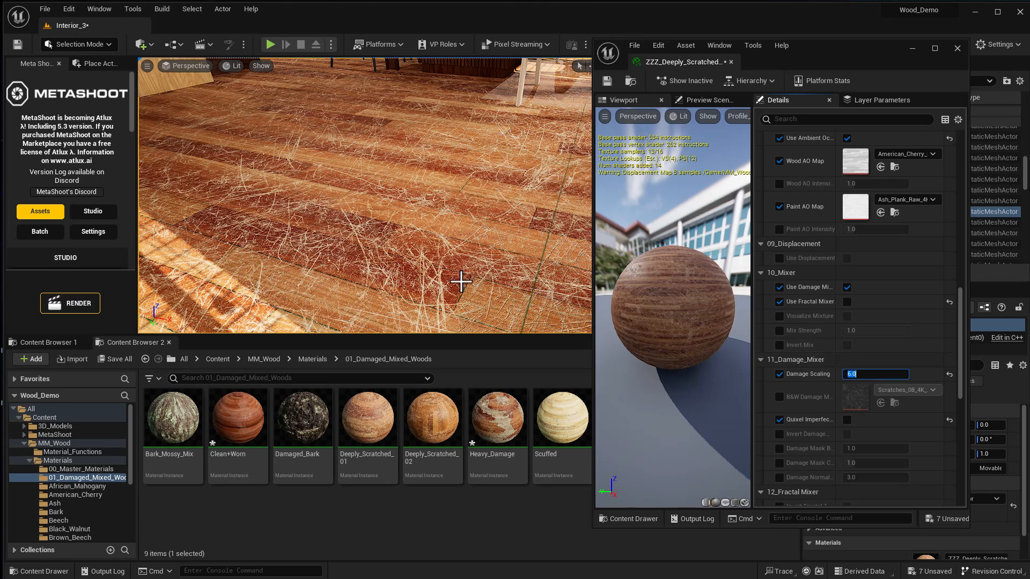
Assign the Brown_Beech_Parquet_English_Dirty base color, roughness and normal textures to Color Map A, Roughness Map A and Normal Map A.
drag(960, 318, 970, 163)
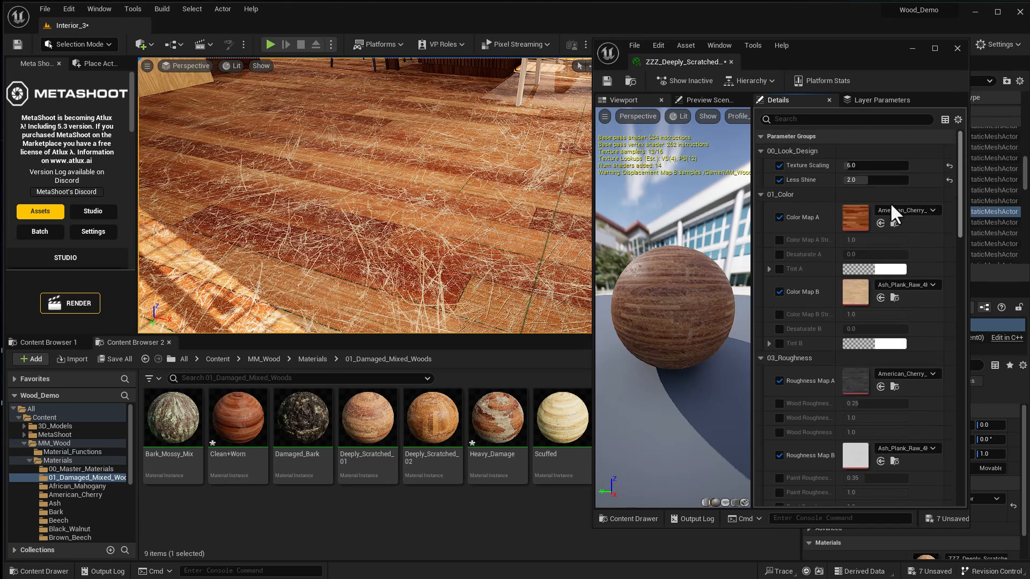
click(56, 343)
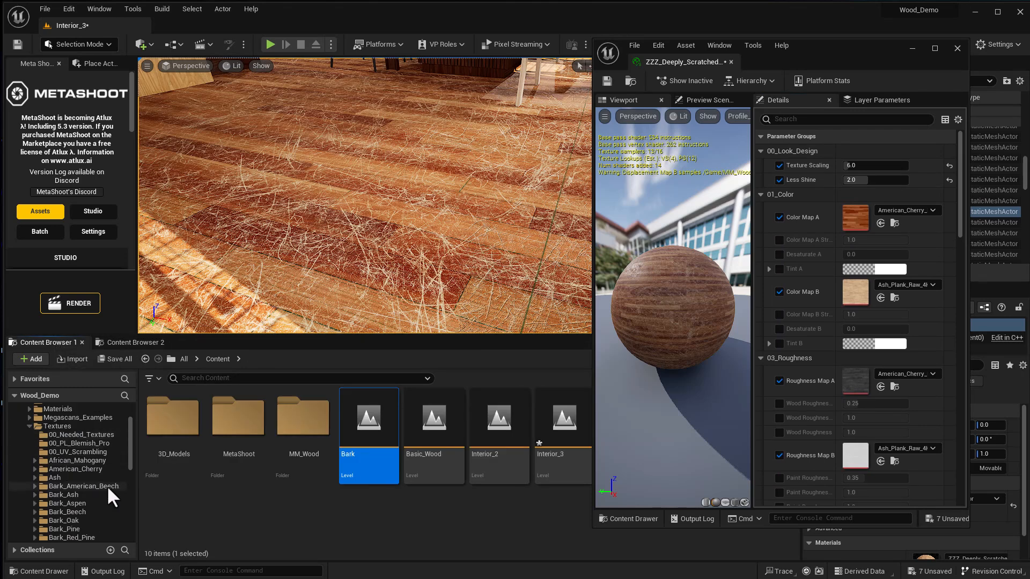
scroll(79, 501, down, 5)
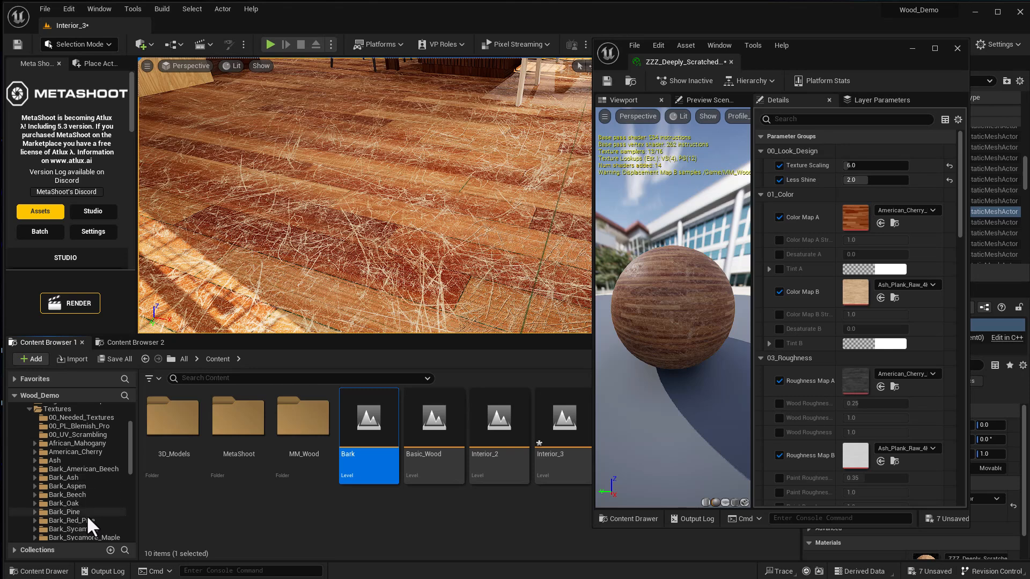
scroll(81, 512, up, 4)
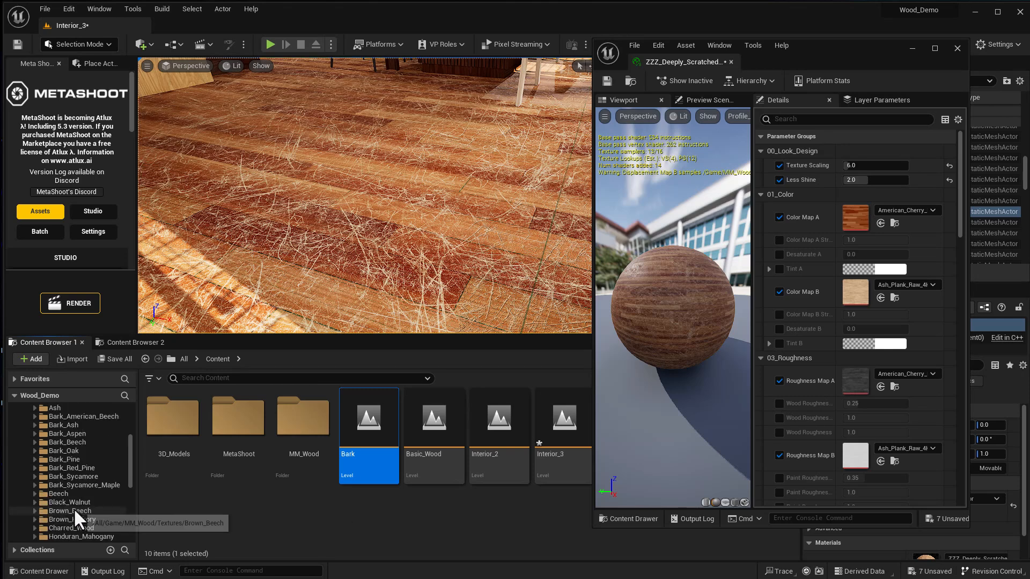
click(74, 510)
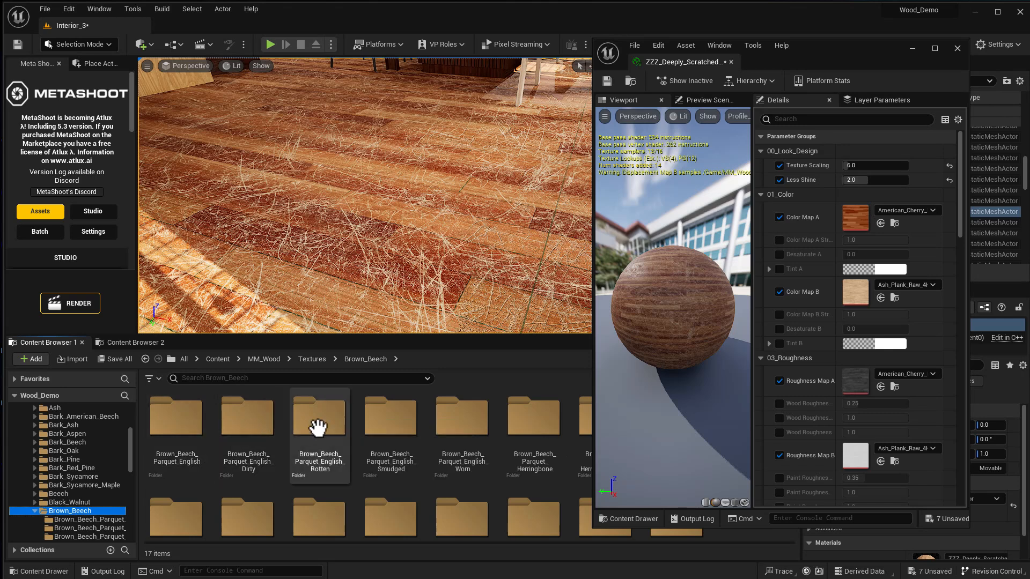
double_click(252, 424)
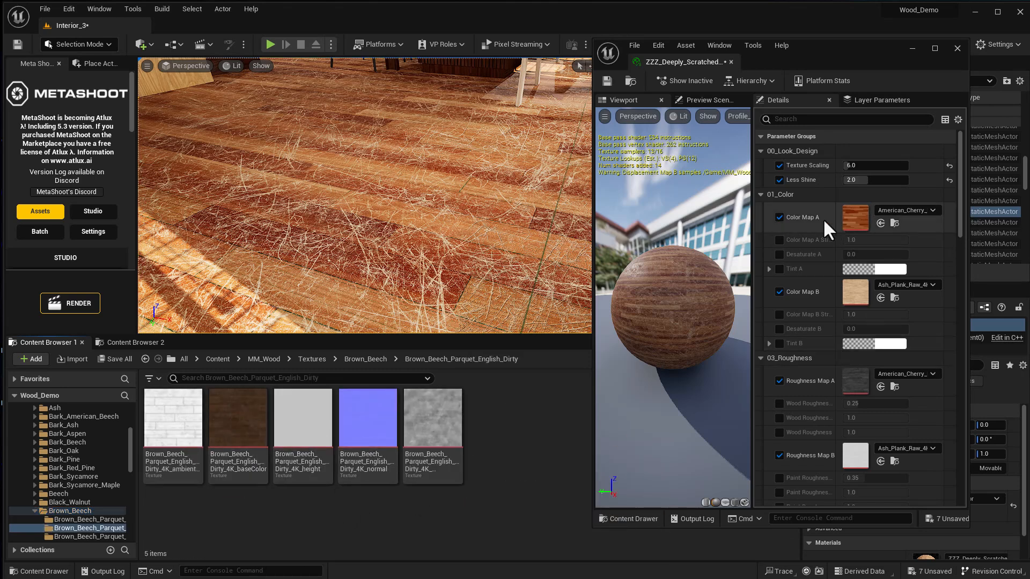
drag(239, 421, 848, 219)
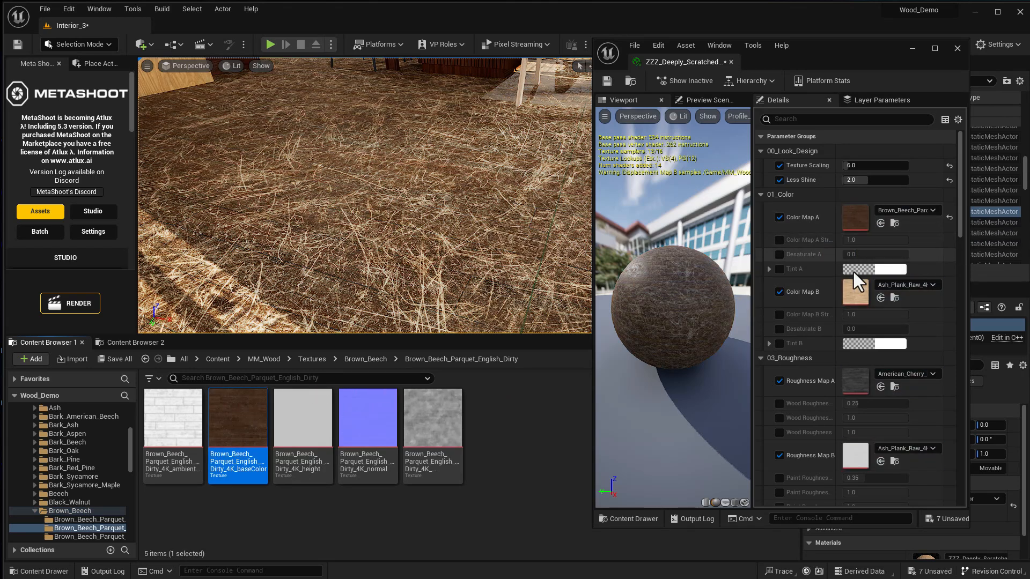
drag(959, 213, 954, 243)
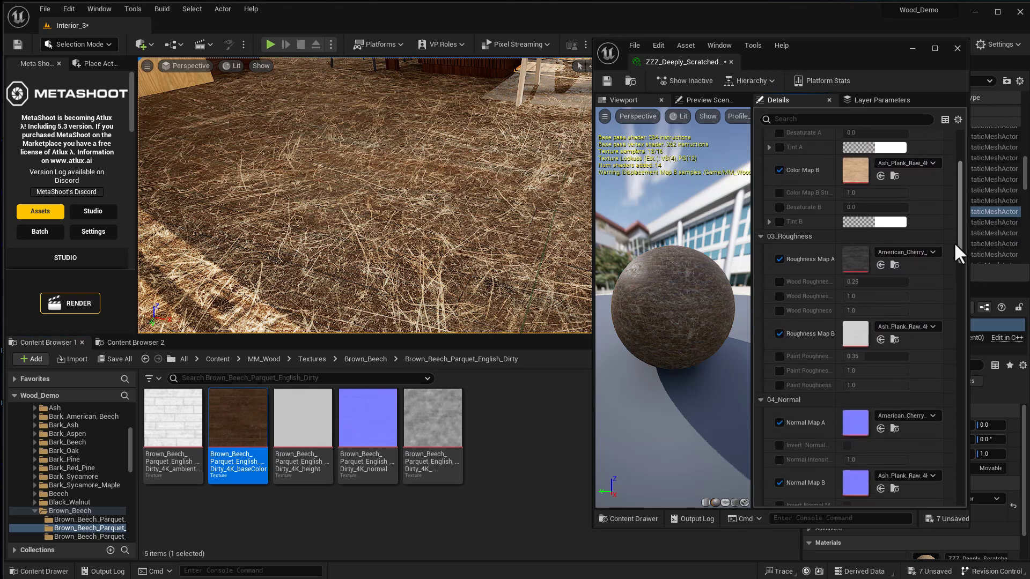
drag(412, 430, 850, 269)
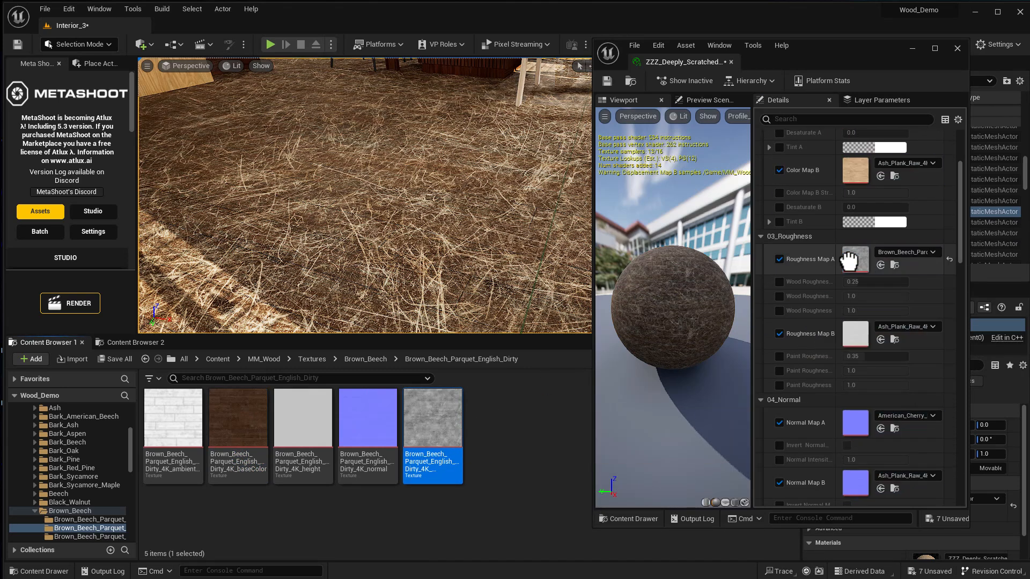
drag(370, 447, 850, 419)
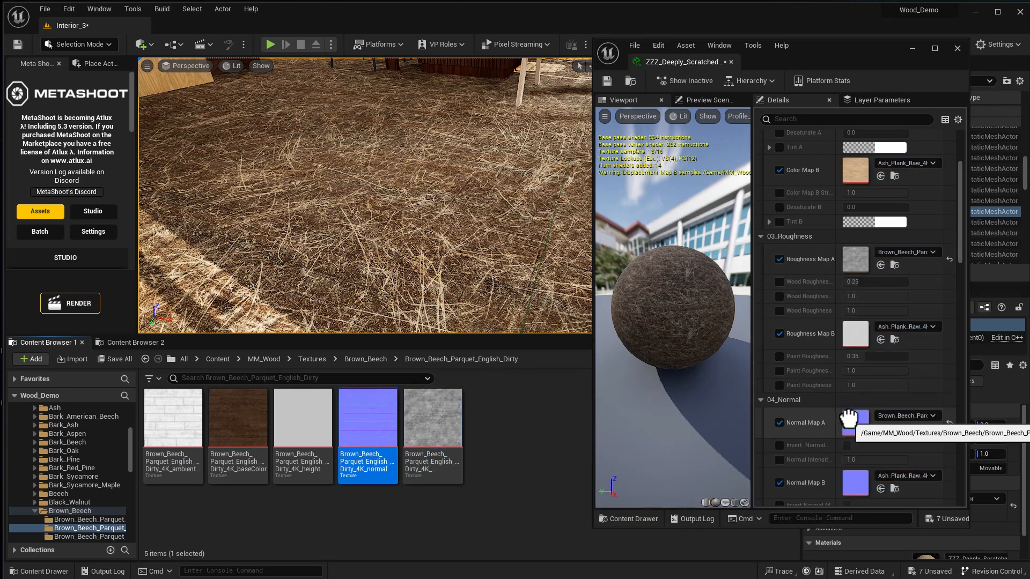
Disable the Use Ambient Occlusion override on ZZZ_Deeply_Scratched_2.
drag(958, 256, 949, 327)
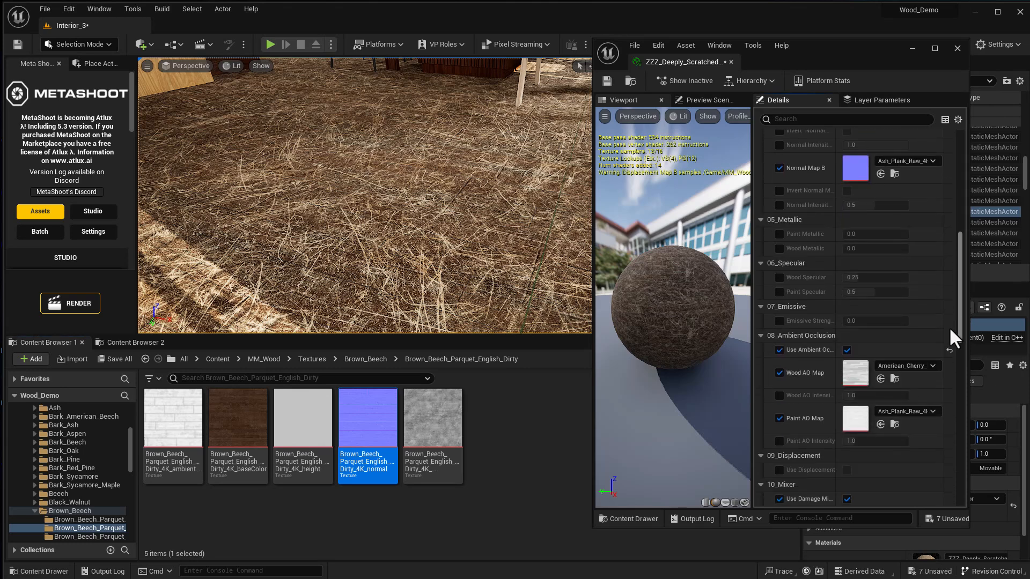
click(780, 350)
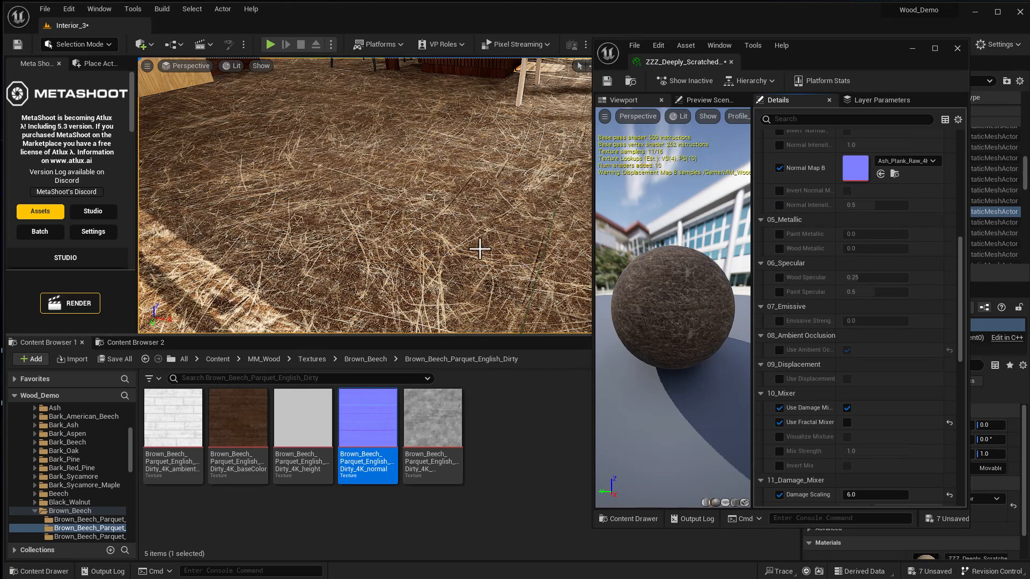
Assign the Brown_Beech_Plank_Raw base color, roughness and normal textures to Color Map B, Roughness Map B and Normal Map B.
drag(965, 259, 961, 156)
scroll(92, 508, down, 5)
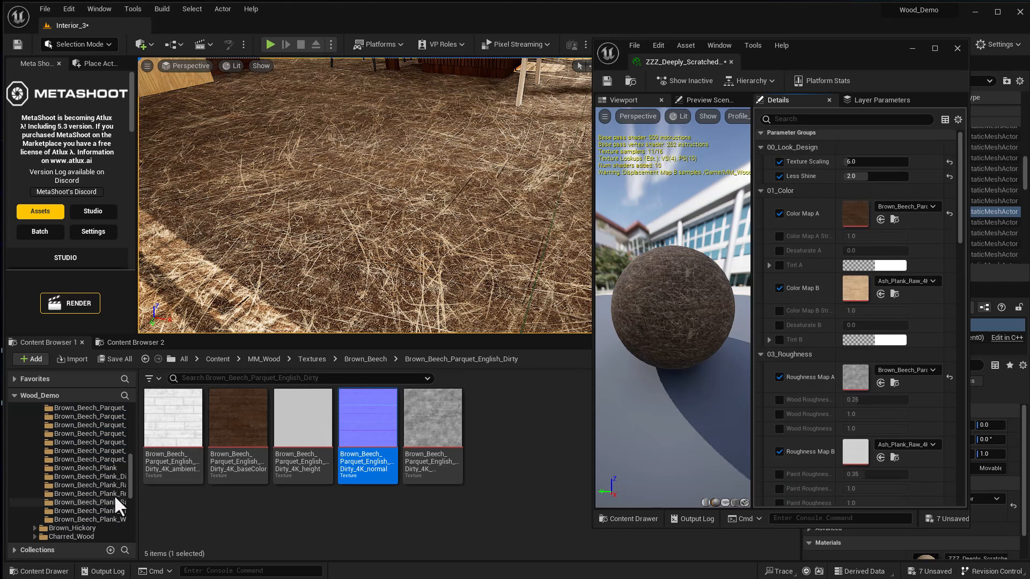
click(113, 486)
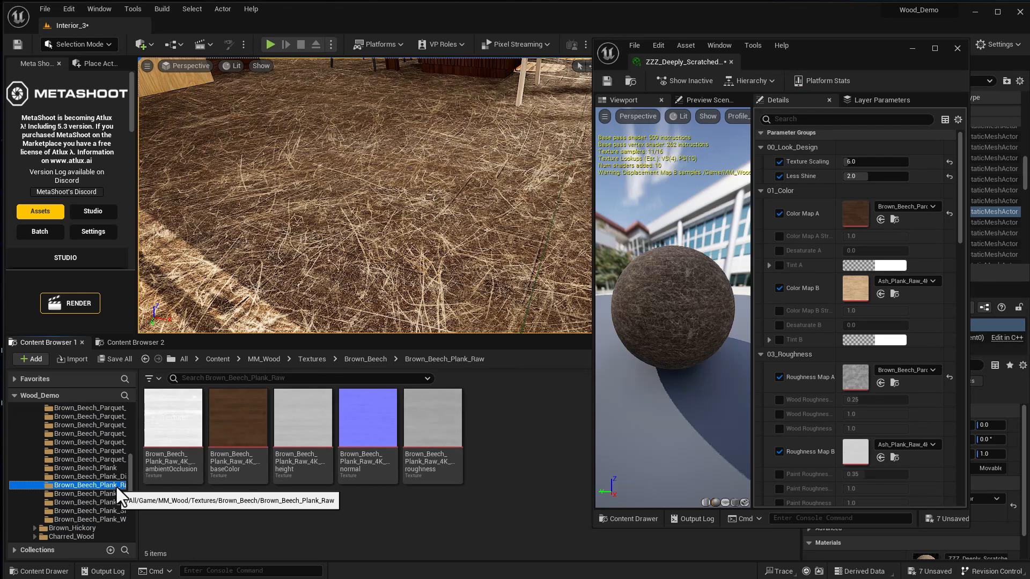
drag(257, 446, 856, 294)
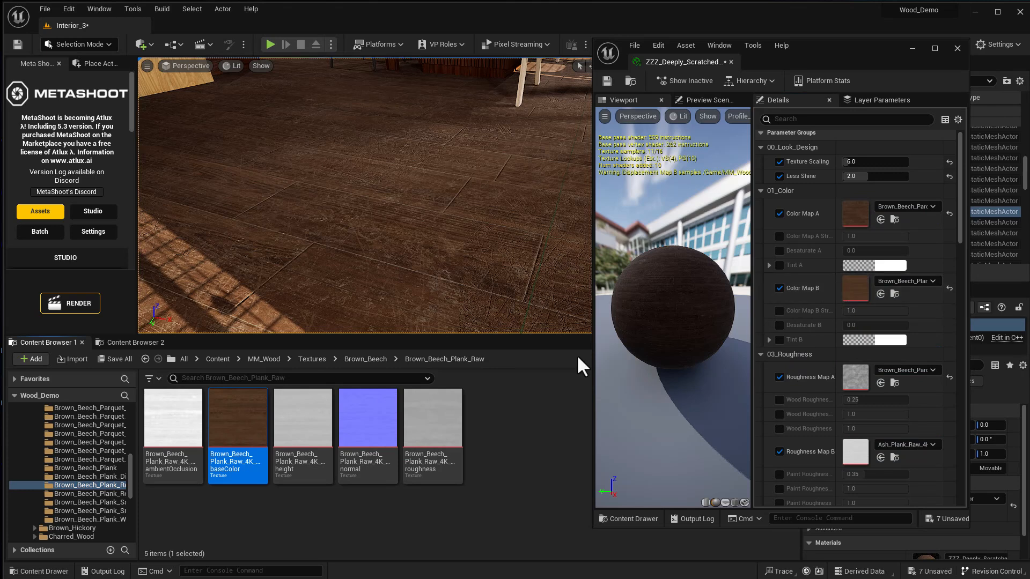
drag(432, 427, 855, 458)
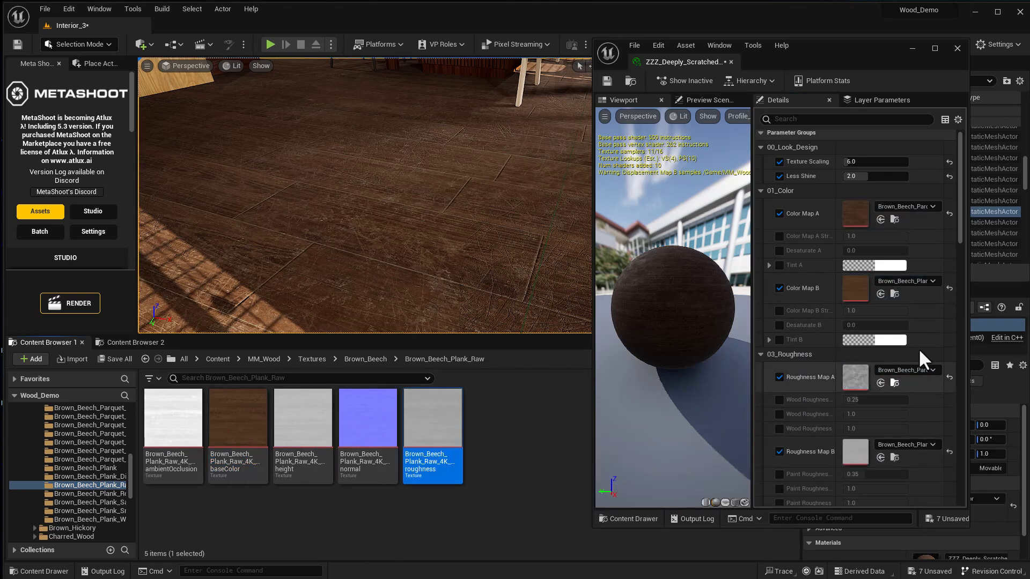
scroll(959, 239, down, 5)
drag(958, 232, 951, 252)
drag(368, 424, 856, 335)
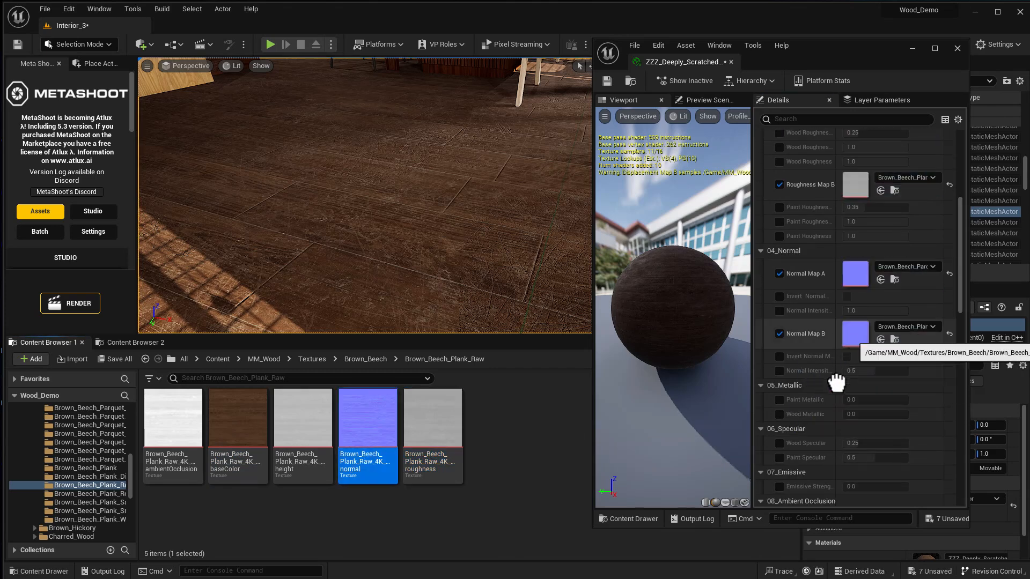
drag(958, 298, 950, 379)
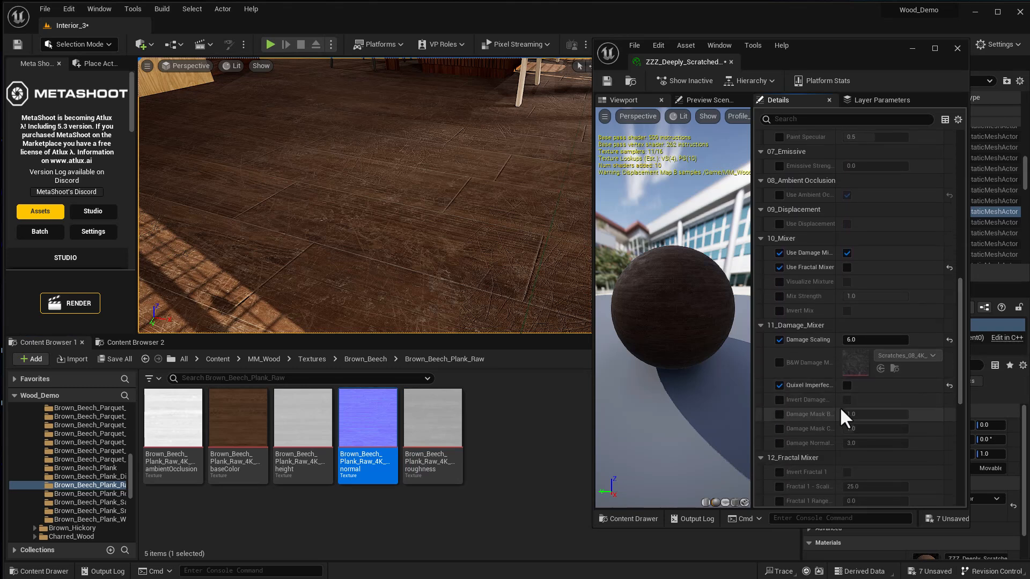
Override the two damage mask values with 1.705516 and 5.0, and set the damage normal value to 0.0.
click(779, 415)
drag(854, 414, 864, 414)
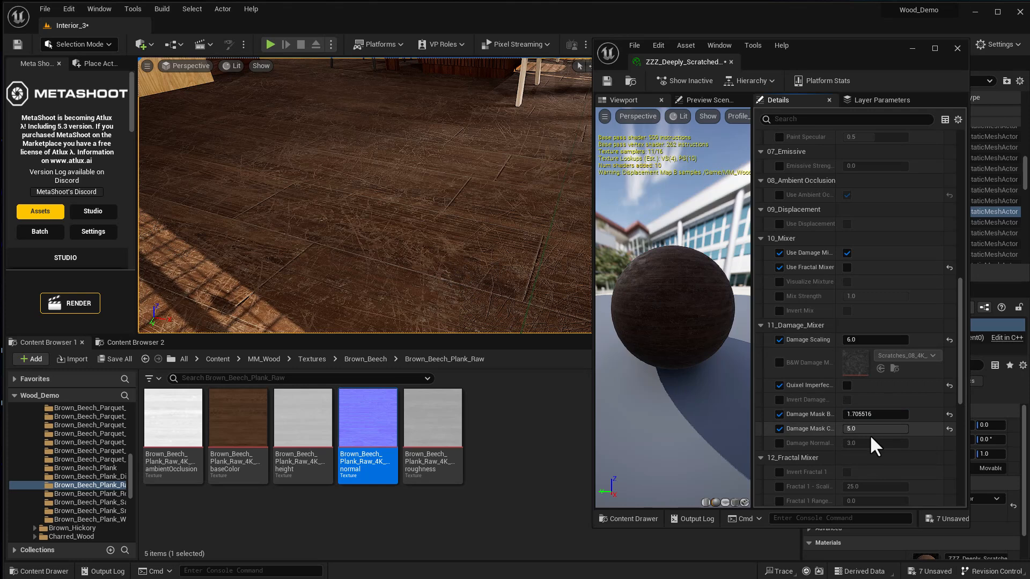
click(776, 445)
click(880, 443)
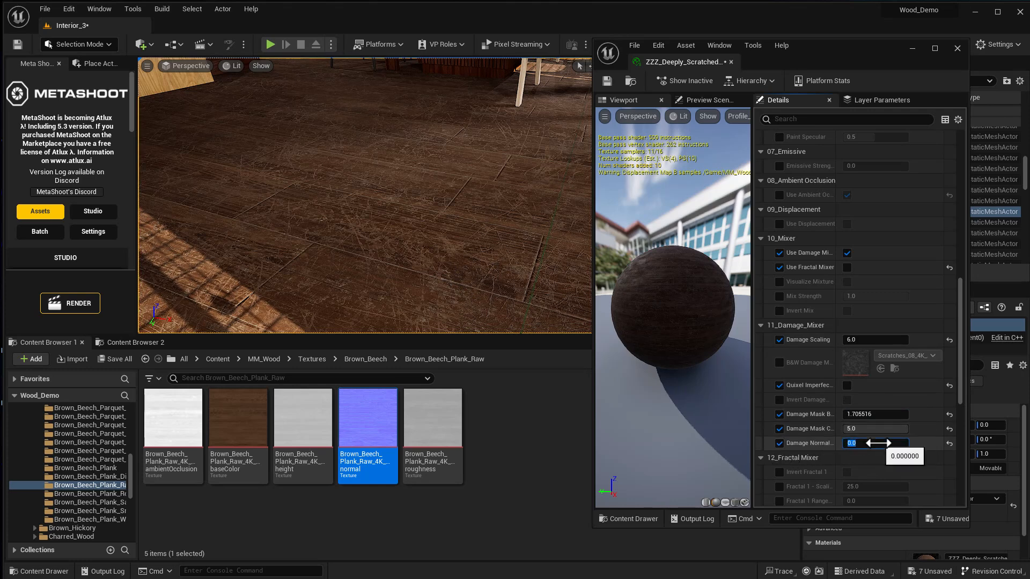
Examine the scratched brown beech floor from several distances and angles in the interior scene.
right_drag(420, 225, 416, 199)
key(s)
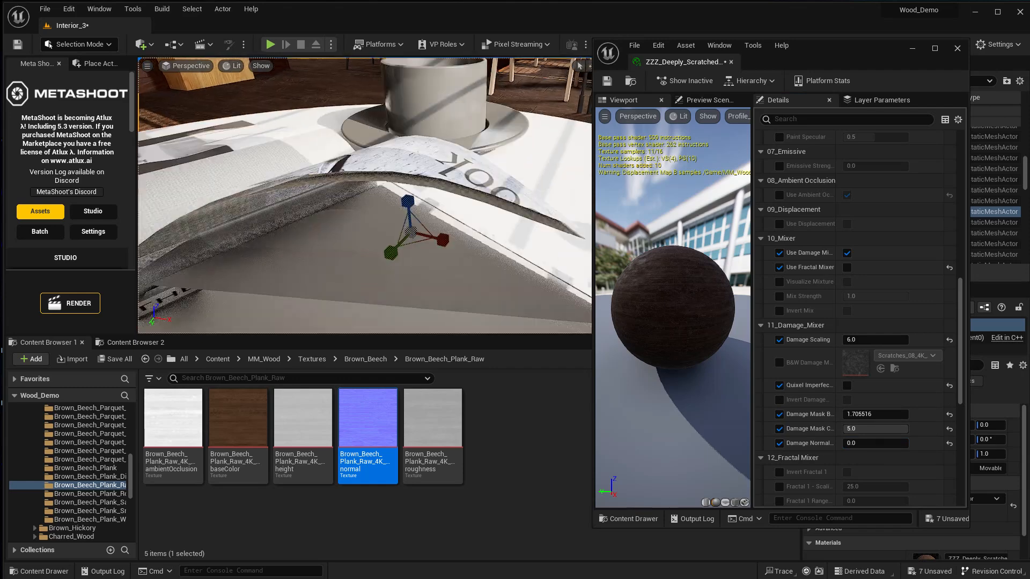
key(w)
key(s)
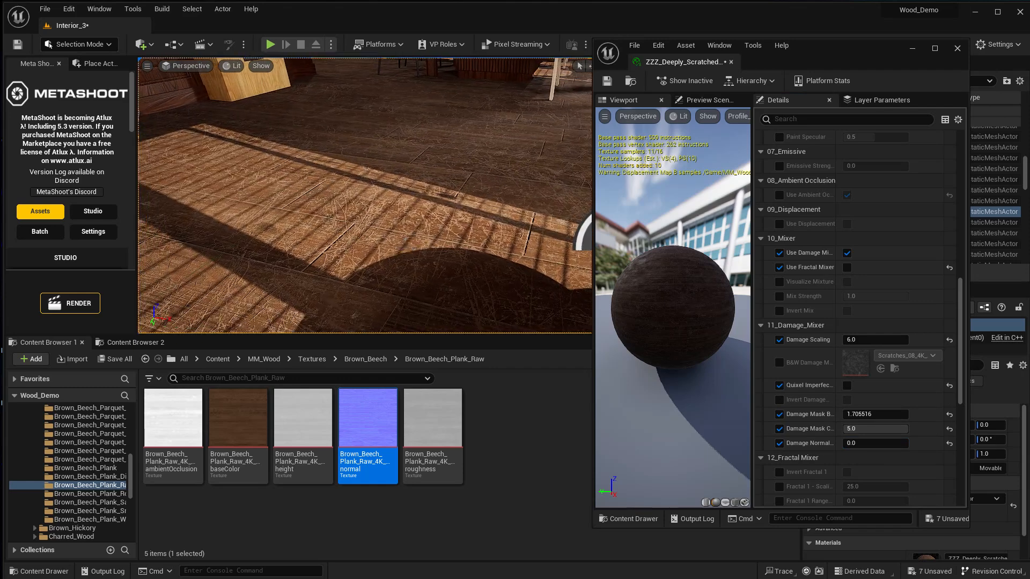
key(w)
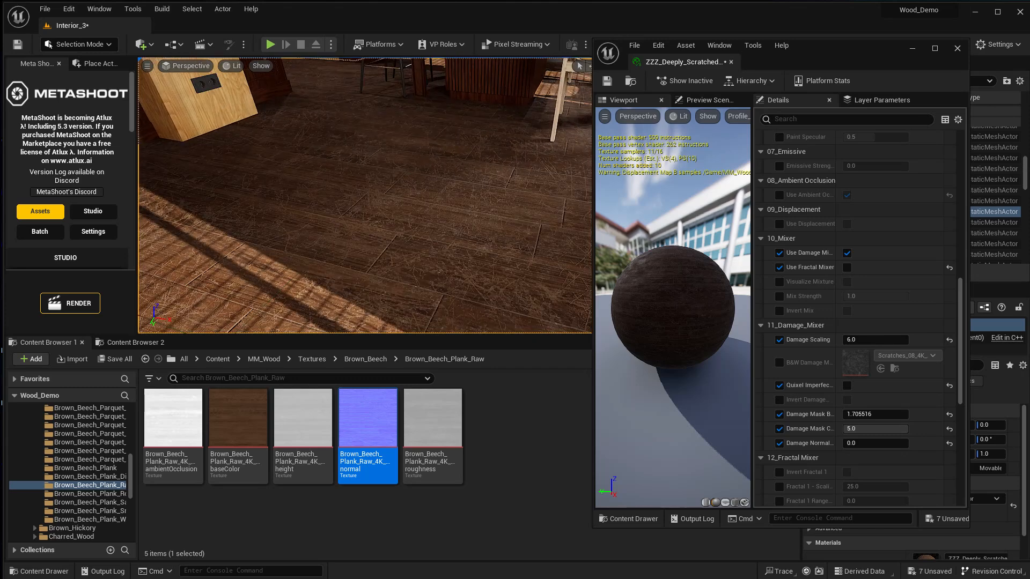
key(d)
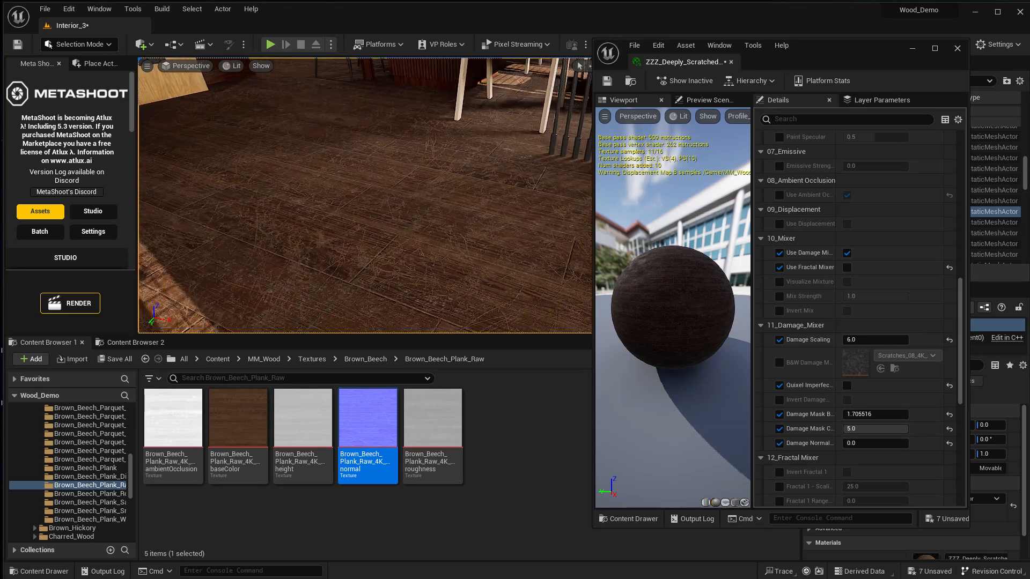
key(a)
key(d)
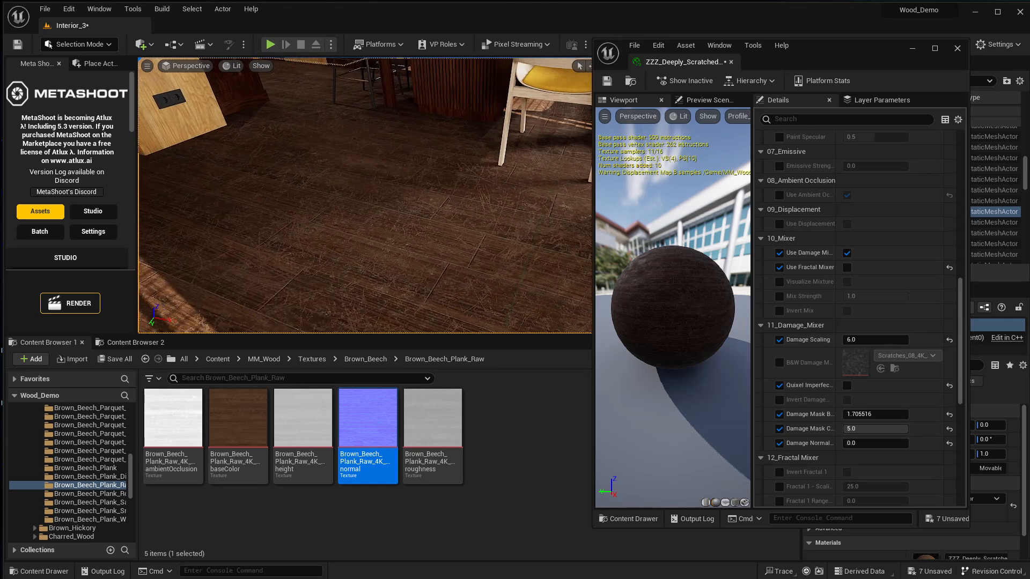
key(d)
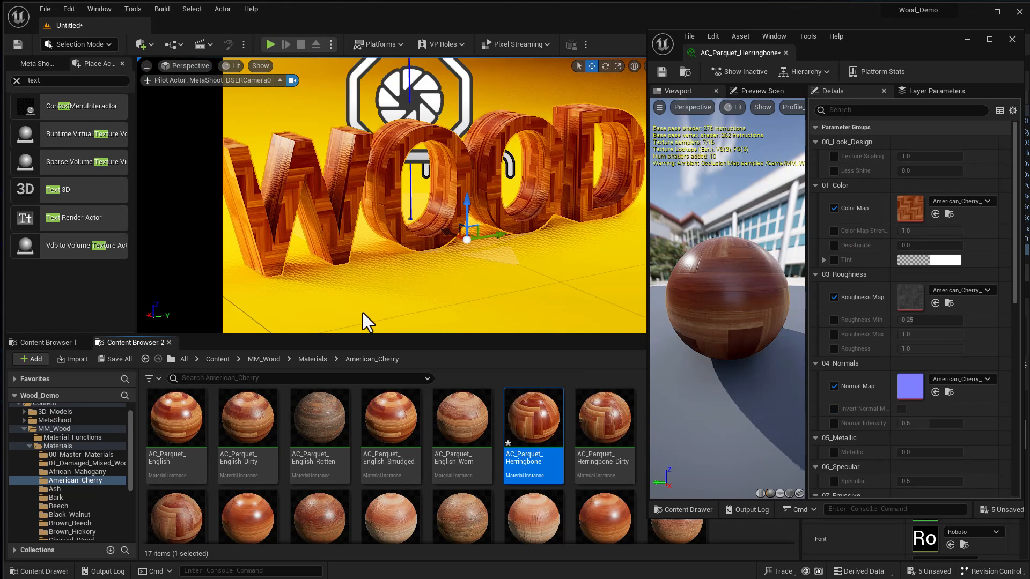
Turn off Use Object UVs on the AC_Parquet_Herringbone material applied to the WOOD text.
mouse_move(388, 297)
alt+mouse_down()
mouse_move(614, 297)
mouse_move(395, 295)
alt+mouse_up()
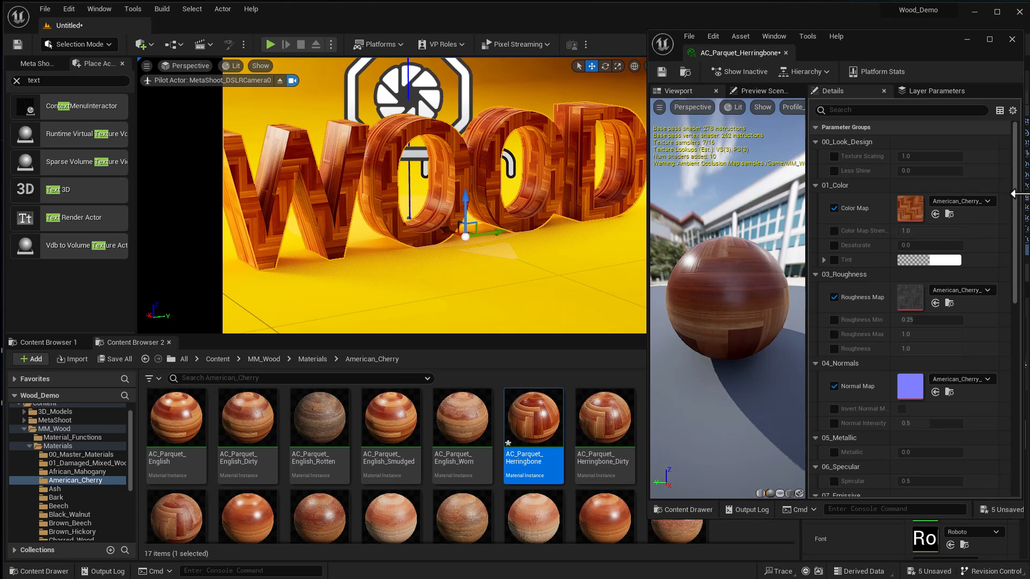
drag(1023, 216, 1020, 419)
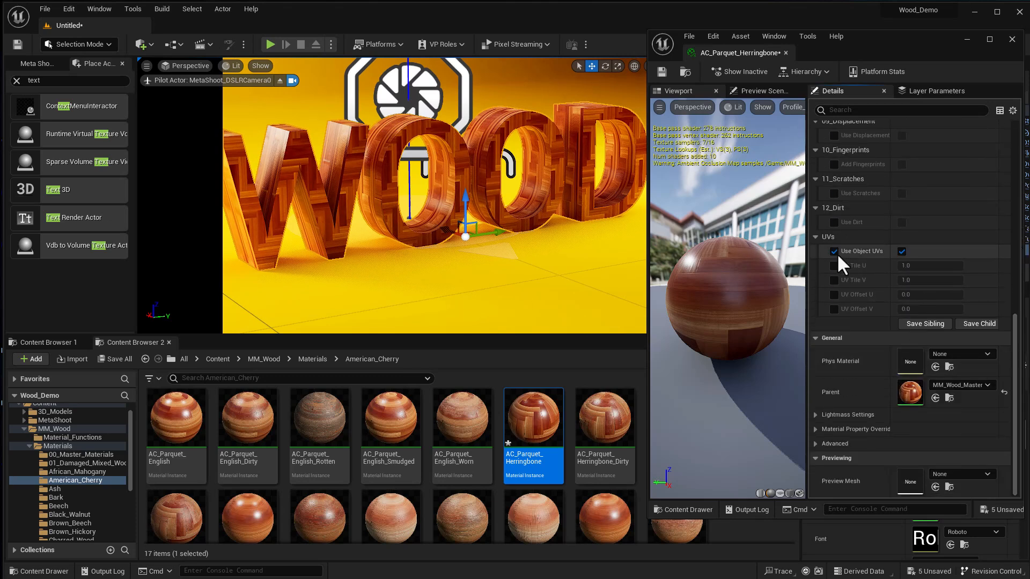
click(901, 251)
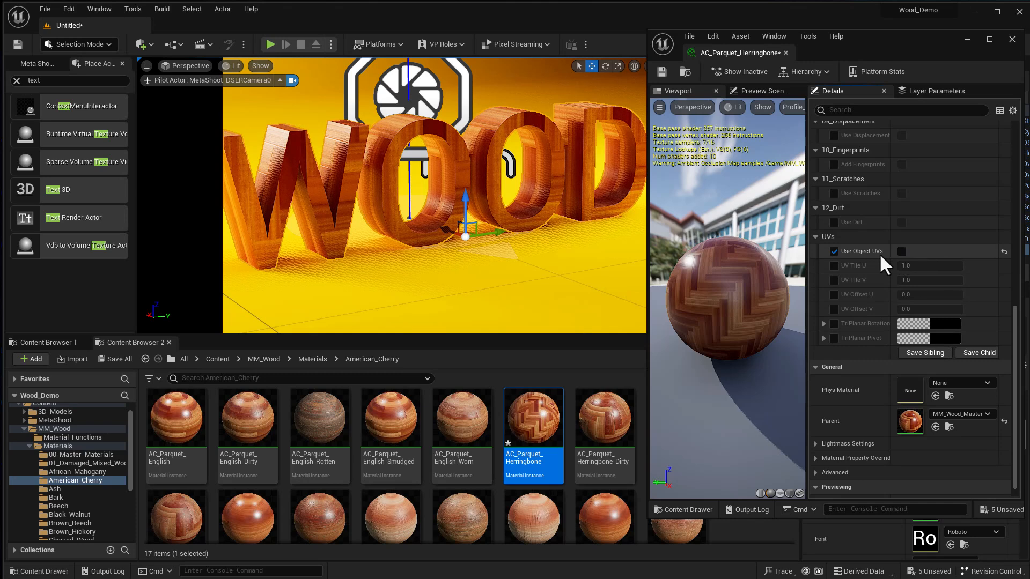
mouse_move(509, 272)
right_down()
mouse_move(497, 269)
mouse_move(523, 271)
right_up()
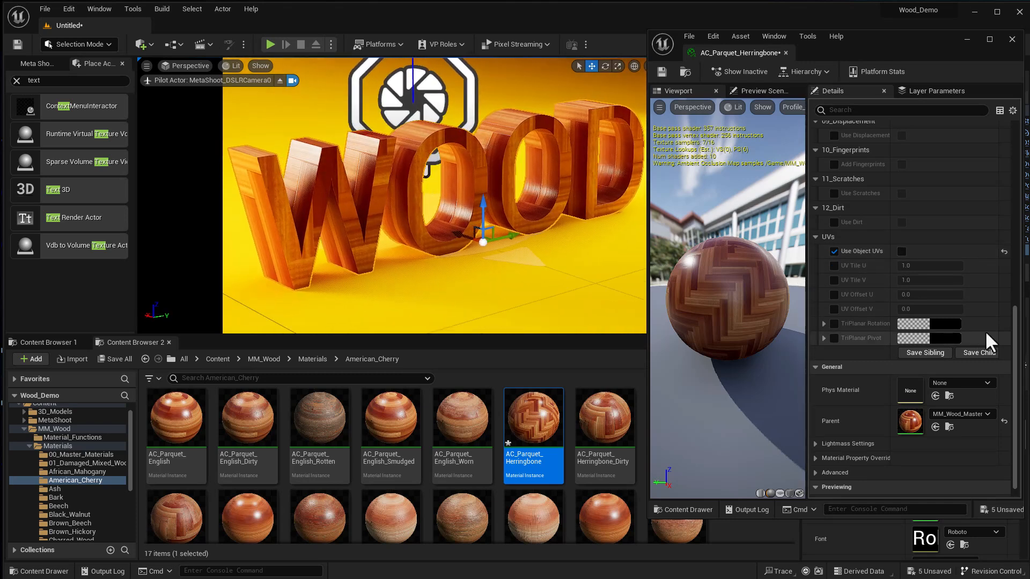
Enable Texture Scaling on AC_Parquet_Herringbone and increase its value to rescale the wood pattern on the text.
scroll(1023, 256, up, 5)
scroll(1024, 257, up, 10)
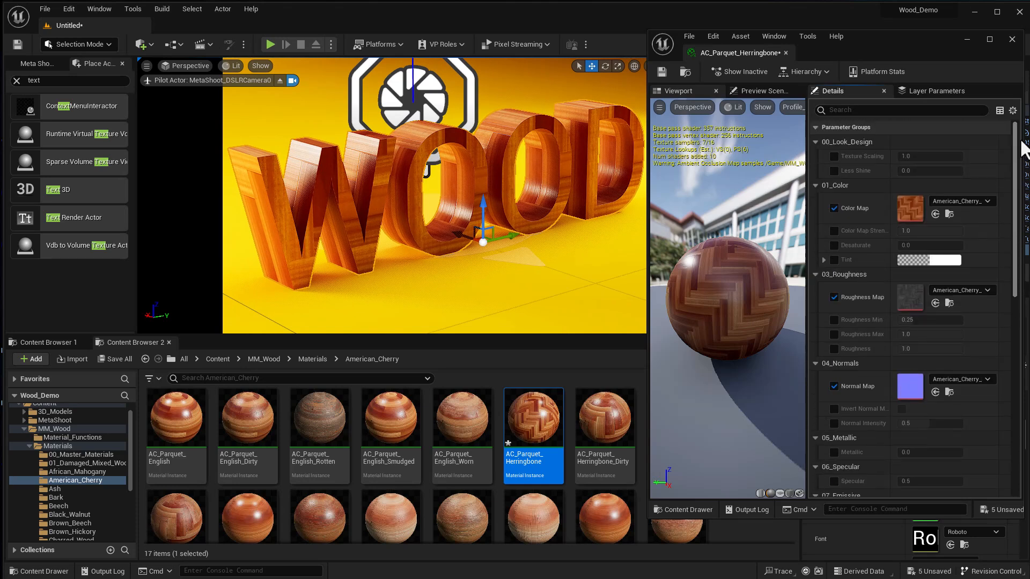
click(837, 156)
drag(904, 158, 916, 157)
right_drag(522, 261, 553, 244)
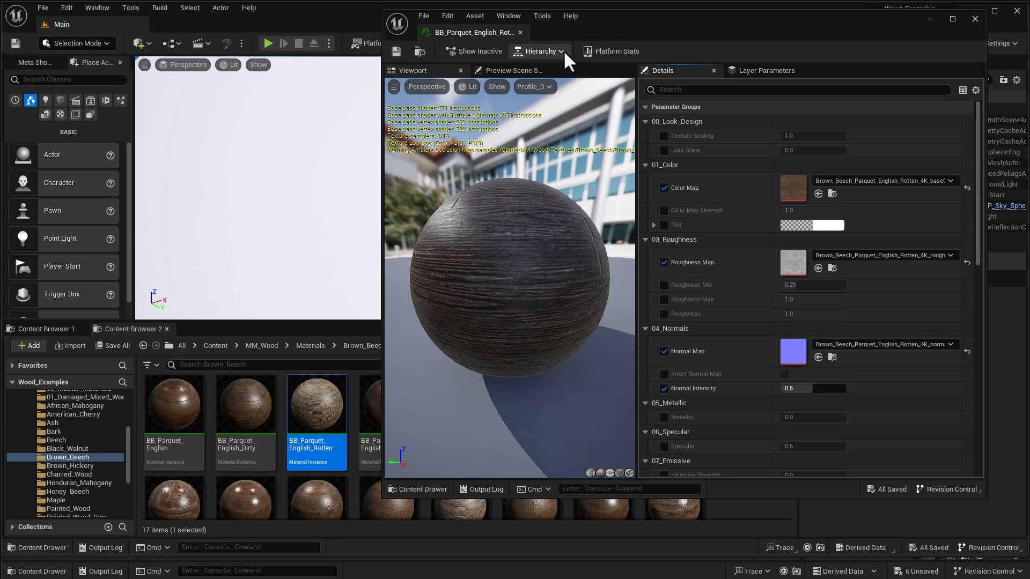
Open the MM_Wood_Master parent of BB_Parquet_English_Rotten and inspect how _Displacement_Final connects to the material attributes.
click(557, 79)
right_drag(667, 177, 765, 80)
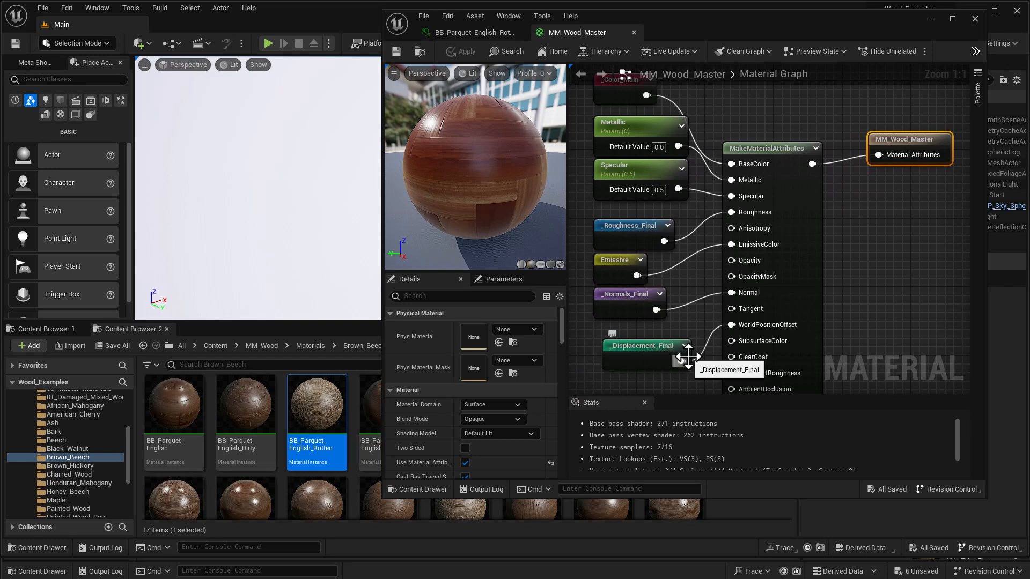
right_drag(846, 316, 870, 236)
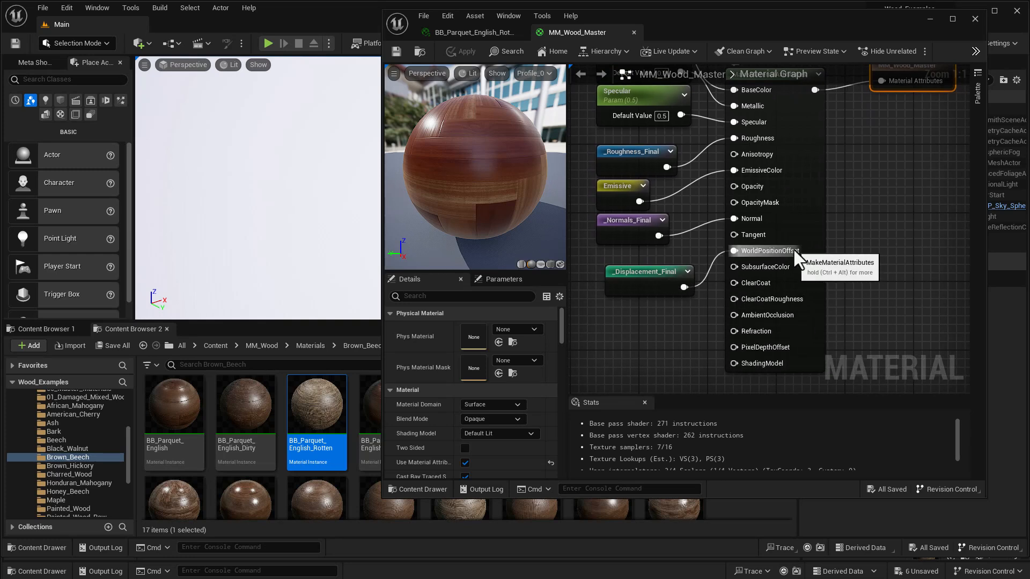
mouse_move(851, 191)
right_down()
mouse_move(855, 214)
mouse_move(855, 183)
mouse_move(860, 197)
right_up()
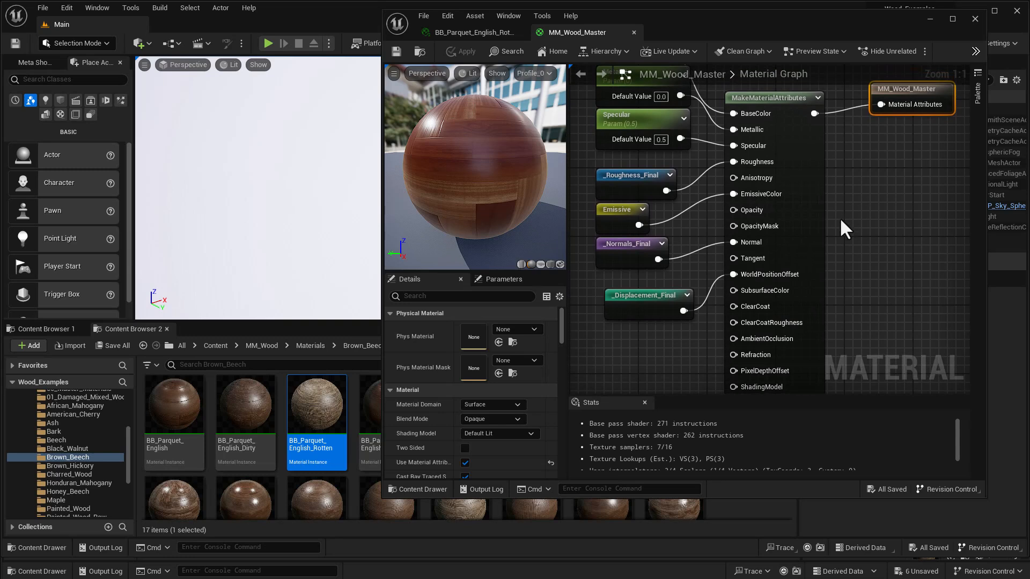
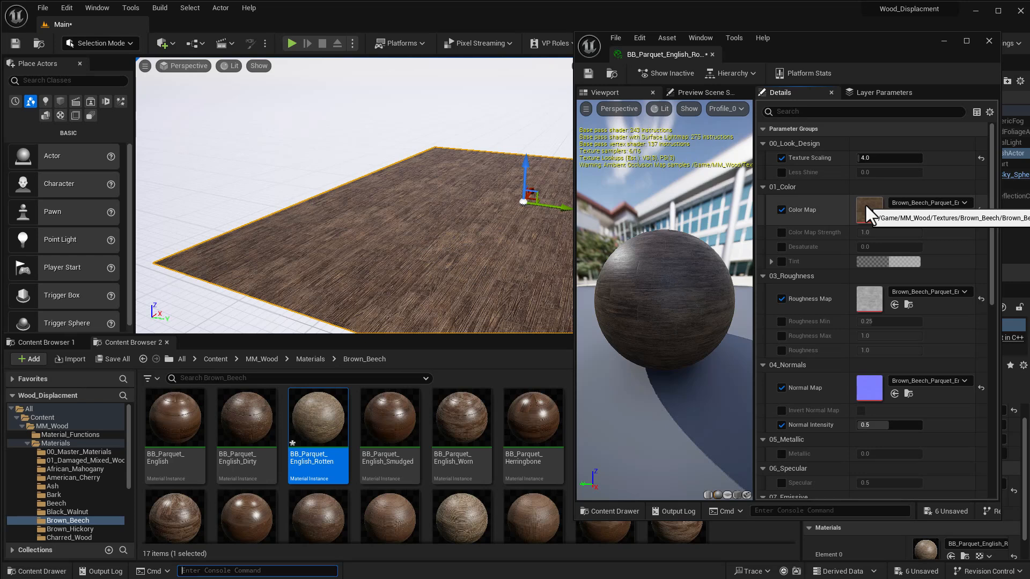
Open the MM_Wood_Master_2 parent material of the rotten parquet instance and enlarge its graph area around the displacement inputs.
click(748, 73)
click(751, 101)
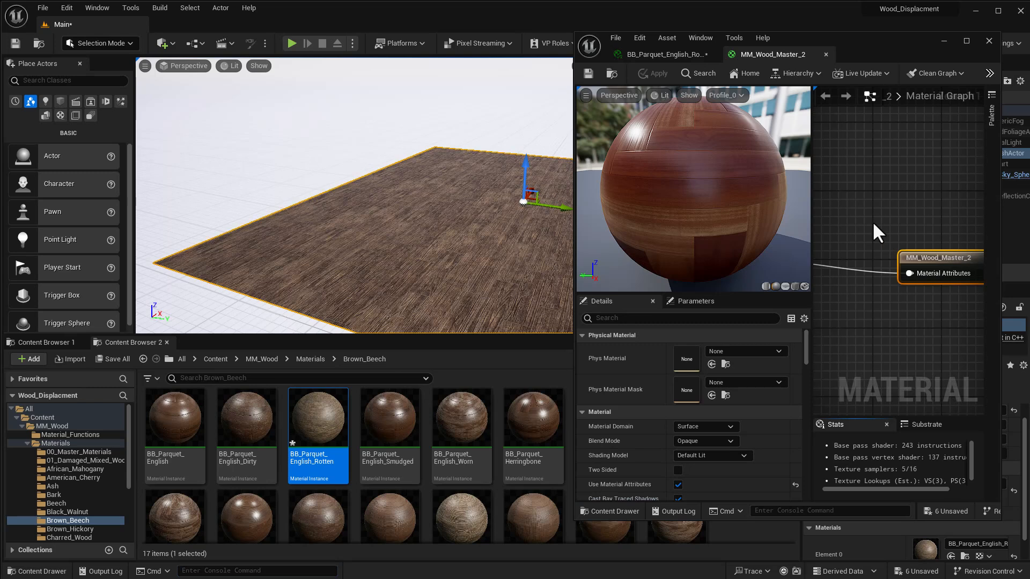
right_drag(914, 222, 935, 64)
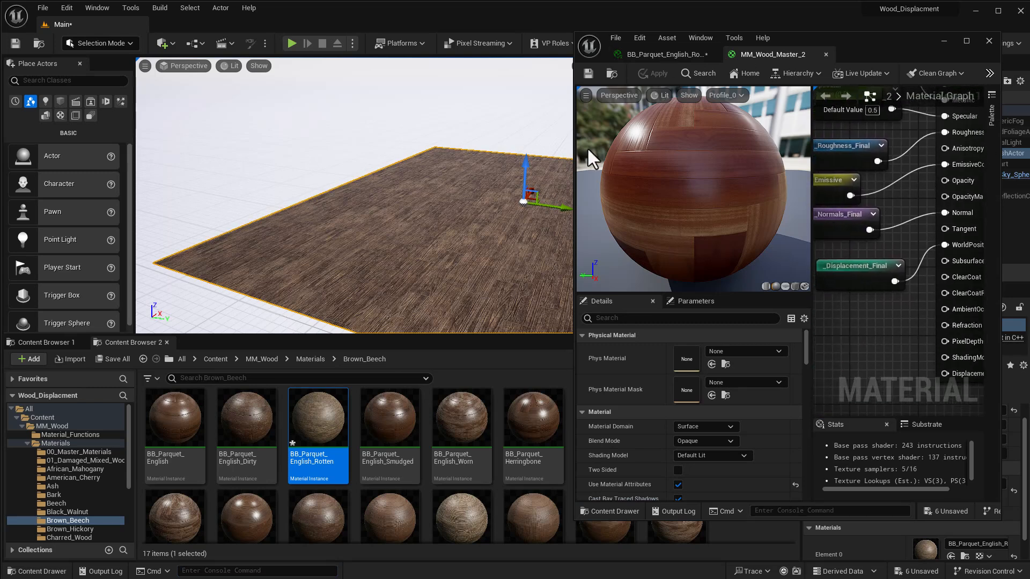
drag(573, 150, 457, 150)
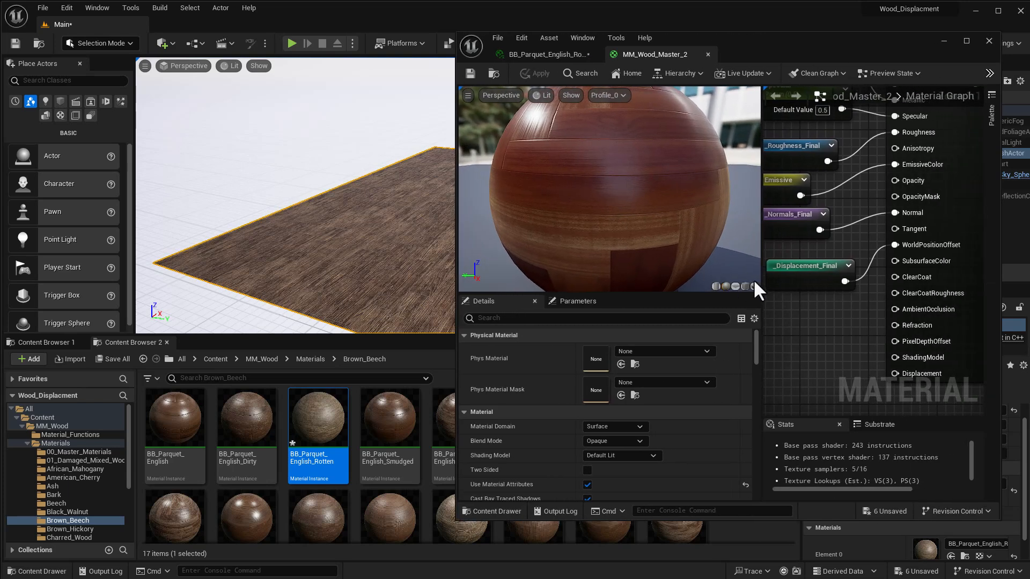
drag(764, 276, 656, 278)
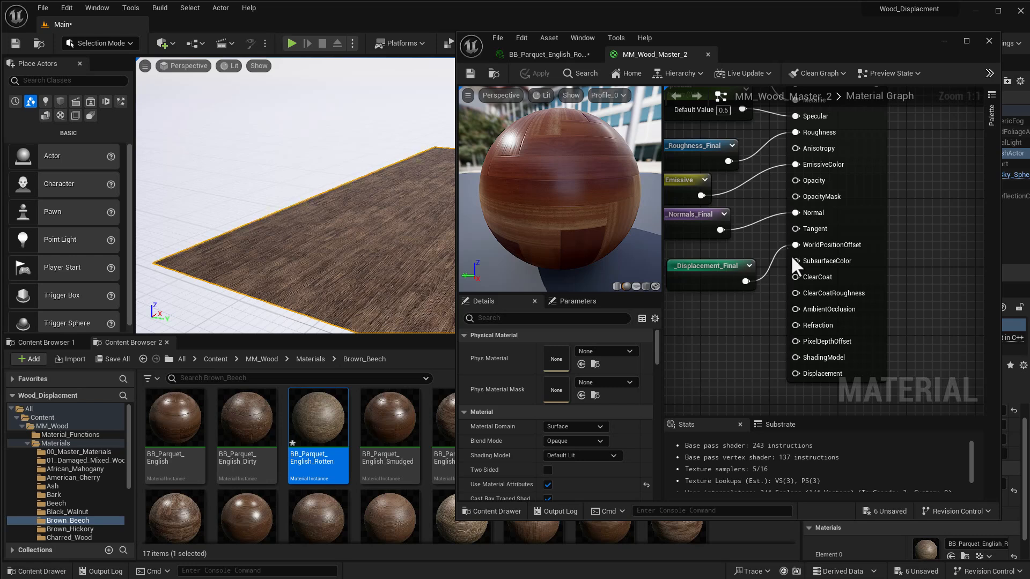
Move the _Displacement_Final connection from WorldPositionOffset to Displacement in MM_Wood_Master_2 and save the material.
ctrl+drag(796, 246, 794, 375)
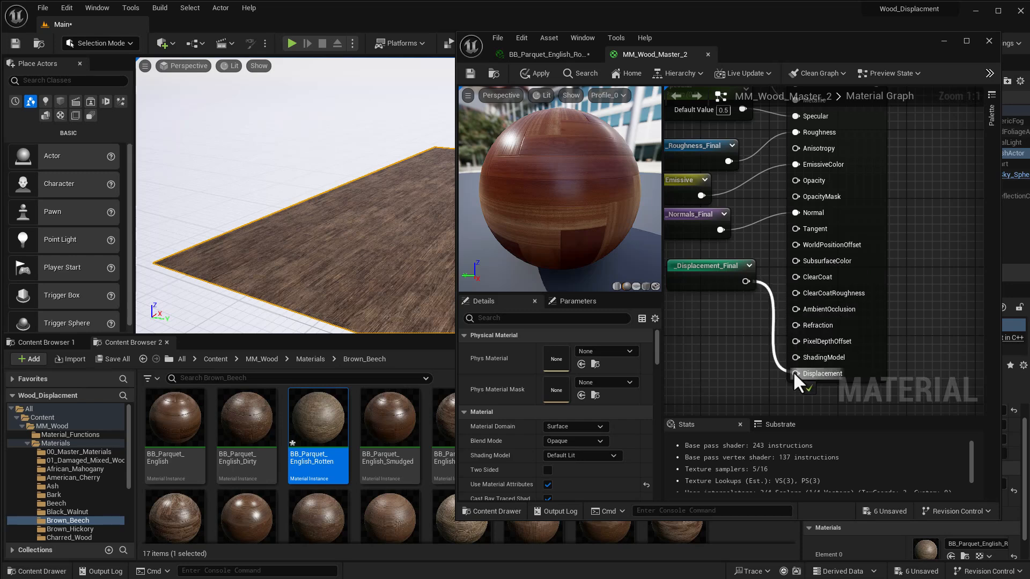
ctrl+drag(793, 371, 793, 372)
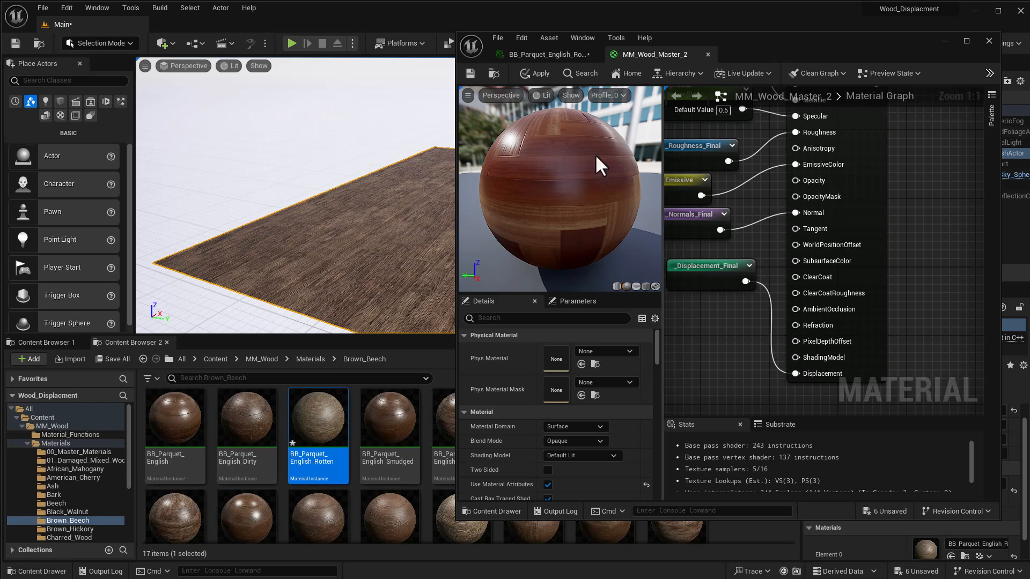
click(472, 71)
Reset the displacement Magnitude of MM_Wood_Master_2 to its default, set it to 100, and save the material.
right_drag(915, 191, 836, 246)
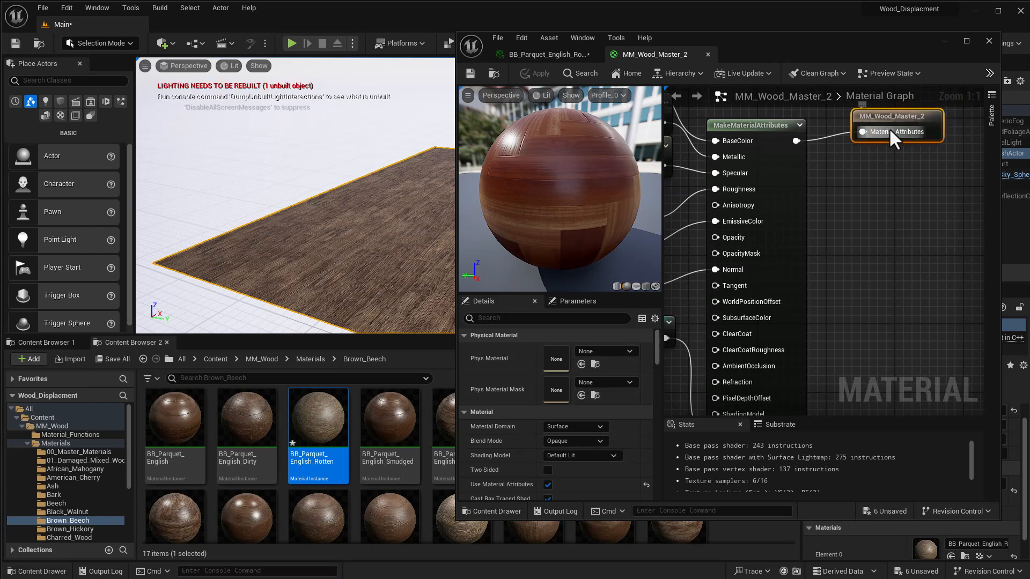
drag(657, 340, 654, 366)
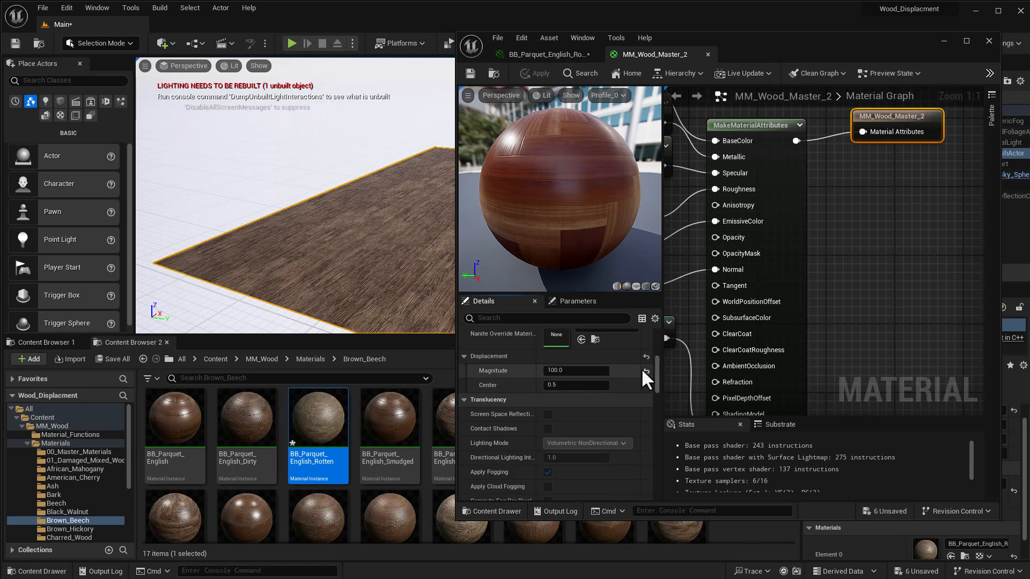
click(646, 371)
click(556, 371)
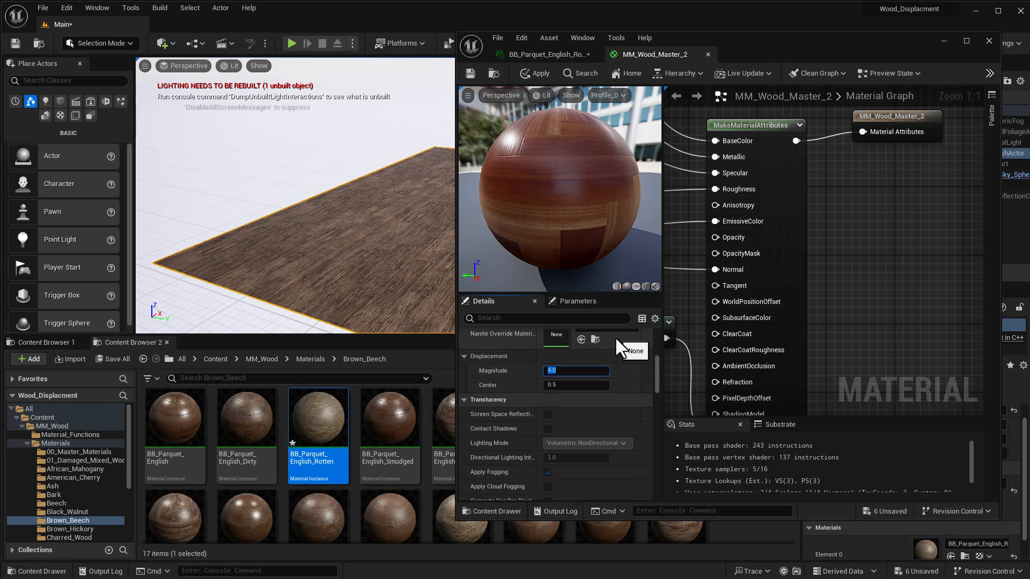
text(100)
key(Return)
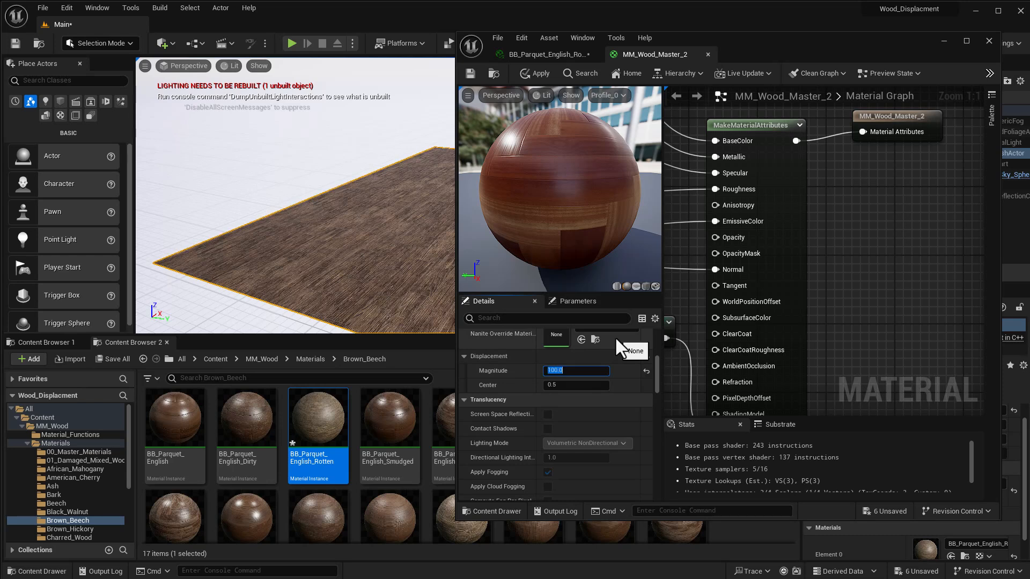
click(470, 75)
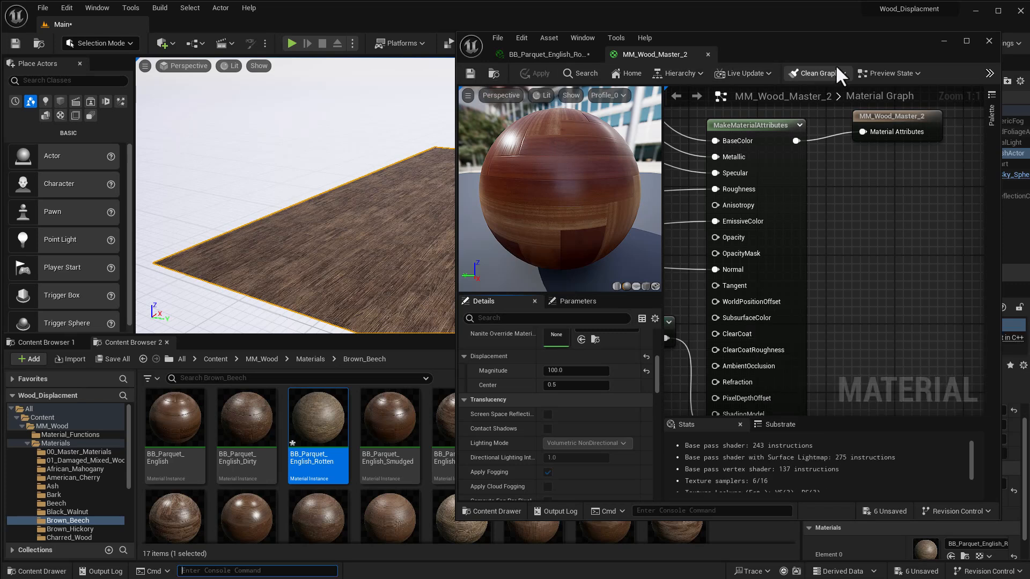
Enable Nanite support on the plane's static mesh, save it, and close the mesh applying its level of detail changes.
click(943, 41)
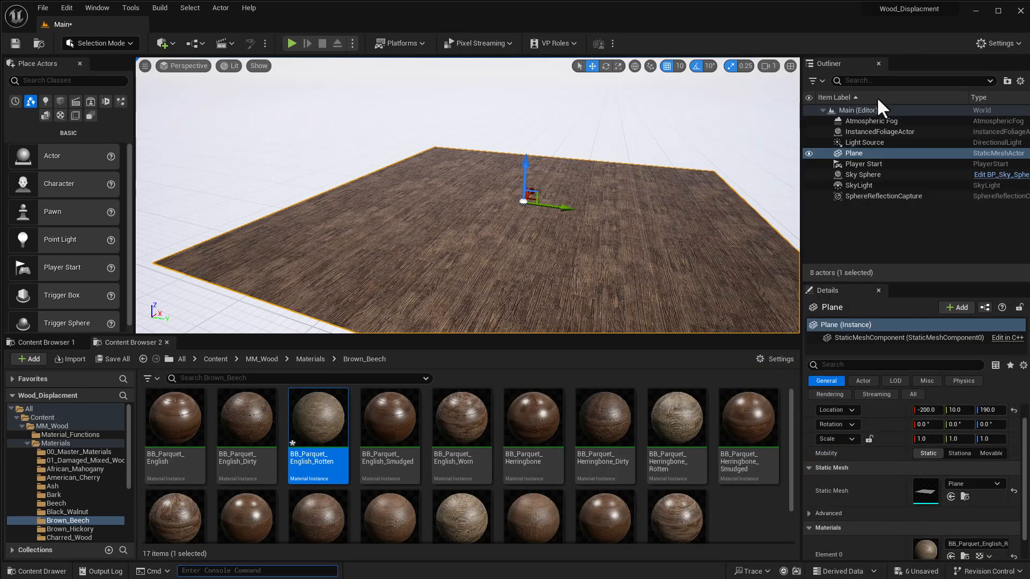
click(563, 255)
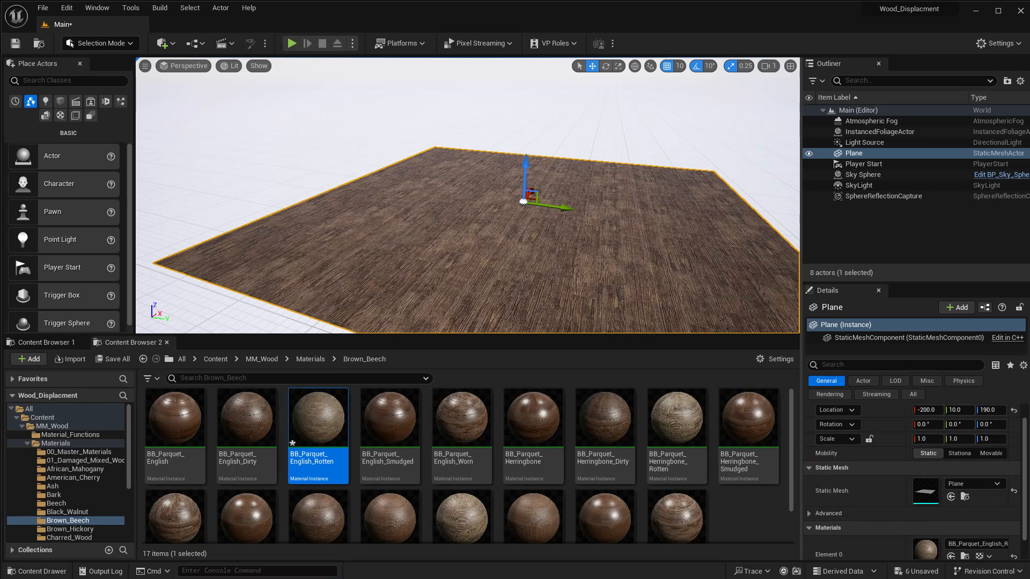
scroll(938, 475, down, 2)
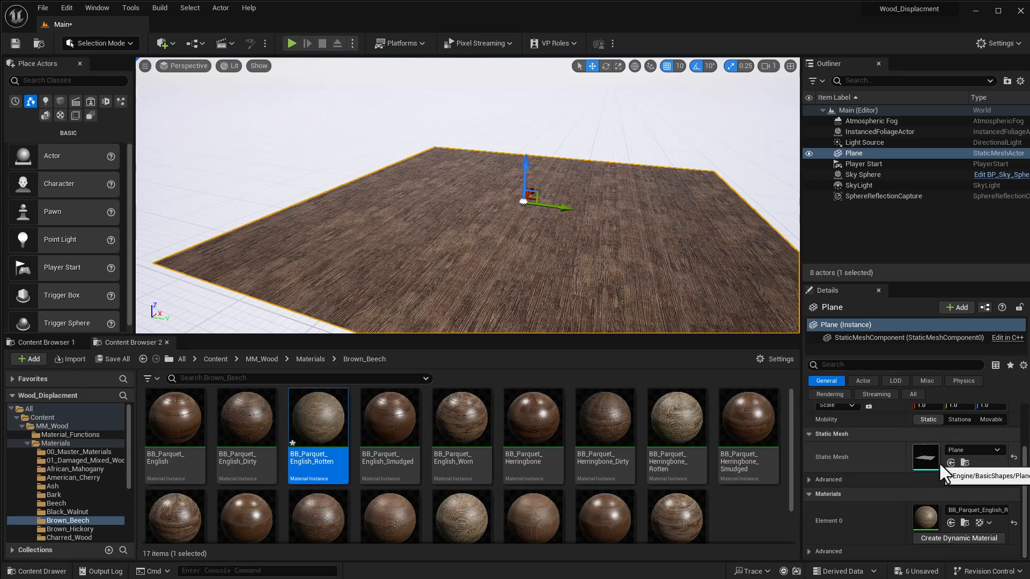
double_click(926, 456)
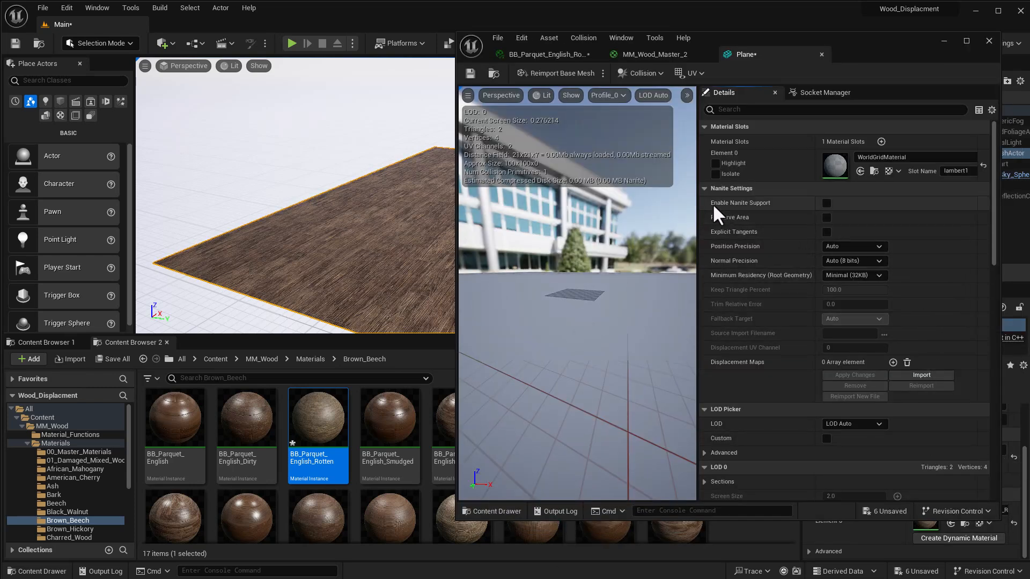
click(826, 203)
key(ctrl+s)
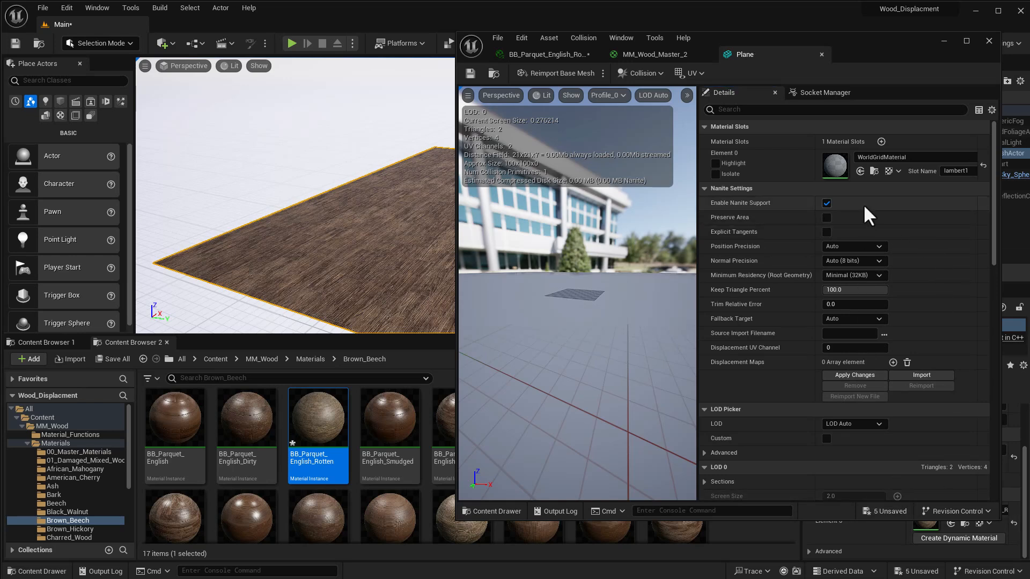
click(821, 54)
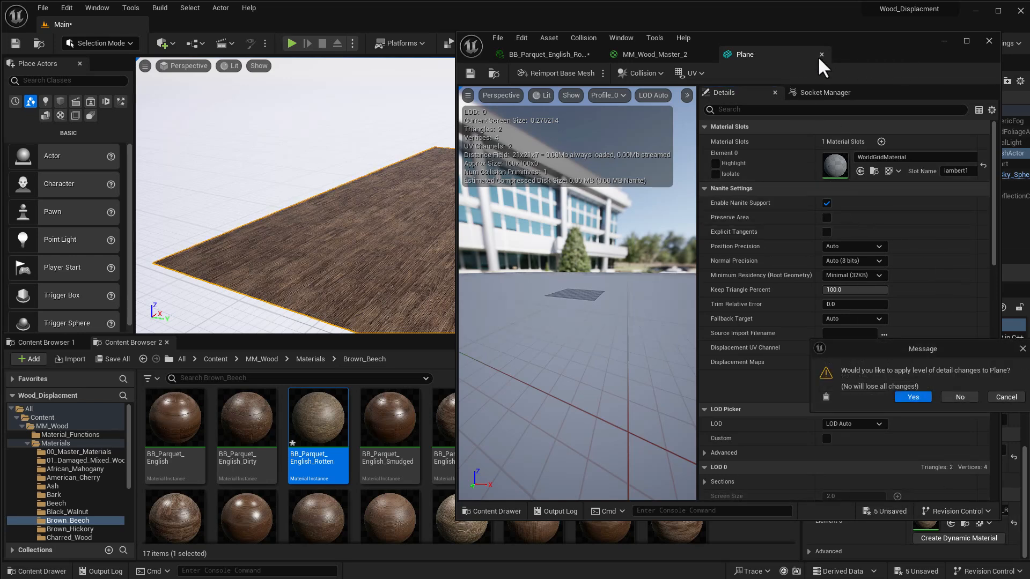
click(912, 397)
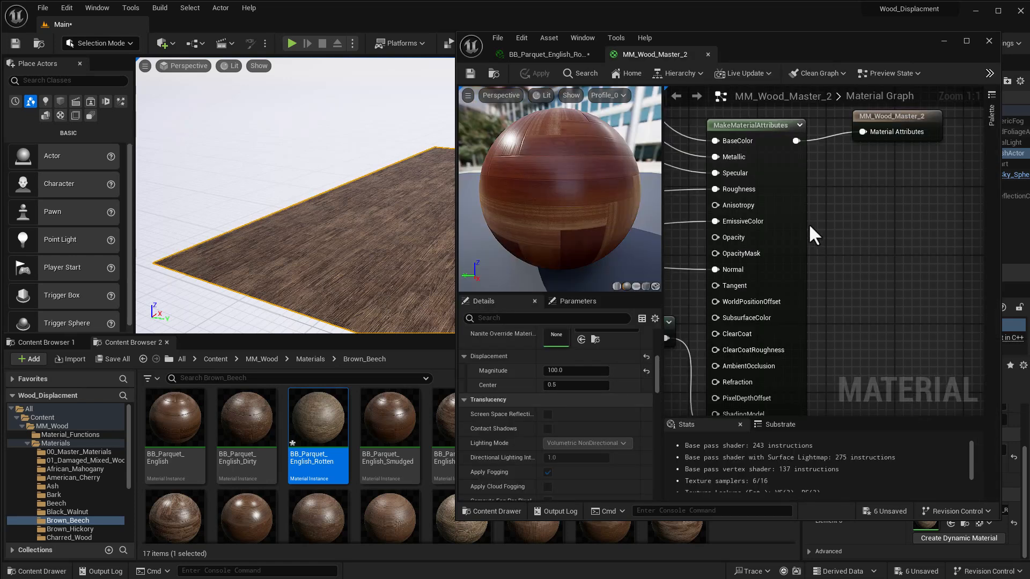
Turn on Use Displacement in the BB_Parquet_English_Rotten instance and check the plane's surface in the scene.
click(559, 53)
drag(674, 37, 697, 53)
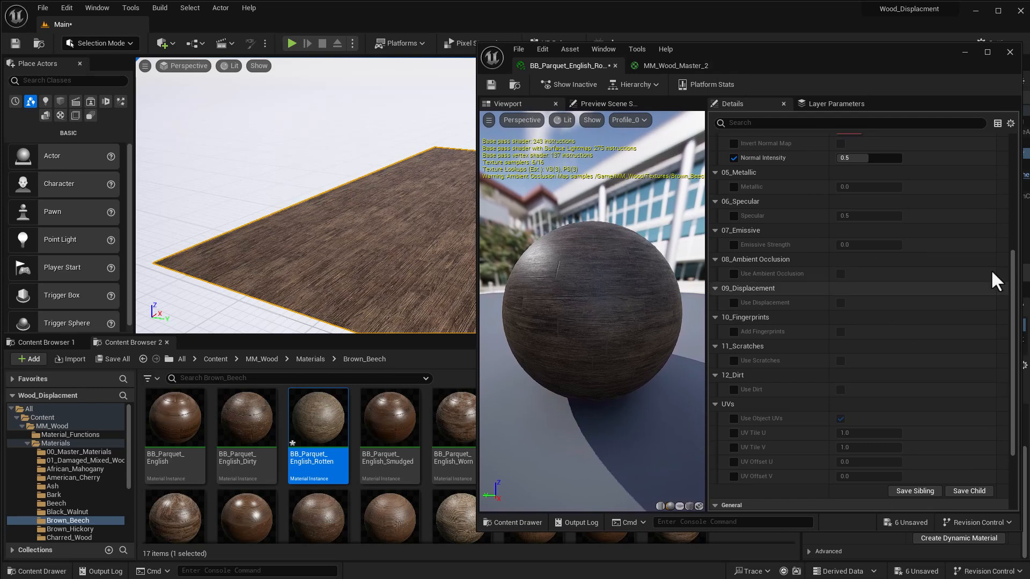
drag(1009, 280, 1007, 309)
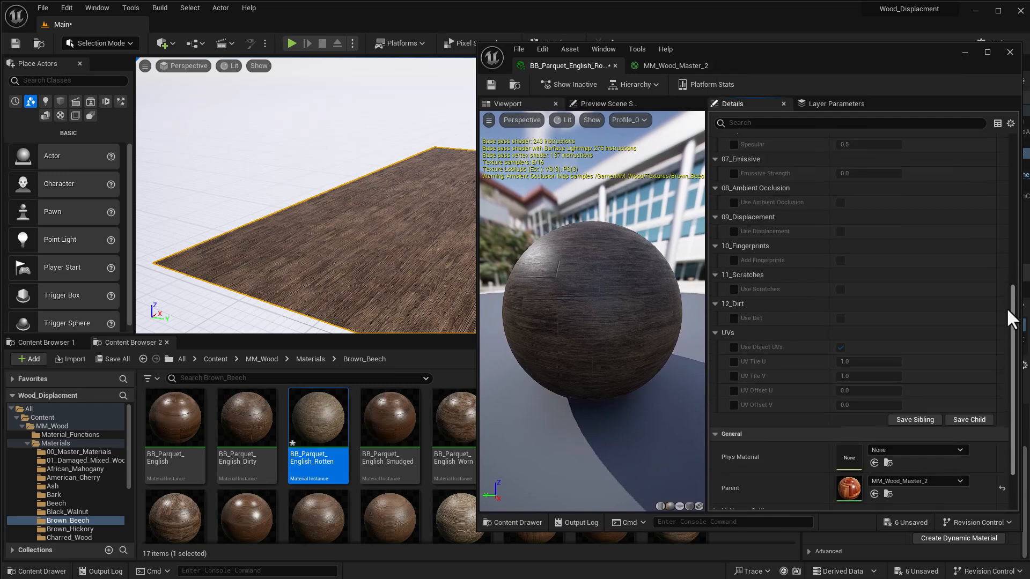
click(734, 231)
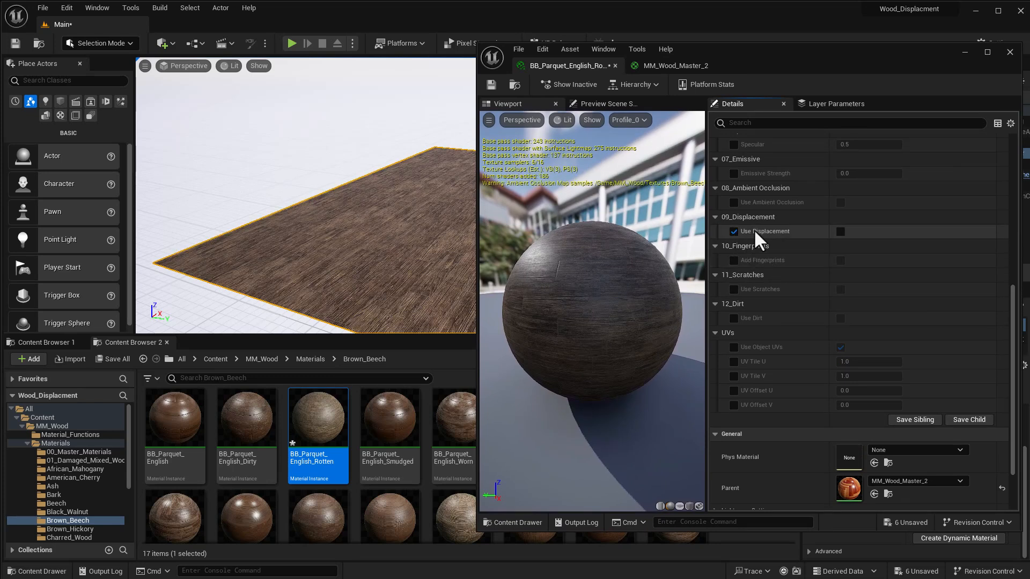
click(840, 231)
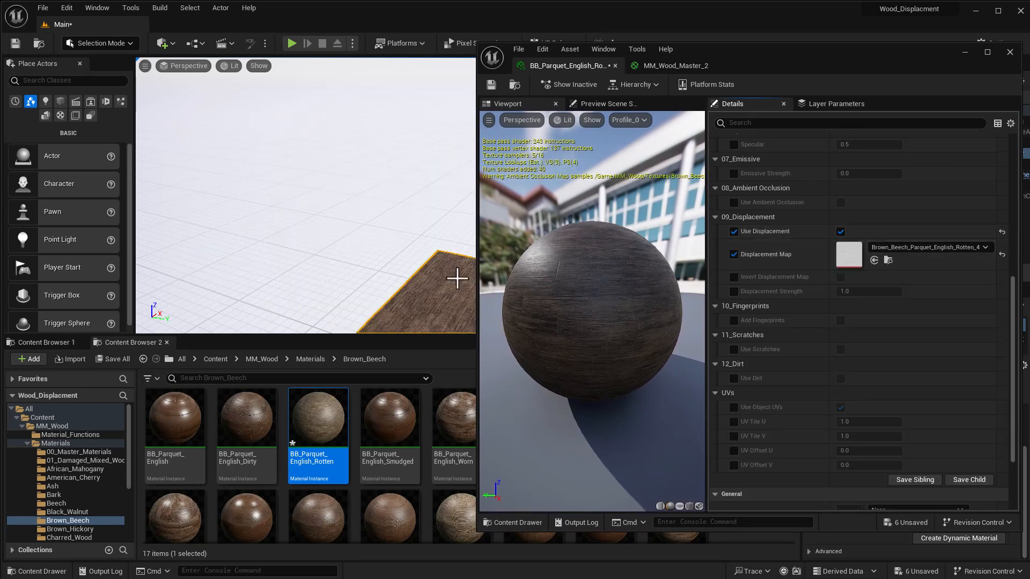
middle_drag(398, 269, 405, 316)
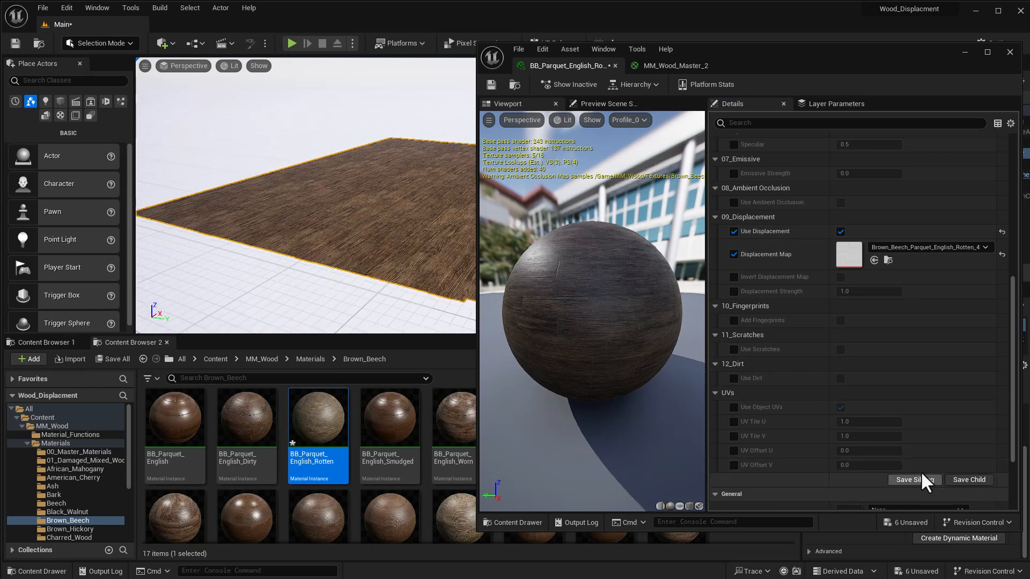
Override the Displacement Strength of BB_Parquet_English_Rotten, raise it to about 11.35, and view the plane's relief up close.
click(734, 291)
drag(869, 291, 928, 291)
mouse_move(377, 274)
middle_down()
mouse_move(377, 317)
mouse_move(377, 273)
mouse_move(377, 287)
middle_up()
middle_drag(340, 254, 340, 190)
mouse_move(340, 190)
right_down()
mouse_move(295, 180)
mouse_move(332, 183)
mouse_move(322, 195)
right_up()
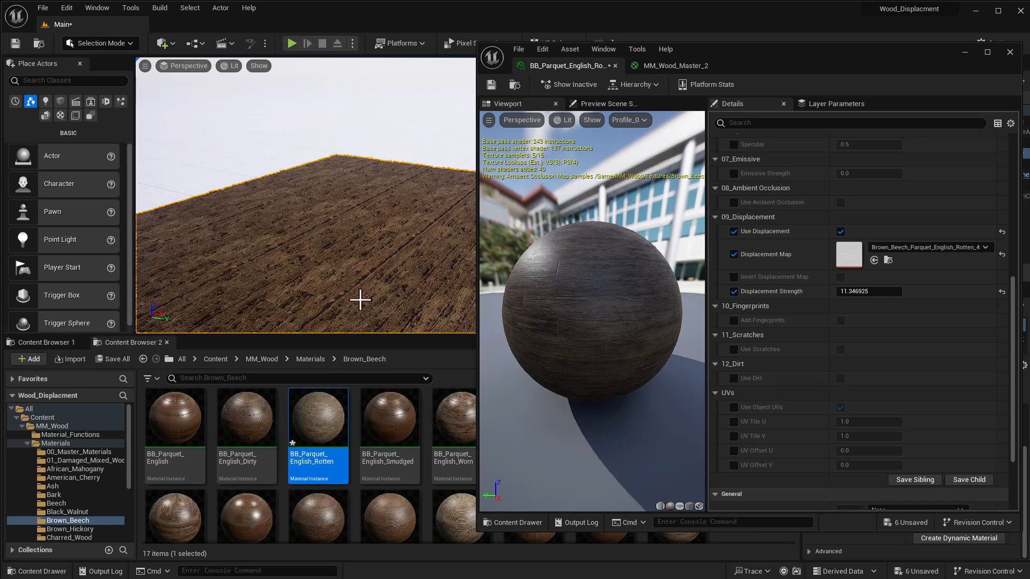
Apply the BB_Parquet_English material to the plane.
click(200, 436)
drag(185, 423, 287, 299)
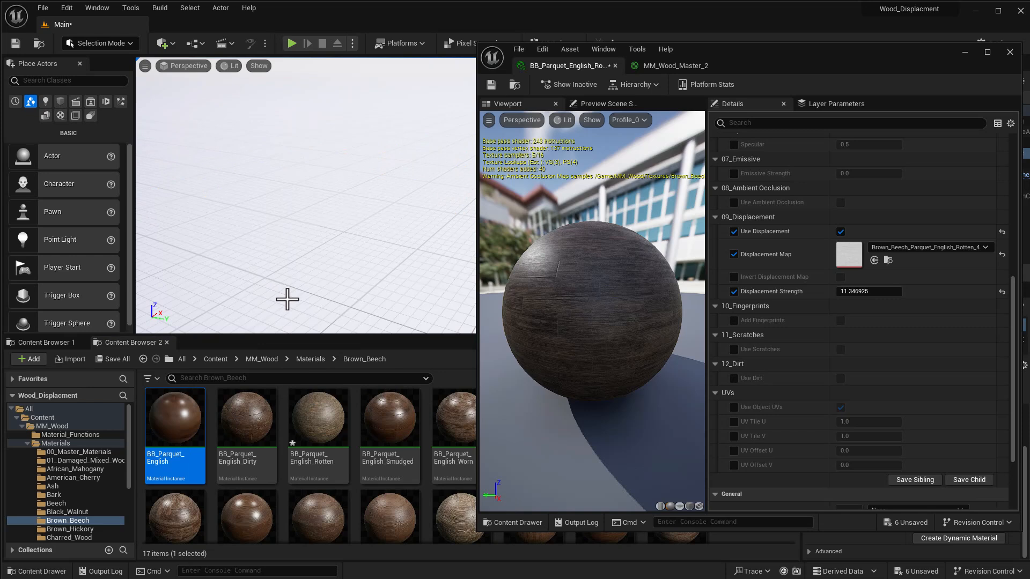
right_drag(297, 307, 297, 284)
Open the BB_Parquet_English material instance and turn on its Use Displacement option.
double_click(180, 417)
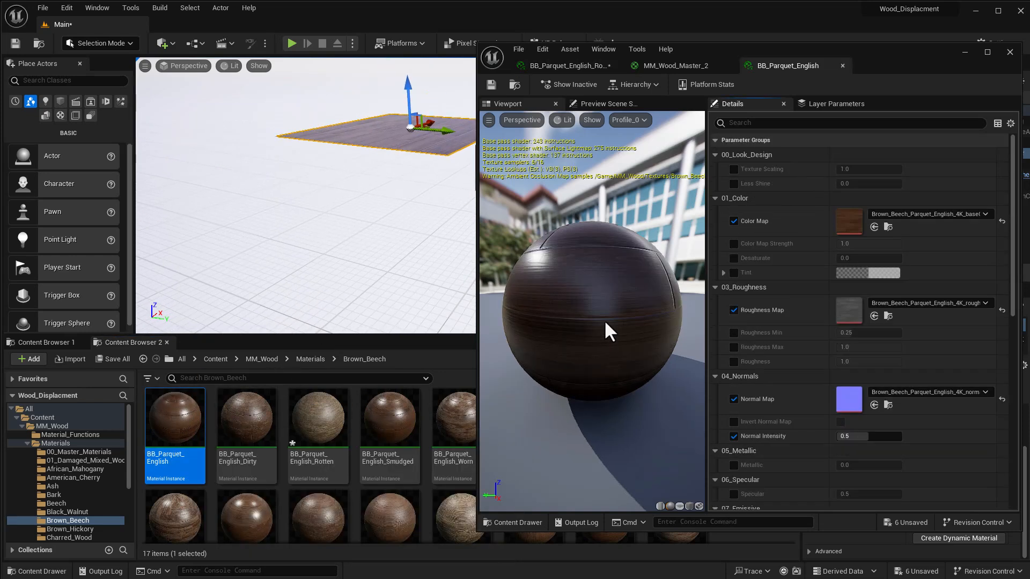
drag(1012, 223, 993, 374)
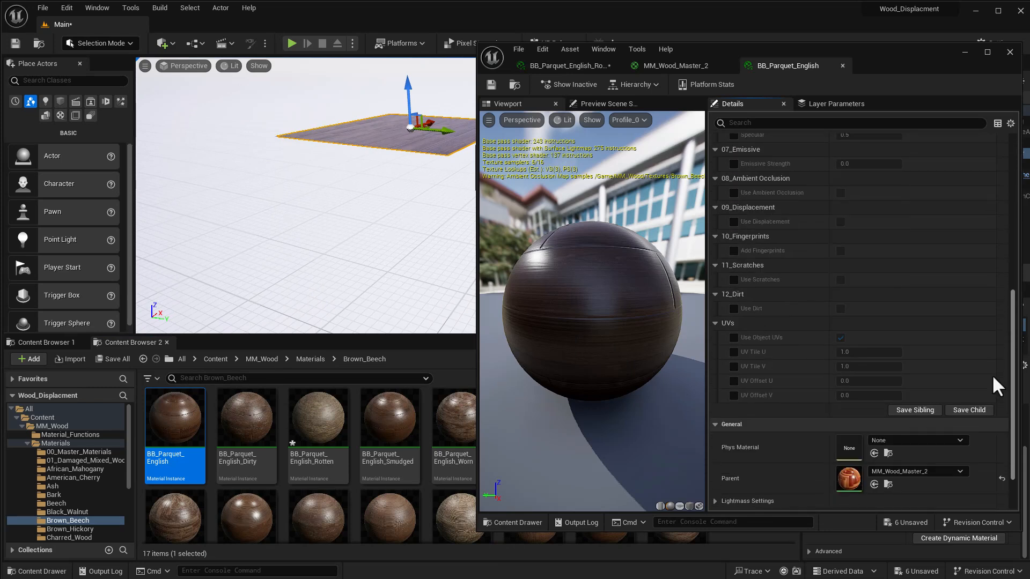
click(734, 222)
click(840, 222)
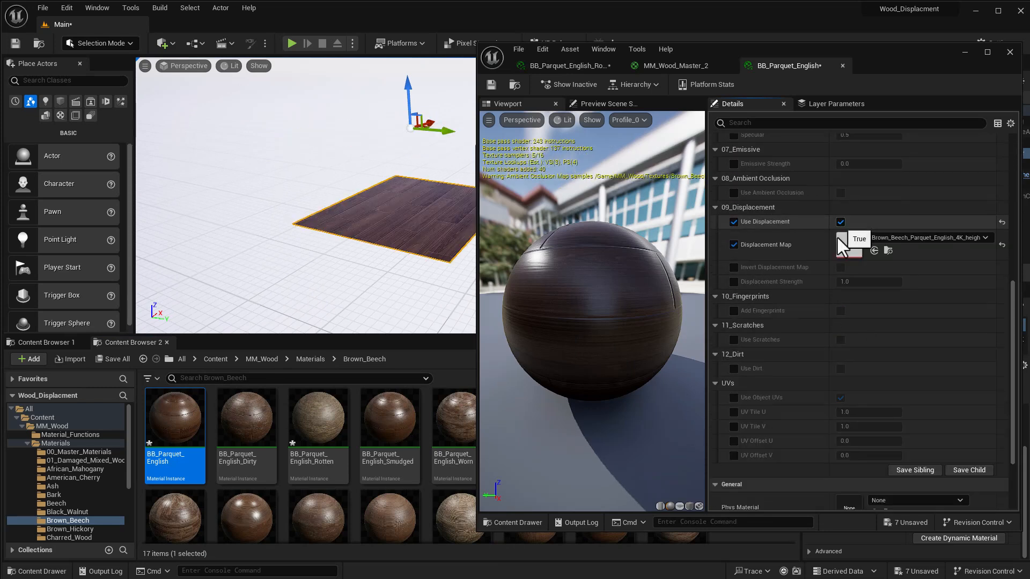
Override the Displacement Strength of BB_Parquet_English, raise it to about 54.16, and inspect the displaced planks up close.
click(734, 282)
drag(859, 282, 944, 282)
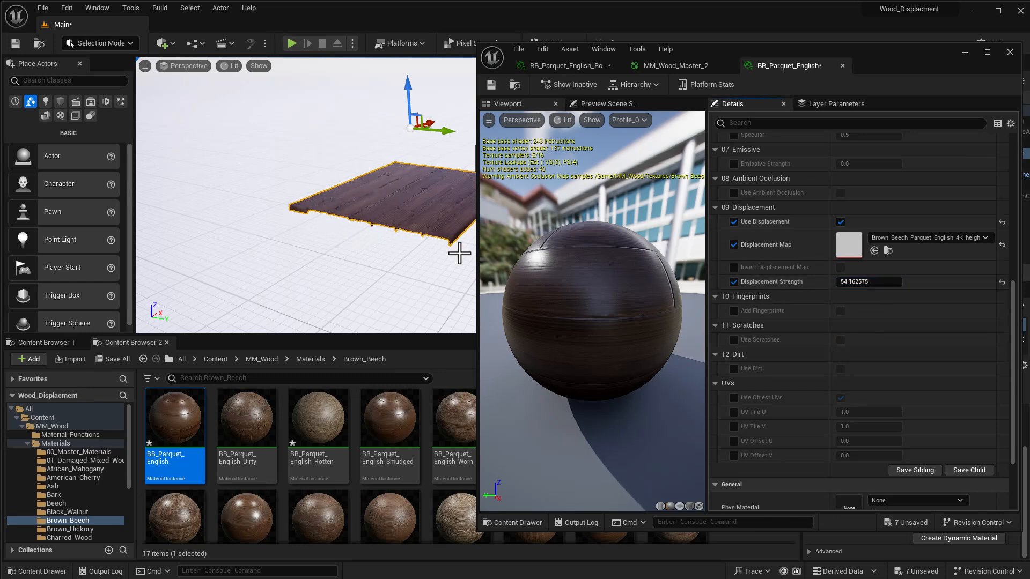
scroll(460, 253, up, 6)
middle_drag(406, 238, 429, 306)
middle_drag(375, 234, 370, 177)
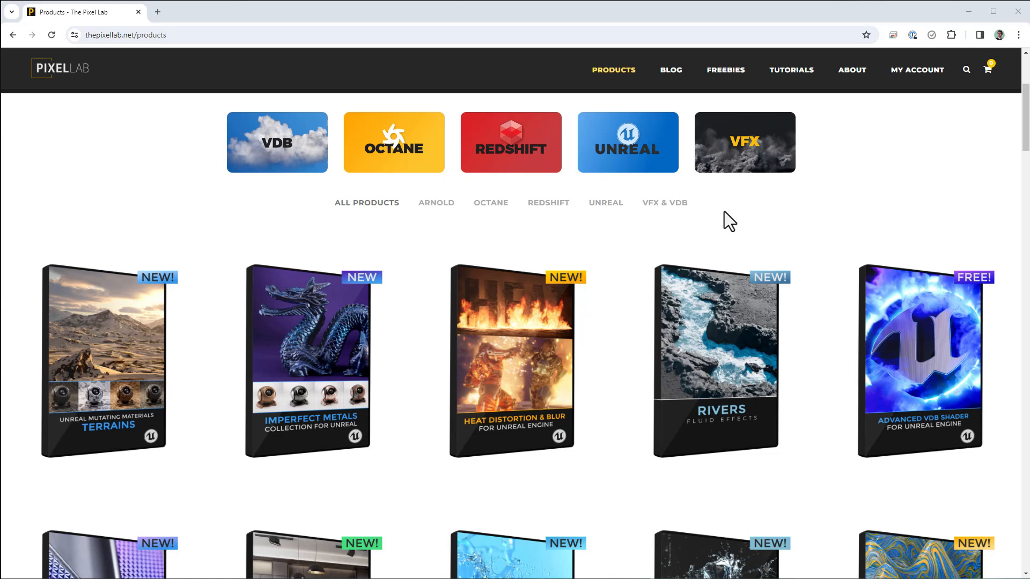
In the web browser, open The Pixel Lab's Unreal products page and look through the product packs.
click(635, 163)
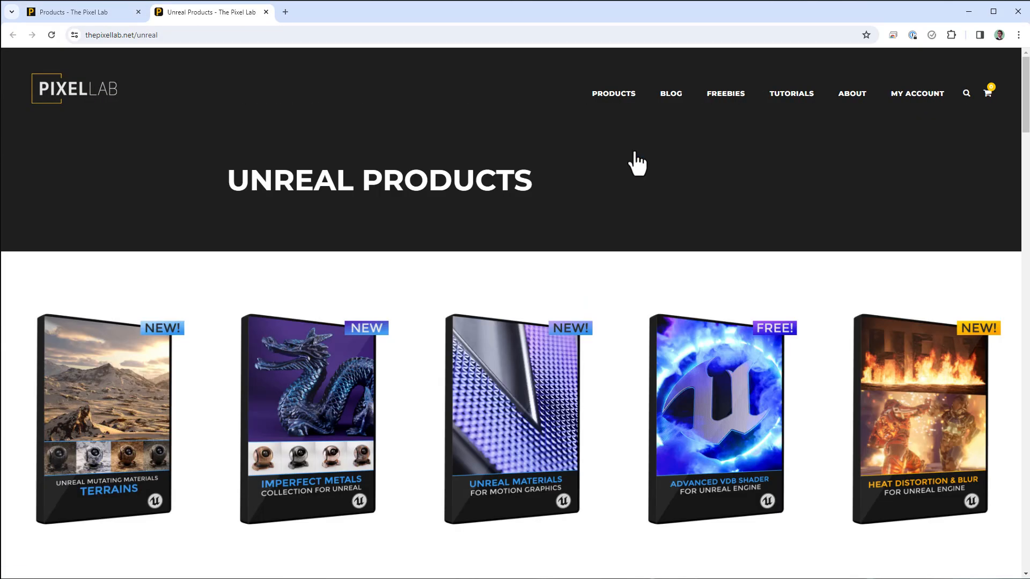
scroll(1024, 153, down, 3)
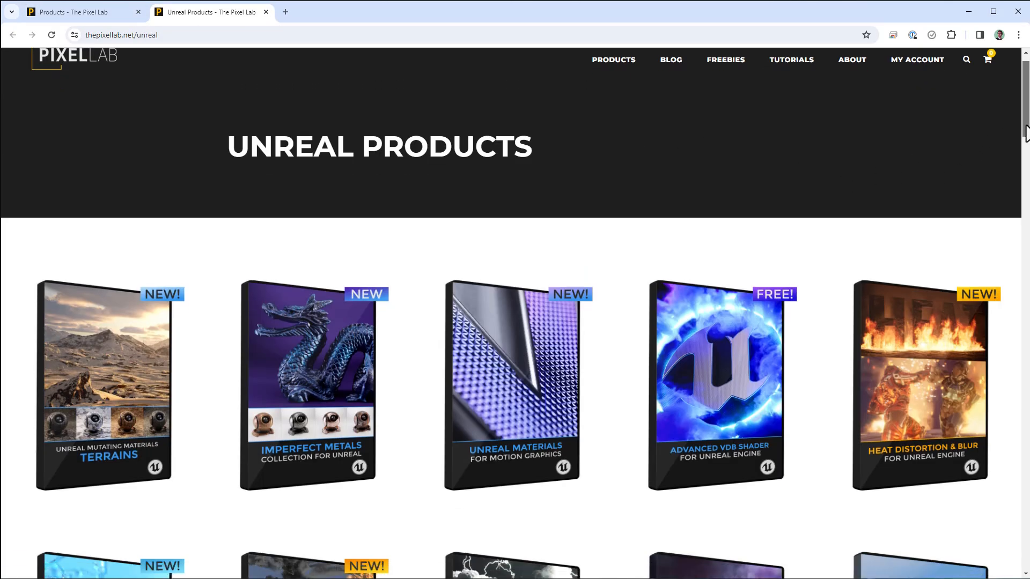
scroll(1022, 156, down, 3)
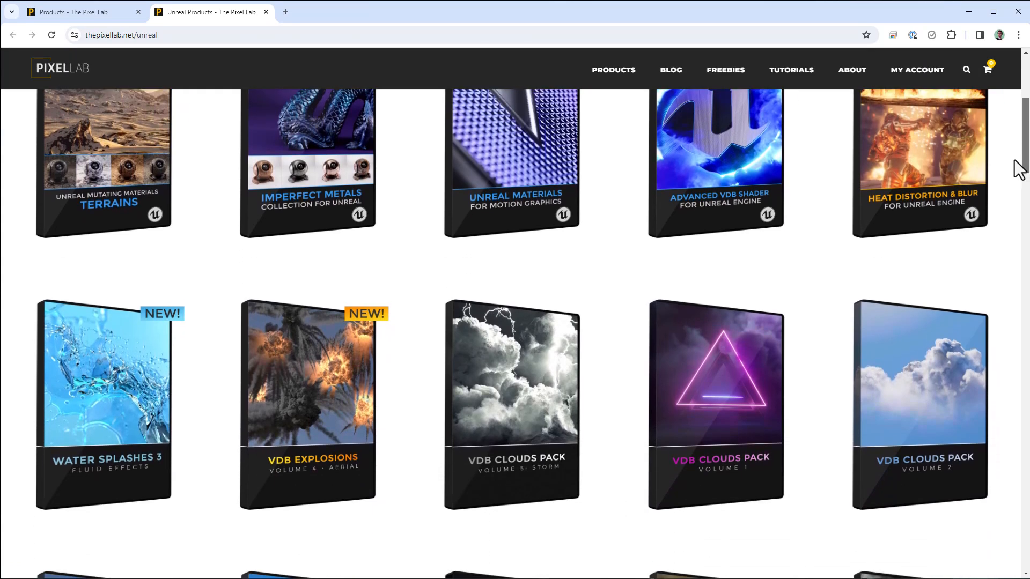